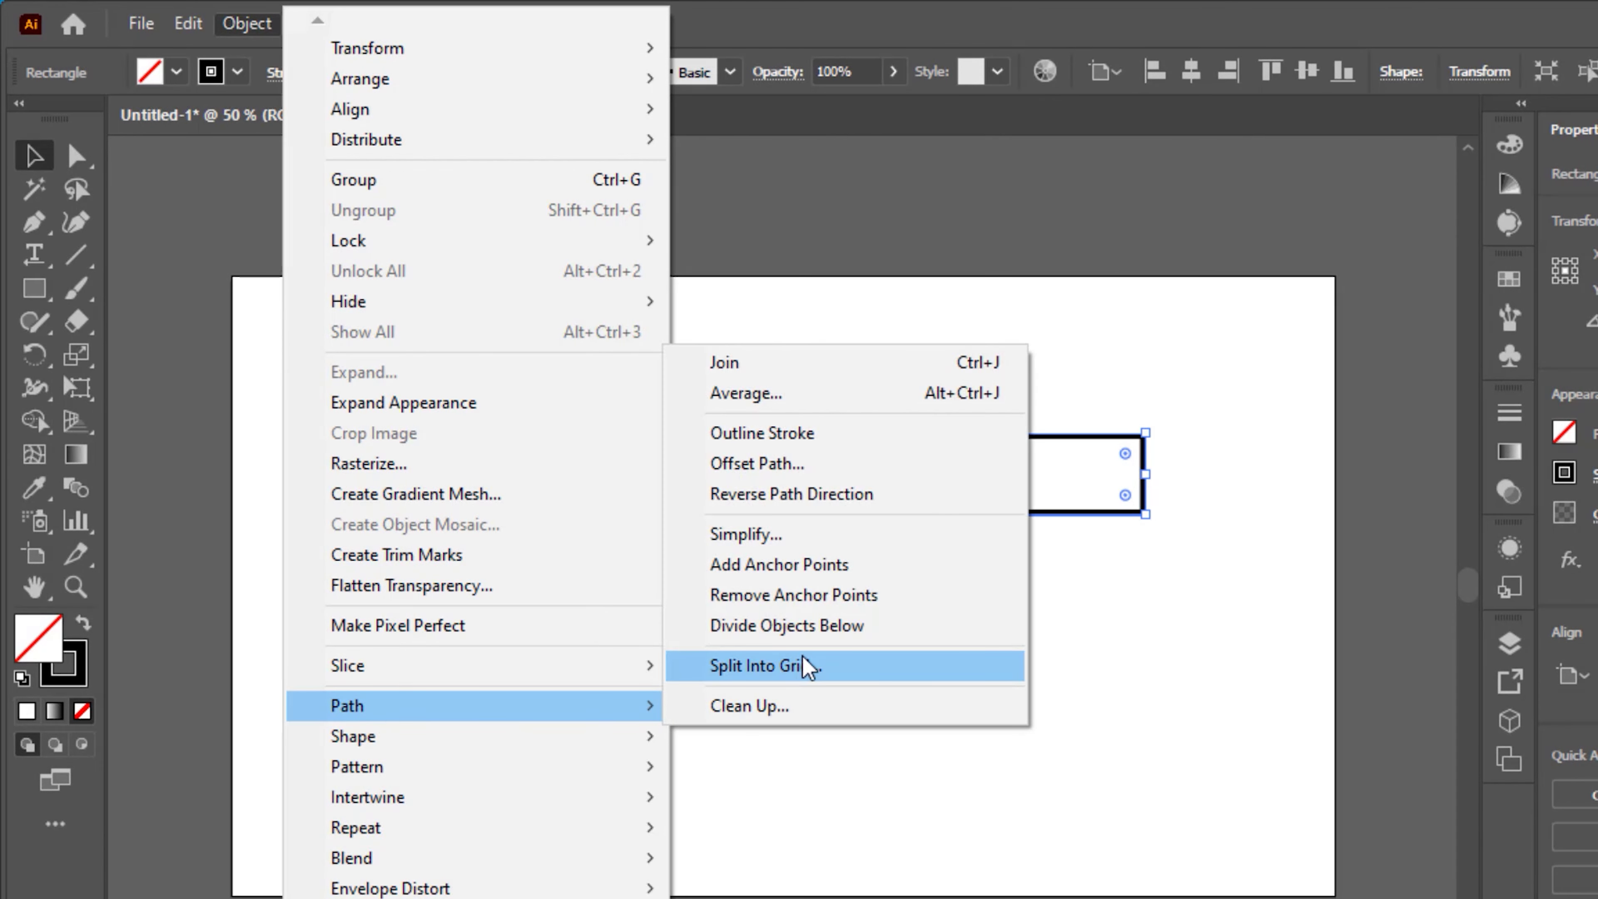
Step: Split the selected rectangle into a grid of 4 rows with the preview turned on
left_click(807, 665)
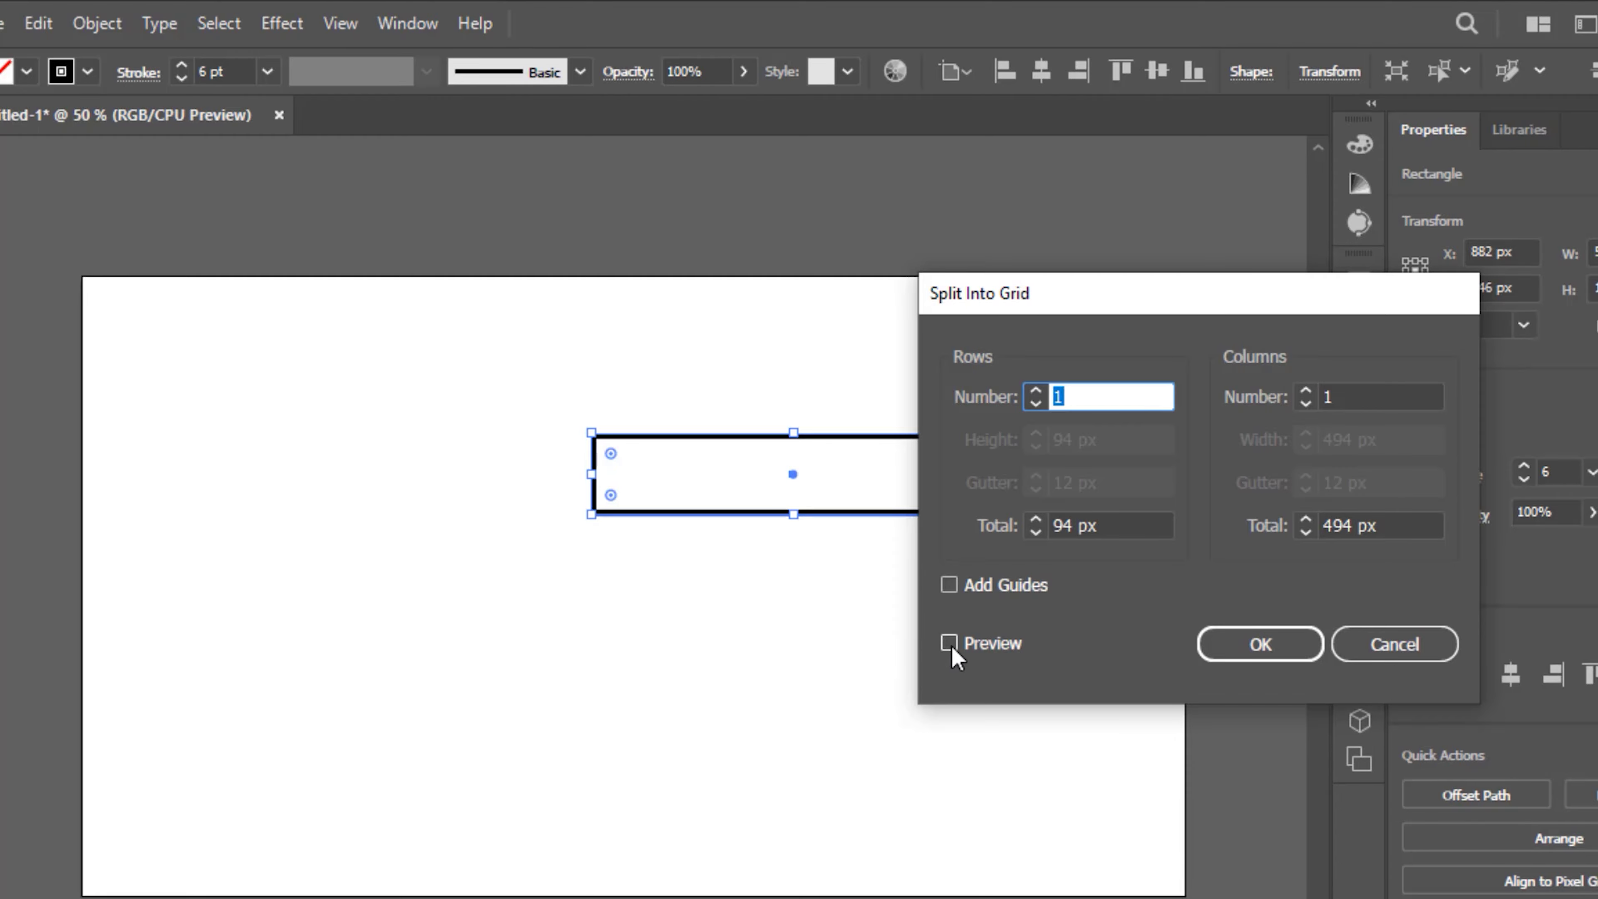
left_click(948, 643)
left_click(1102, 396)
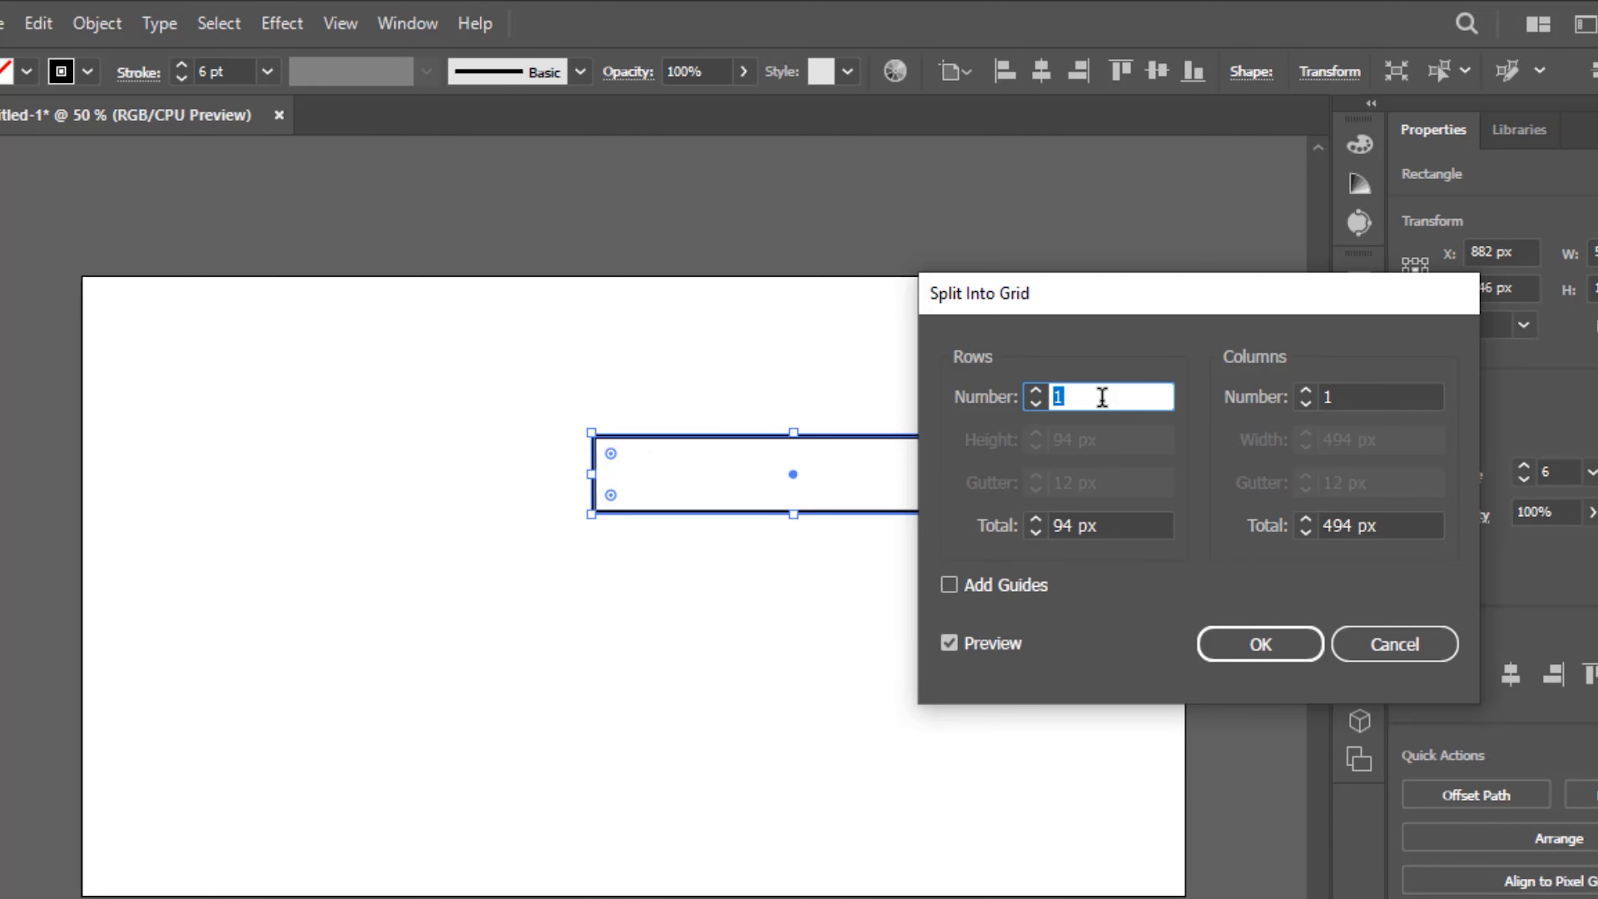
type("4")
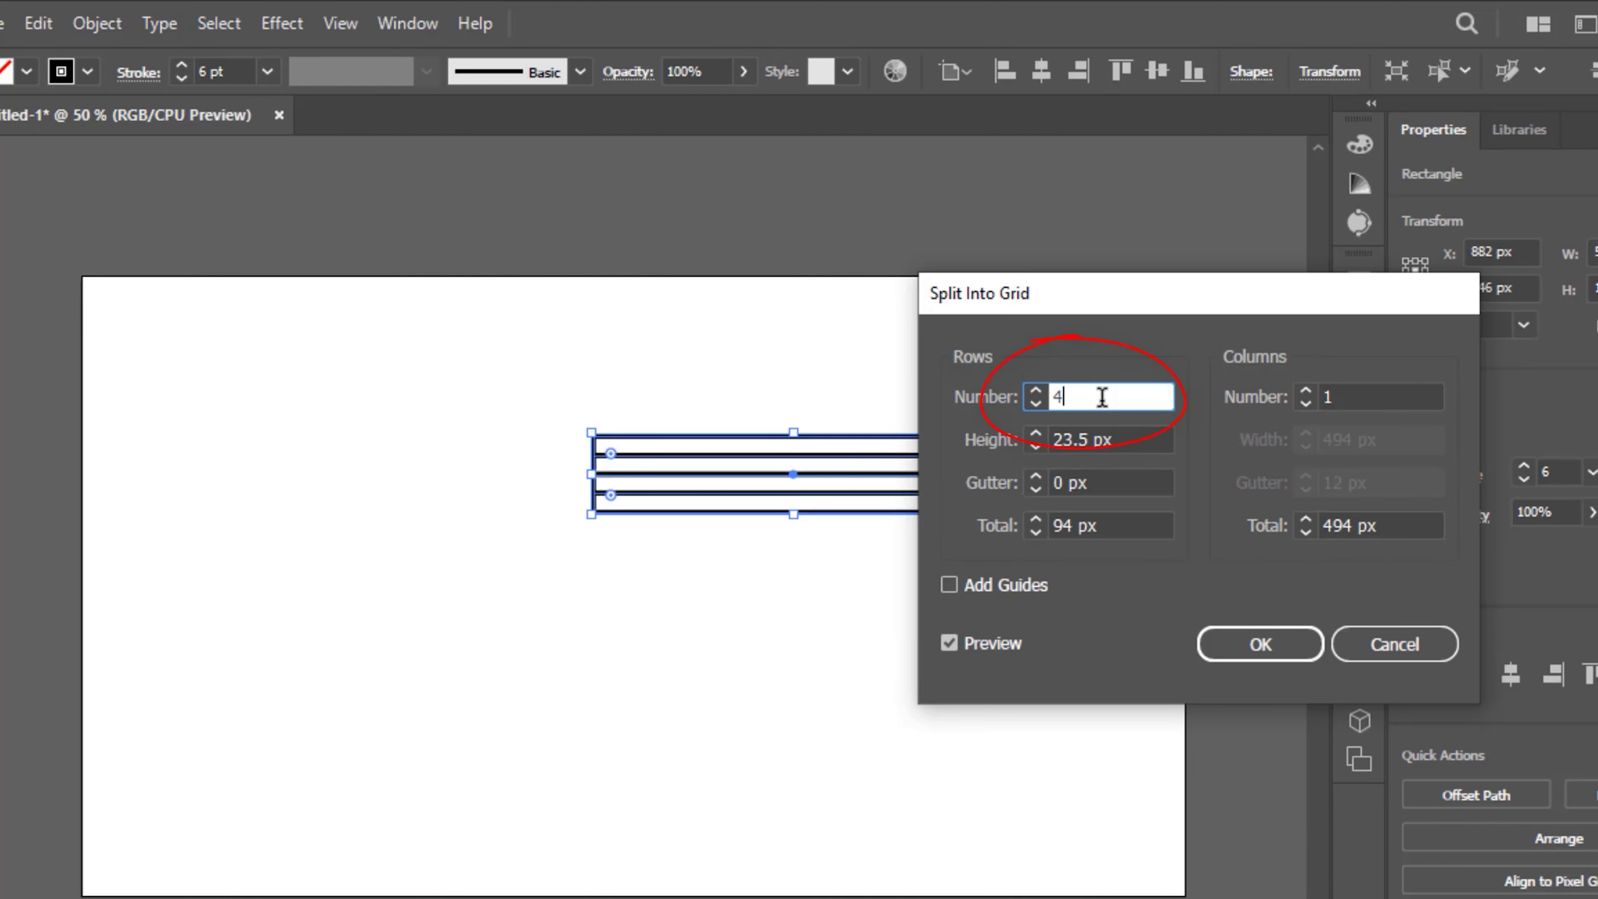
left_click(1253, 655)
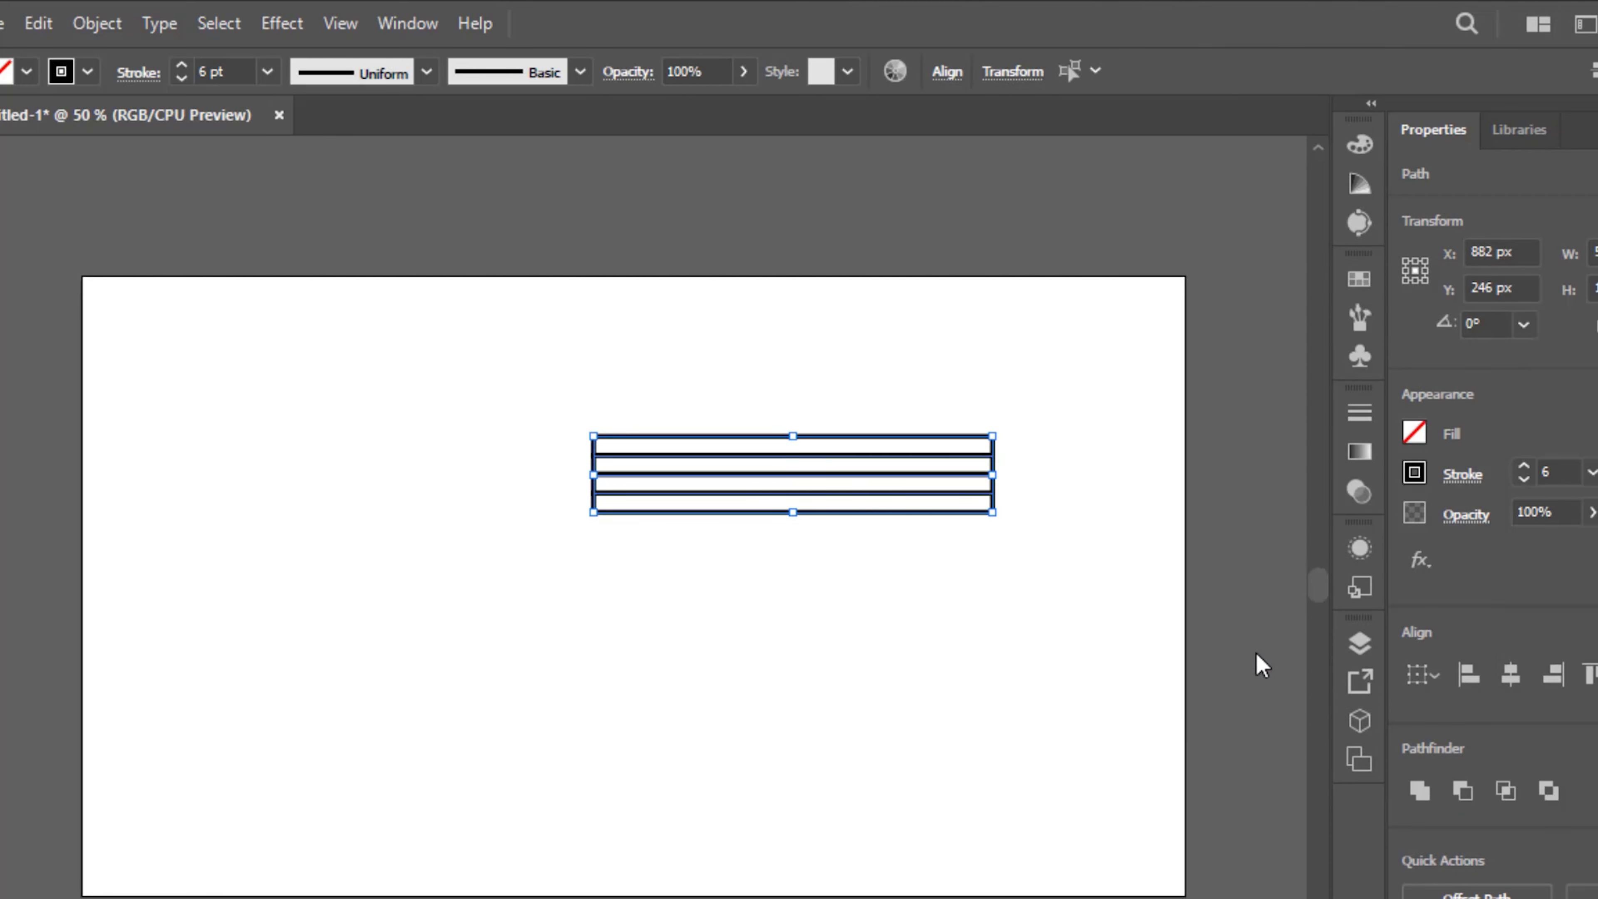
Step: Select all the split rows and start a new Art Brush from them
left_click(1099, 395)
left_click_drag(1093, 385, 460, 601)
left_click(1361, 317)
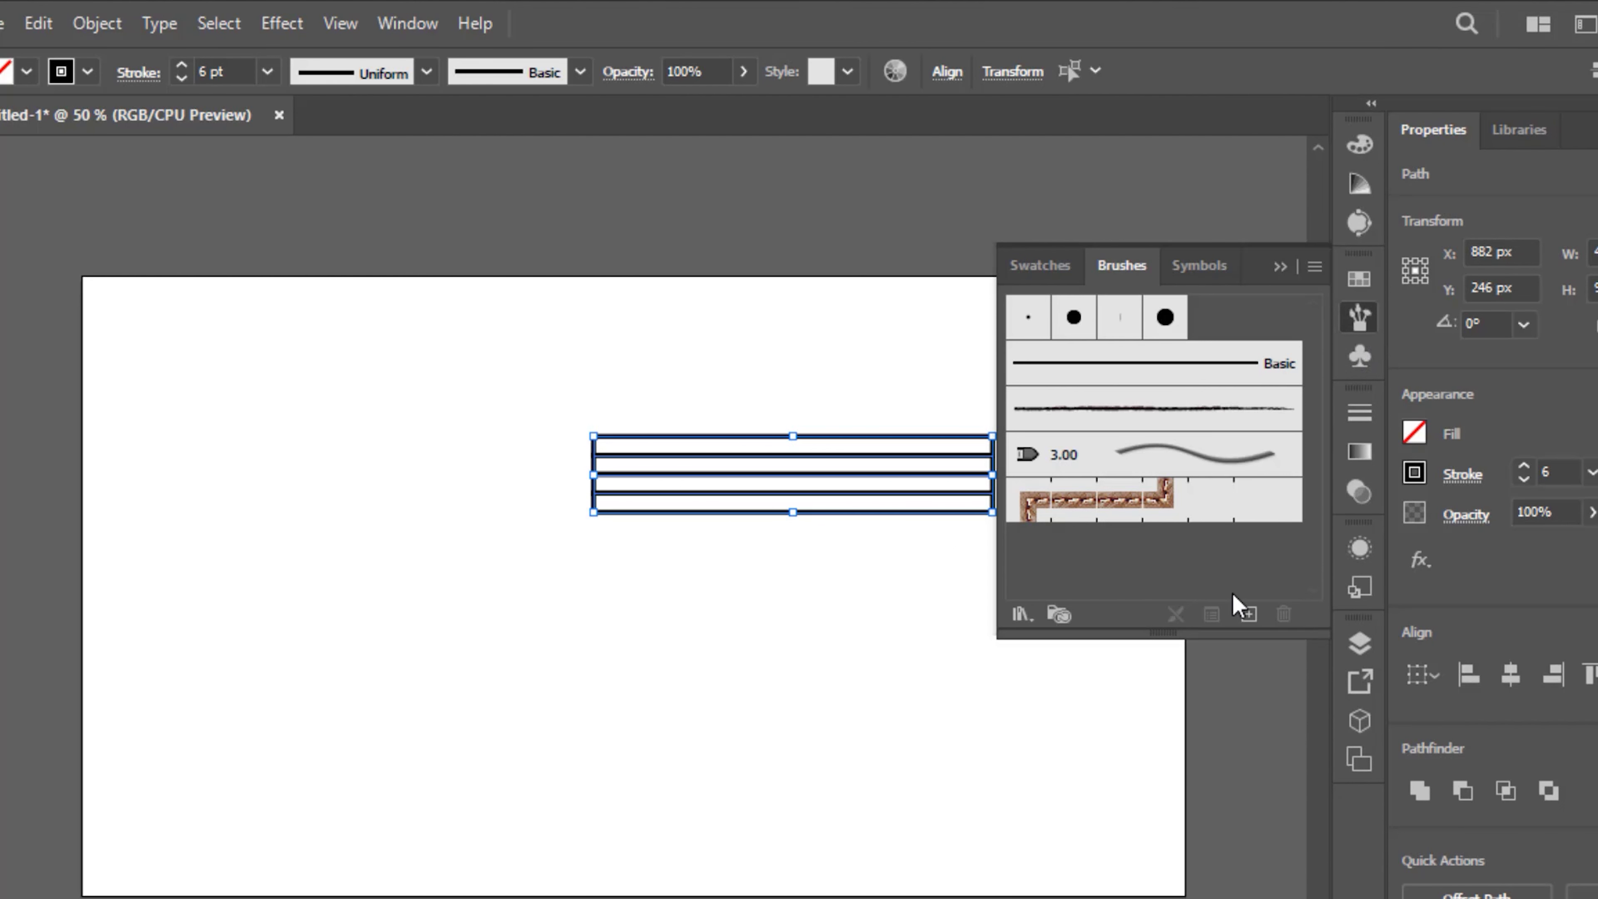
left_click(1248, 614)
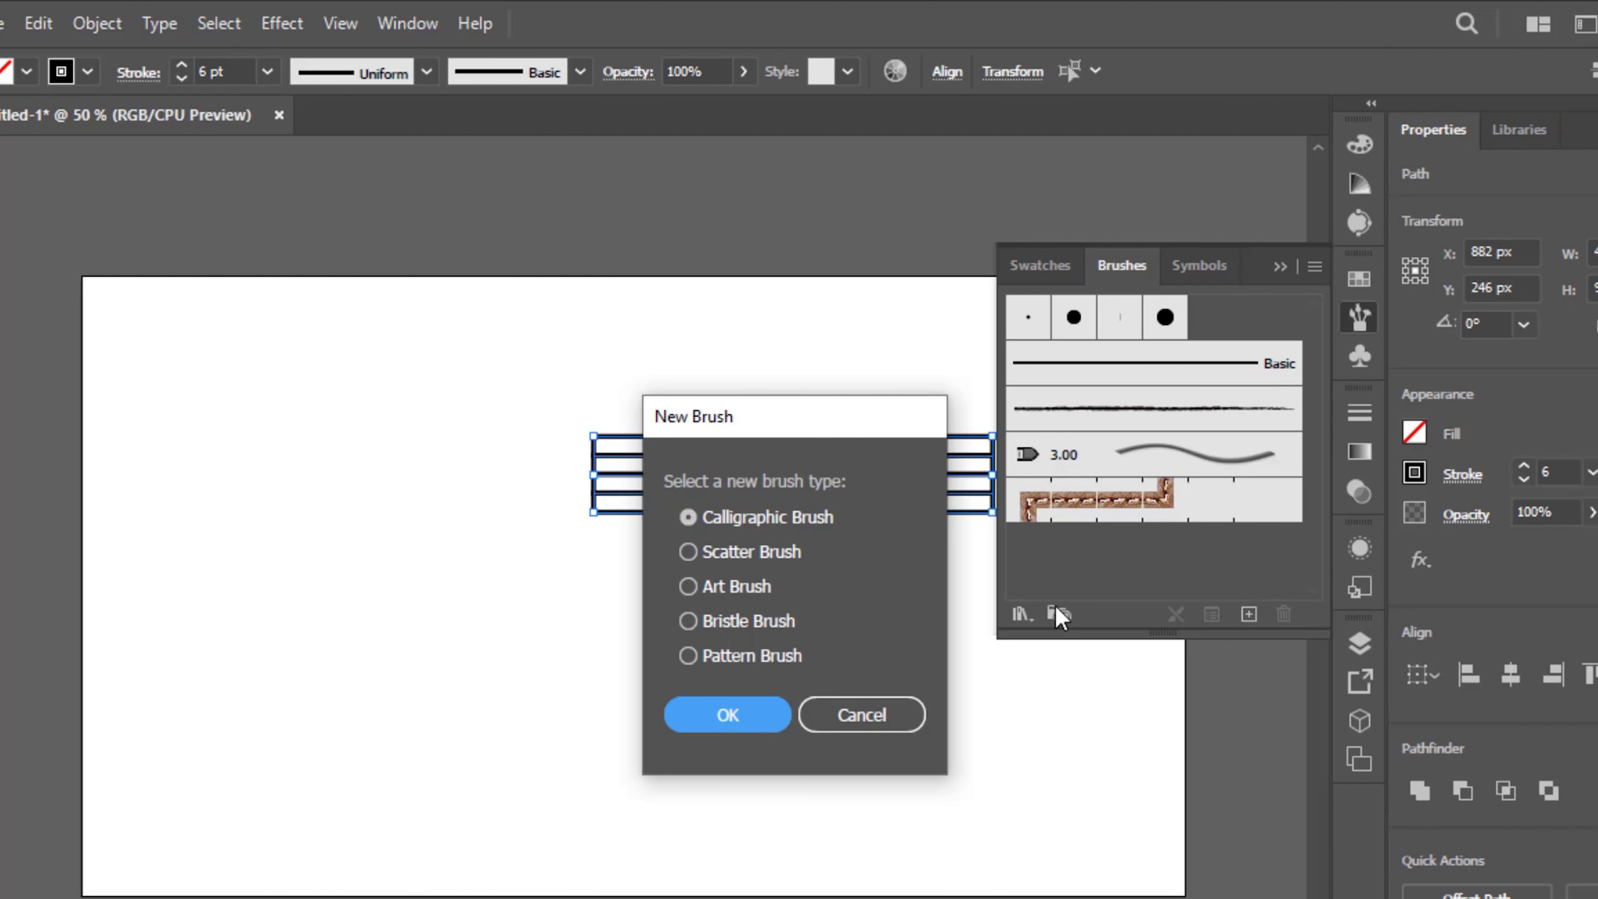
left_click(690, 589)
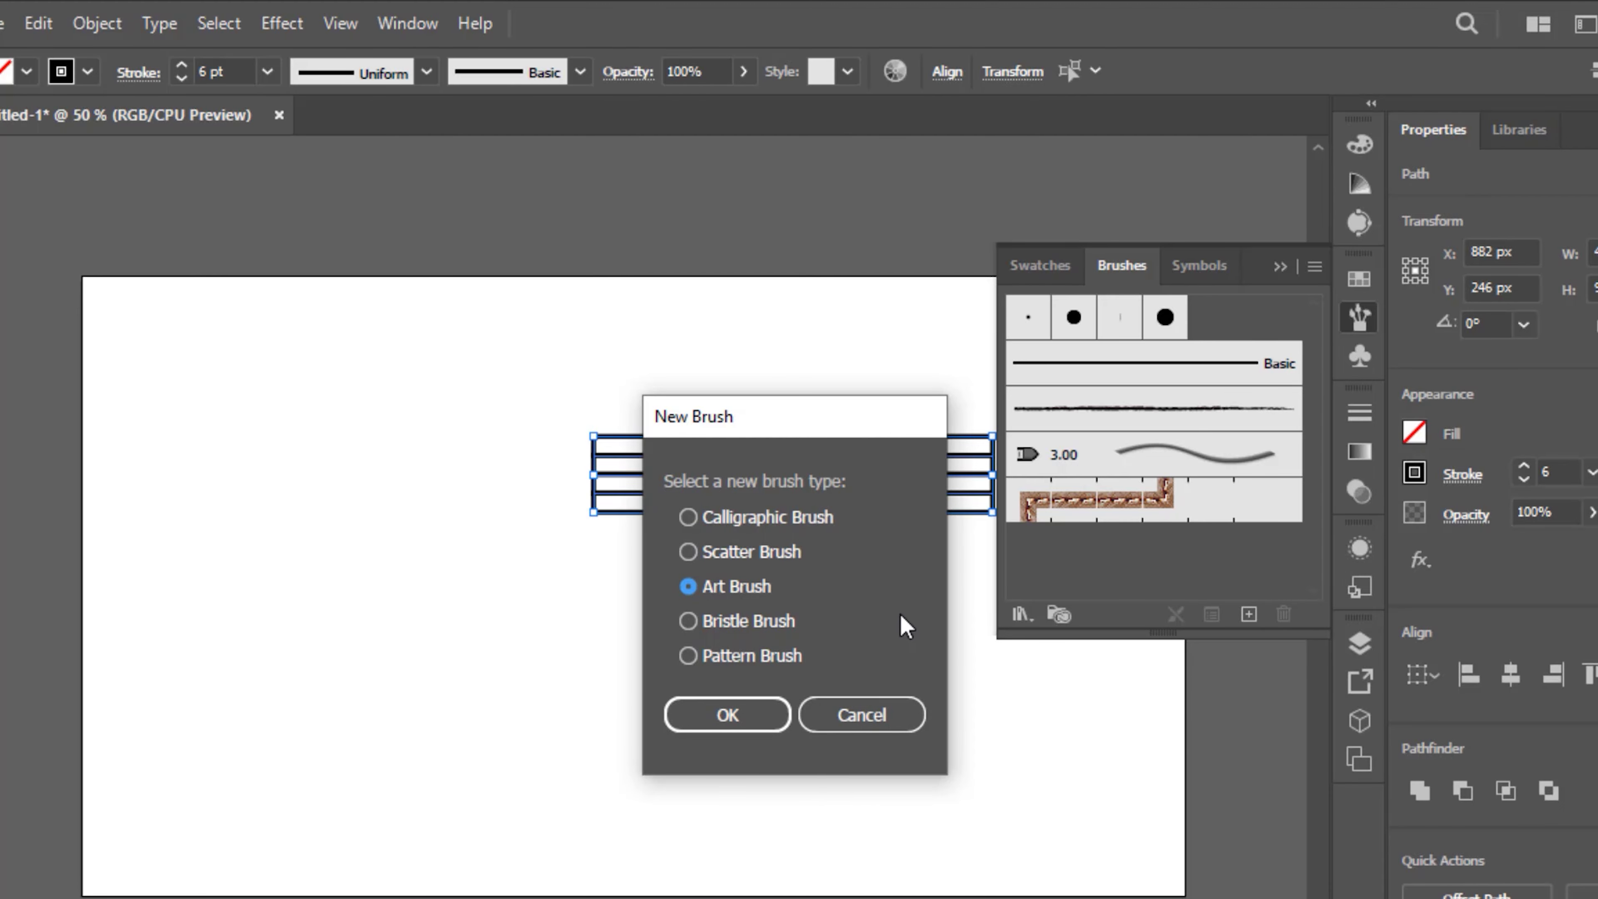
left_click(725, 722)
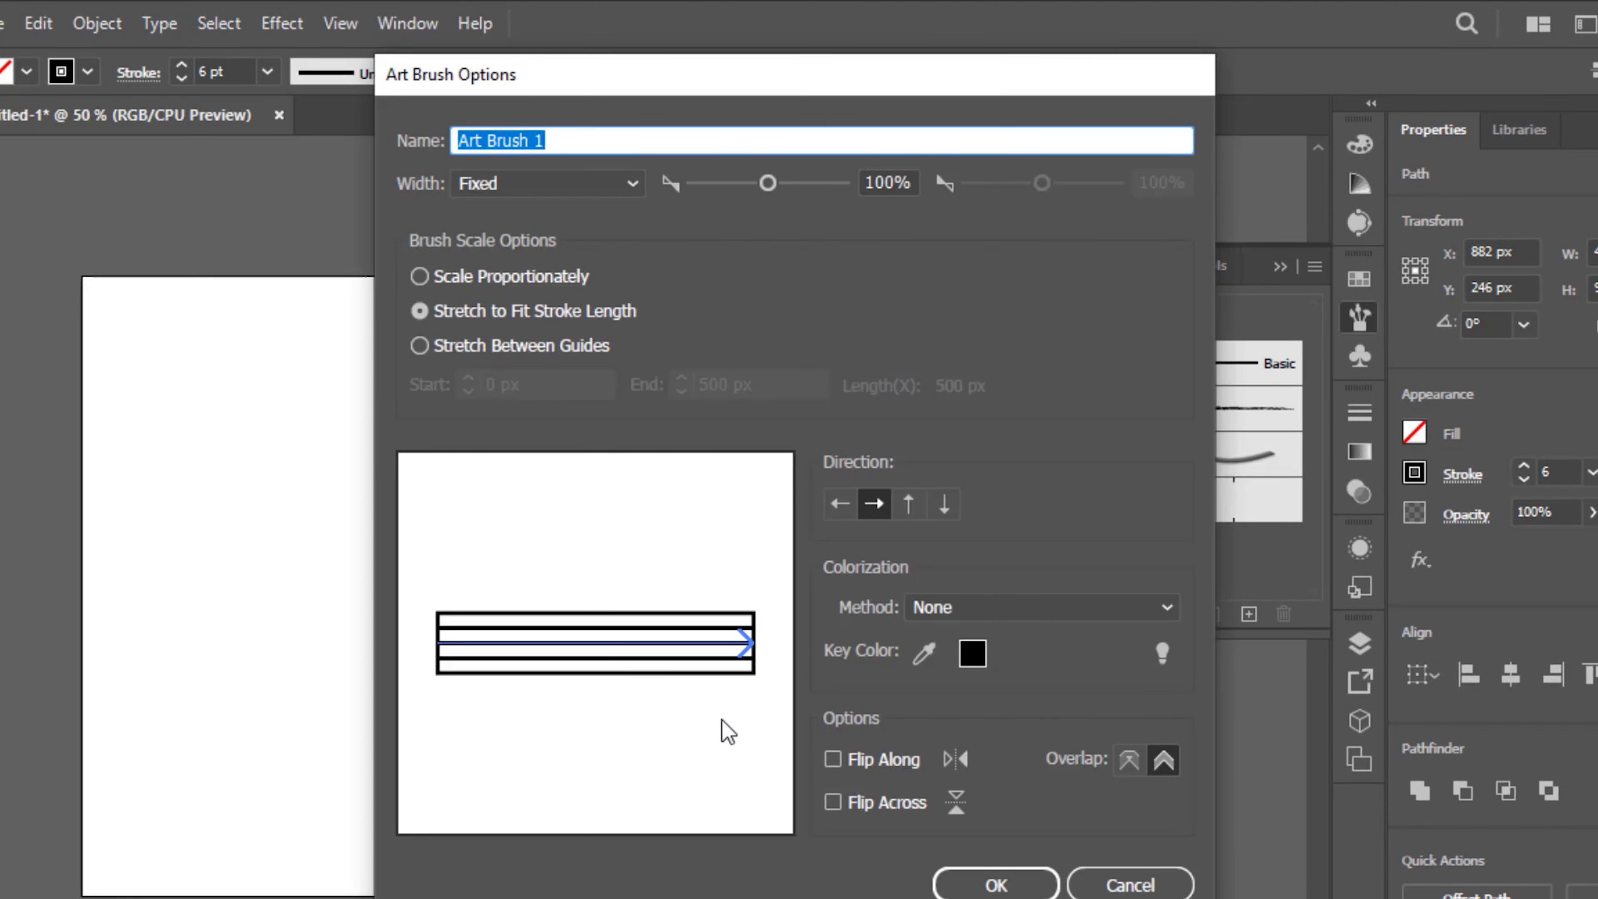
Step: Set the art brush width to 45% and its colorization method to Tints, and save the brush
left_click(893, 179)
type("45")
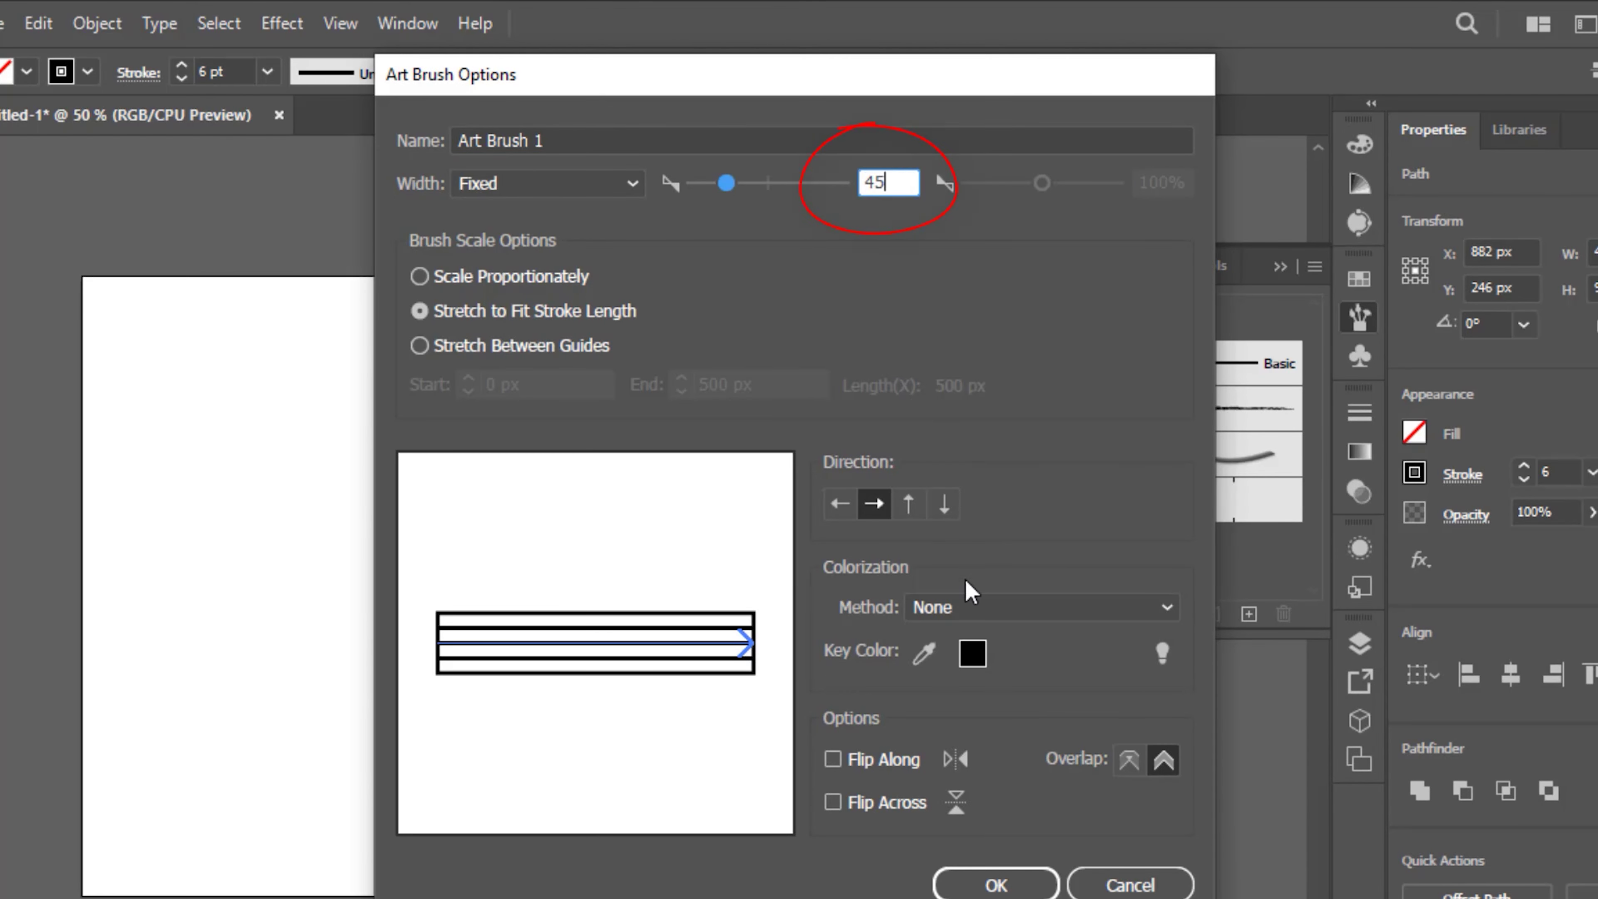
left_click(970, 603)
left_click(966, 667)
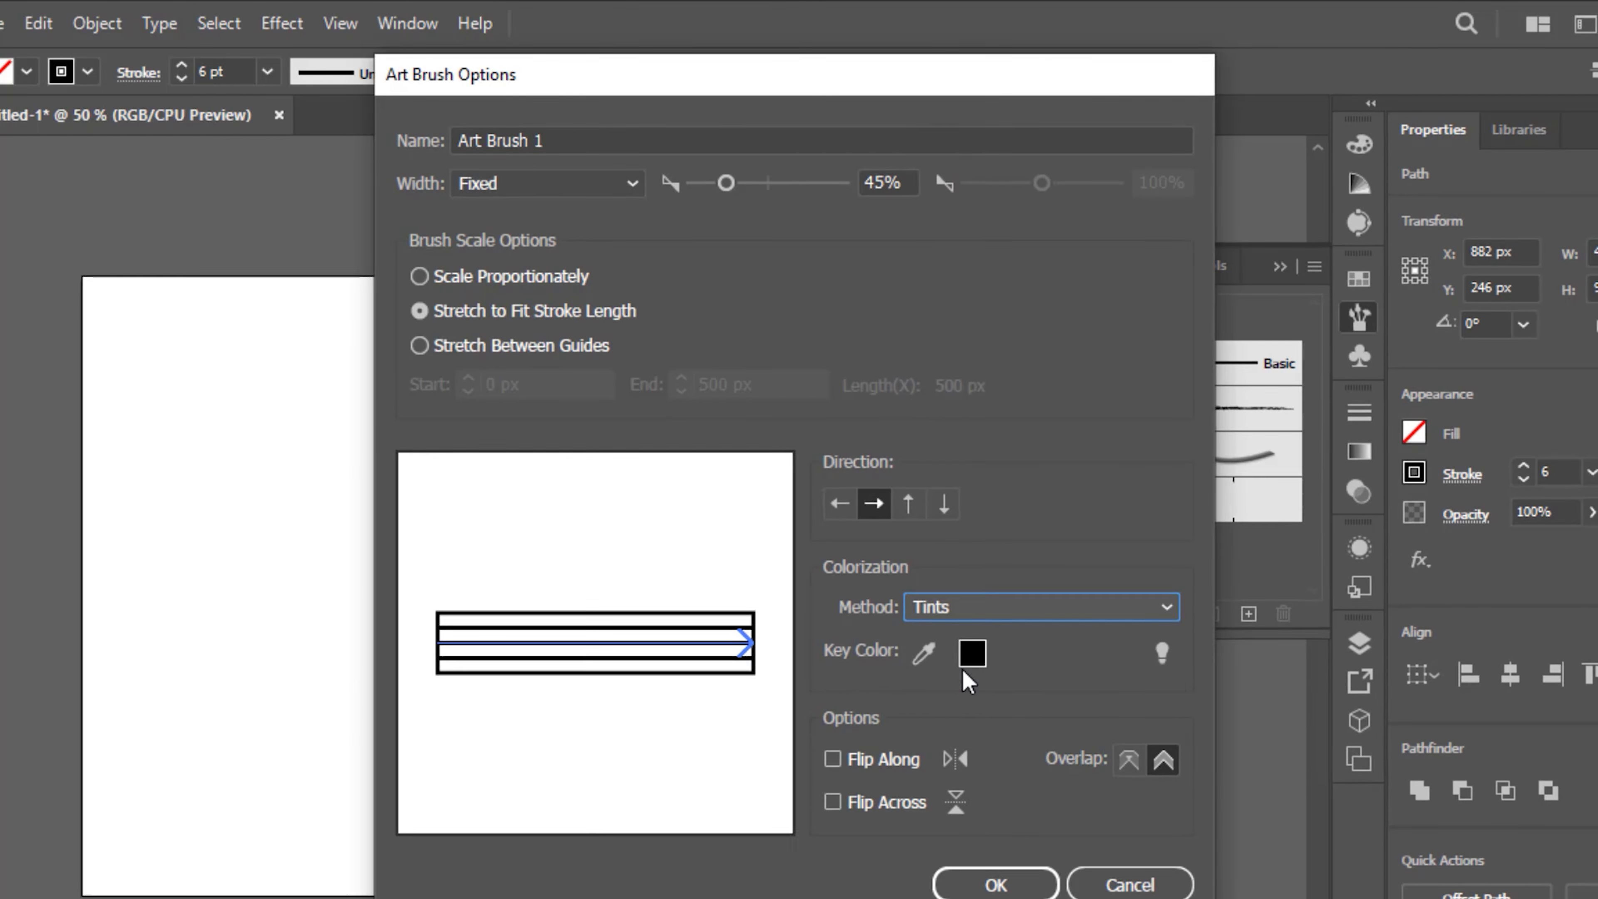
left_click(992, 884)
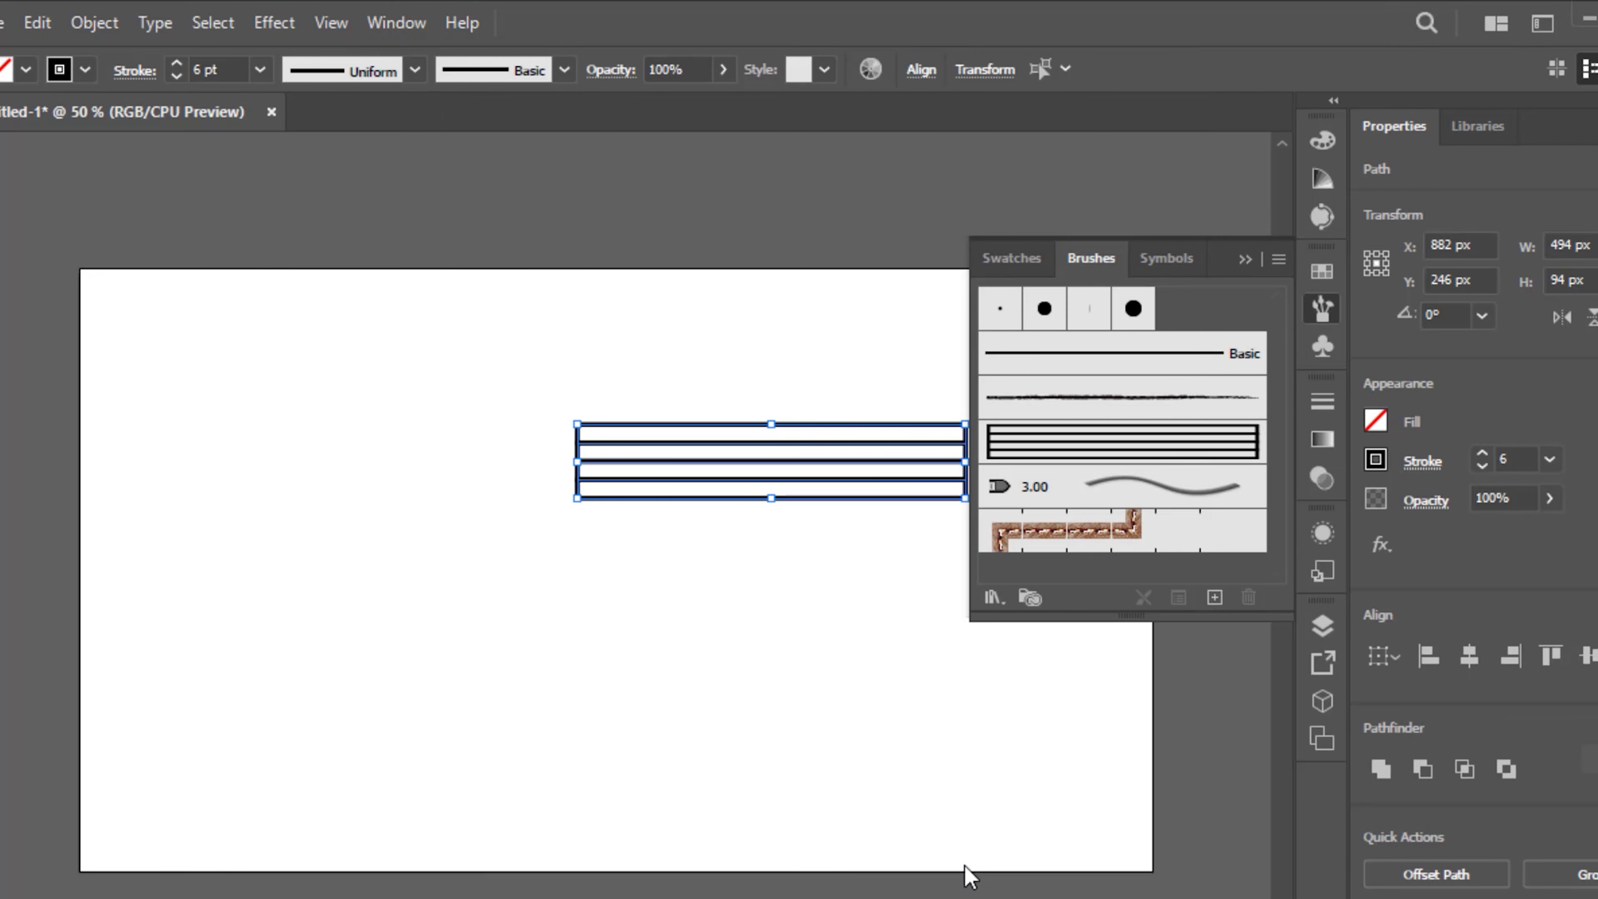
Step: Delete the original four-row rectangle from the artboard and put the brush list away
left_click(940, 771)
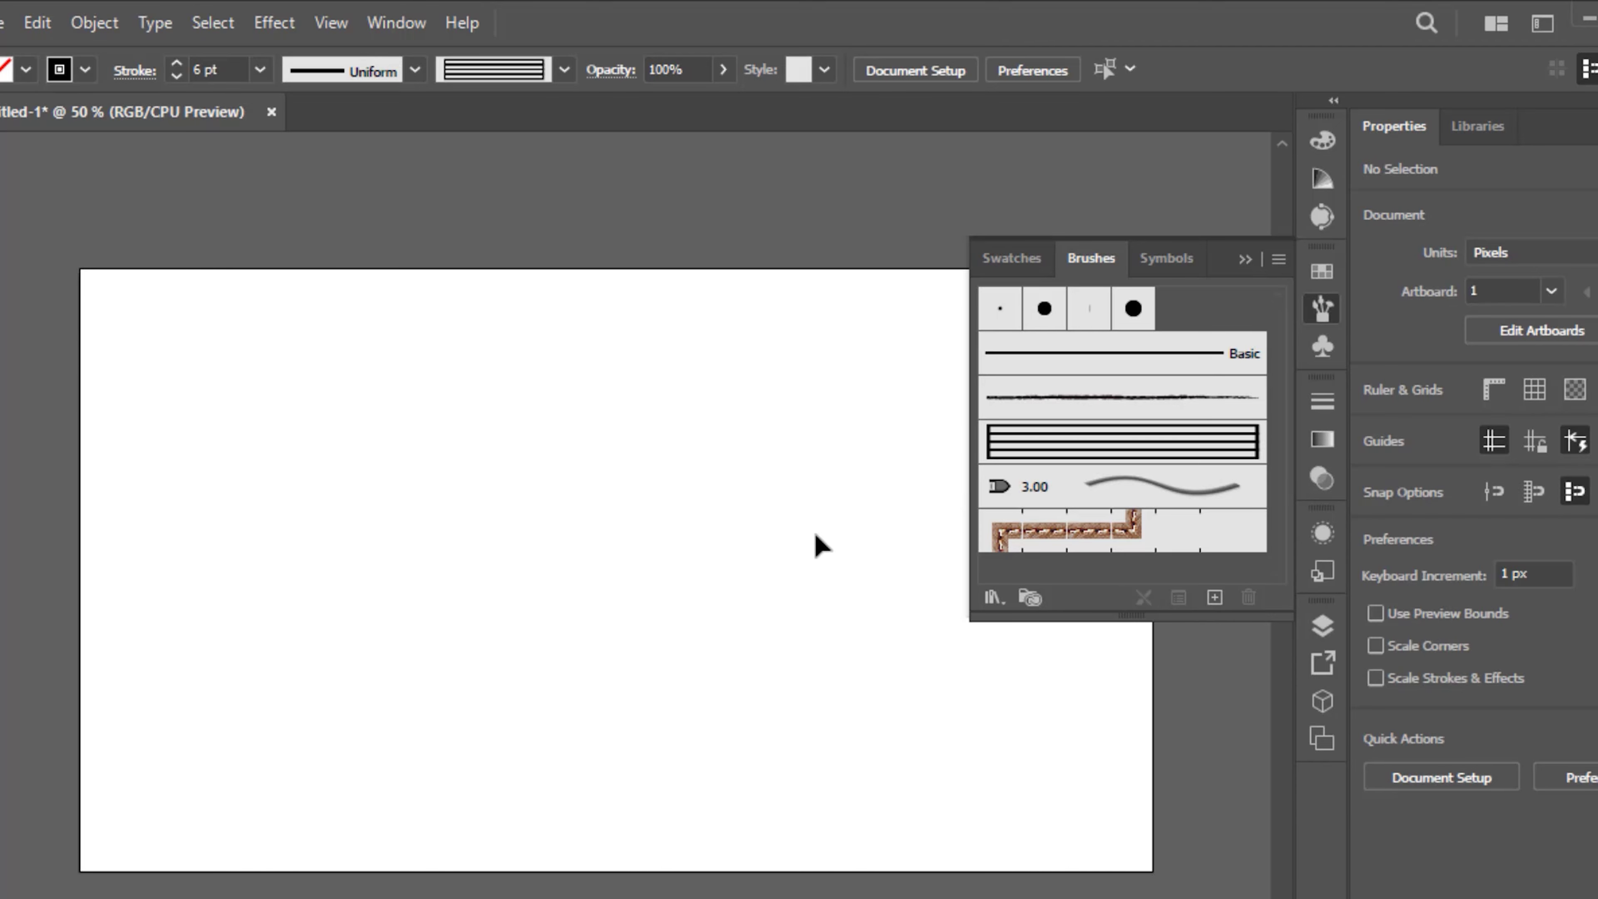
left_click(1247, 257)
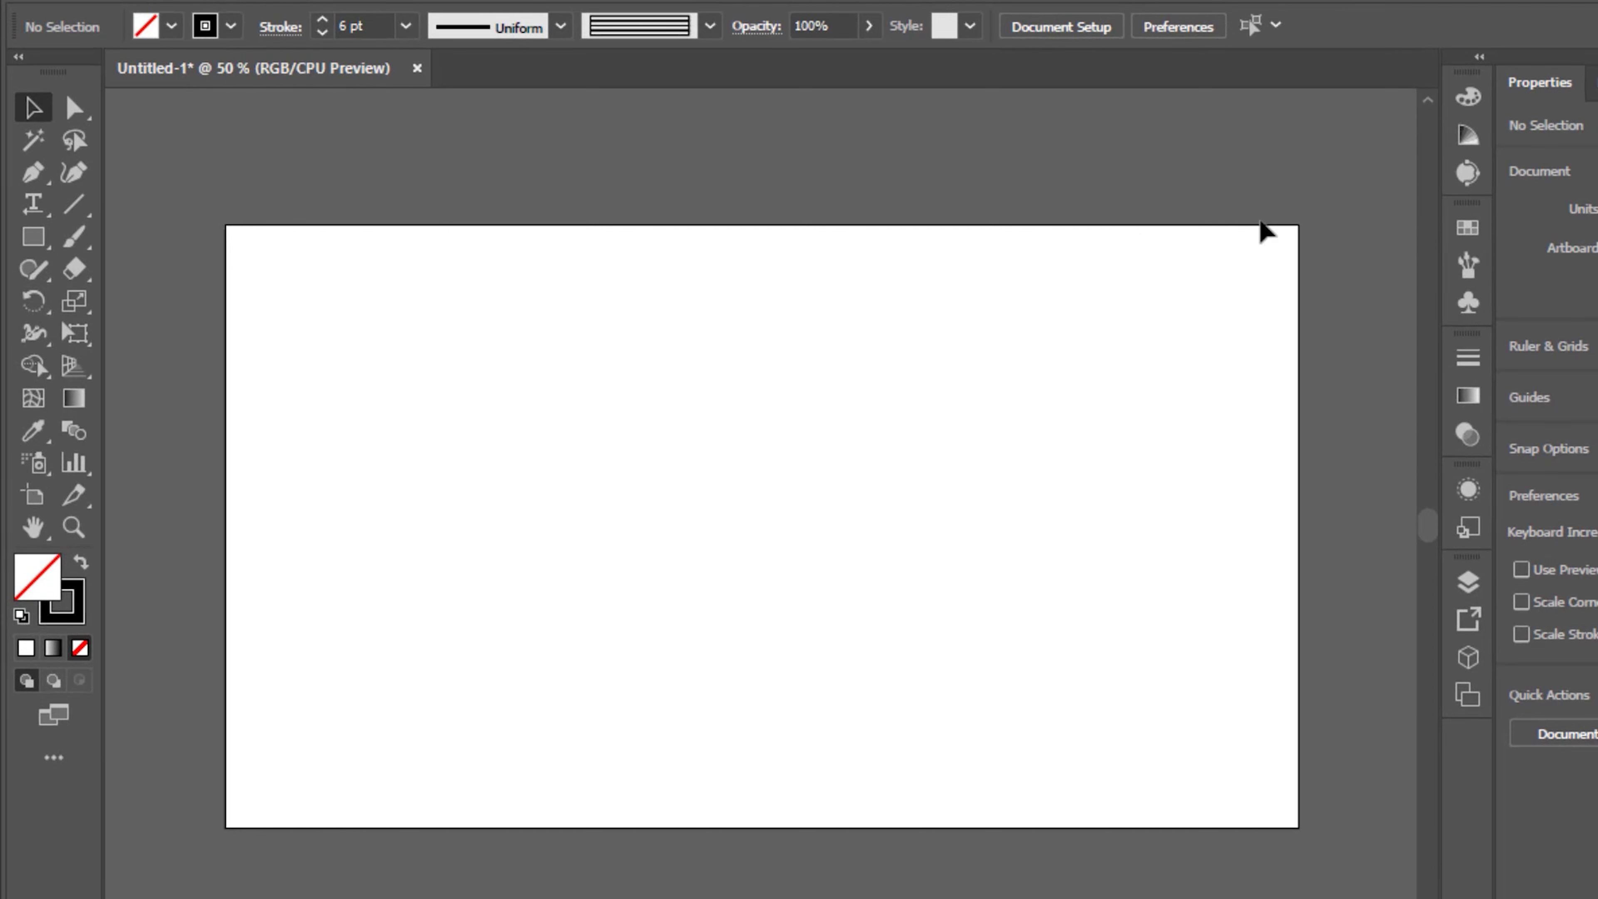
Step: Set up the Rectangle tool with a dark brown fill and no stroke
left_click(45, 220)
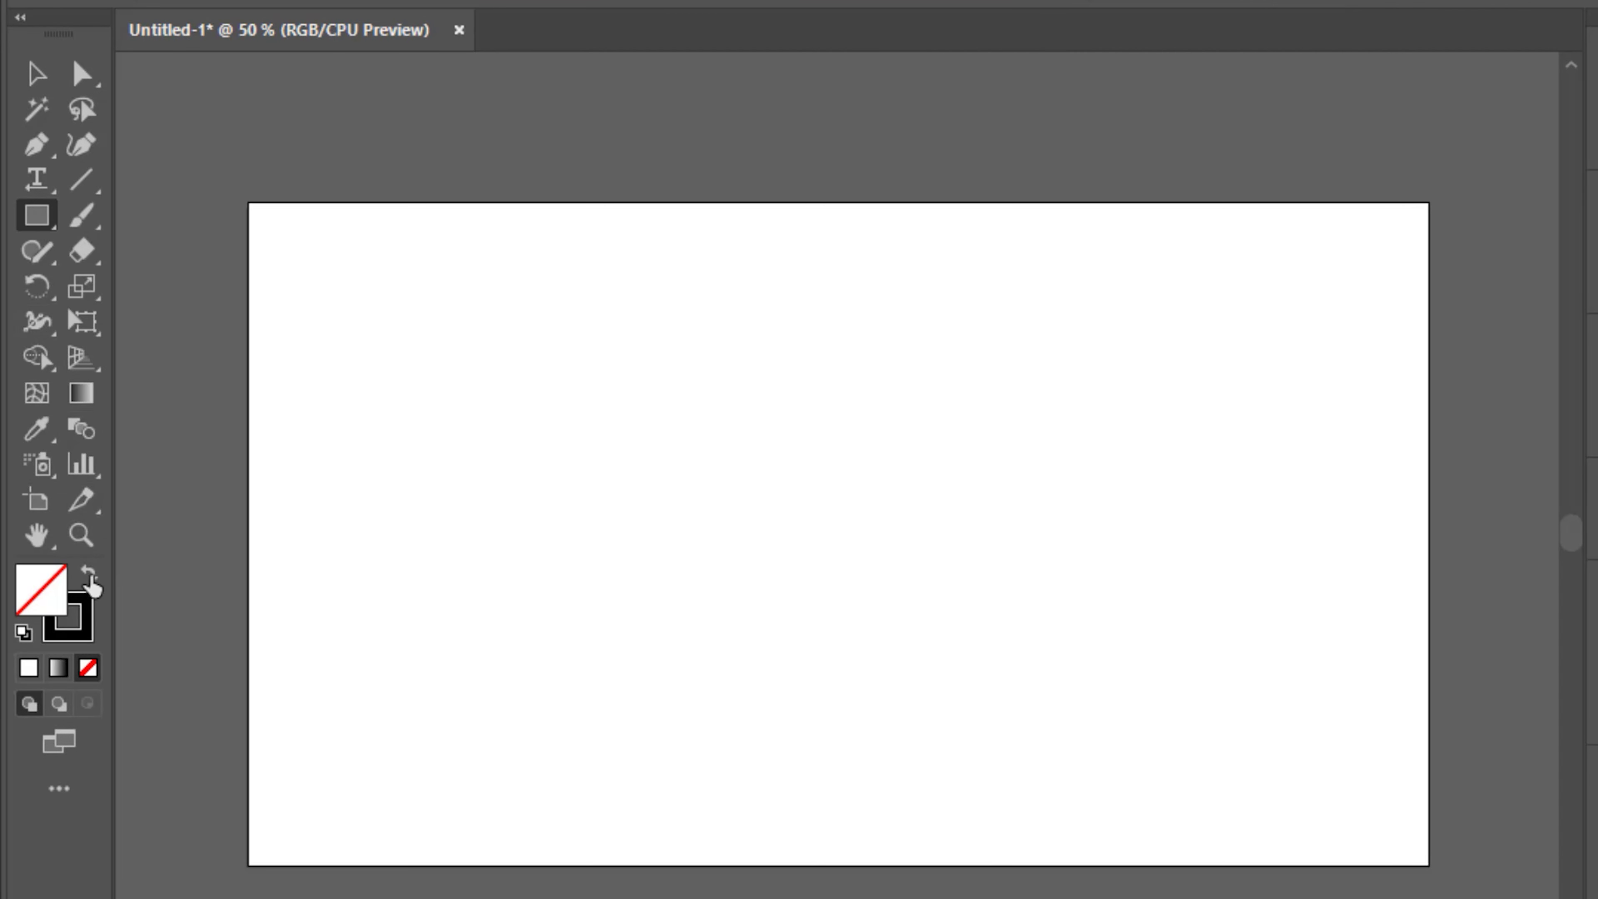
left_click(89, 576)
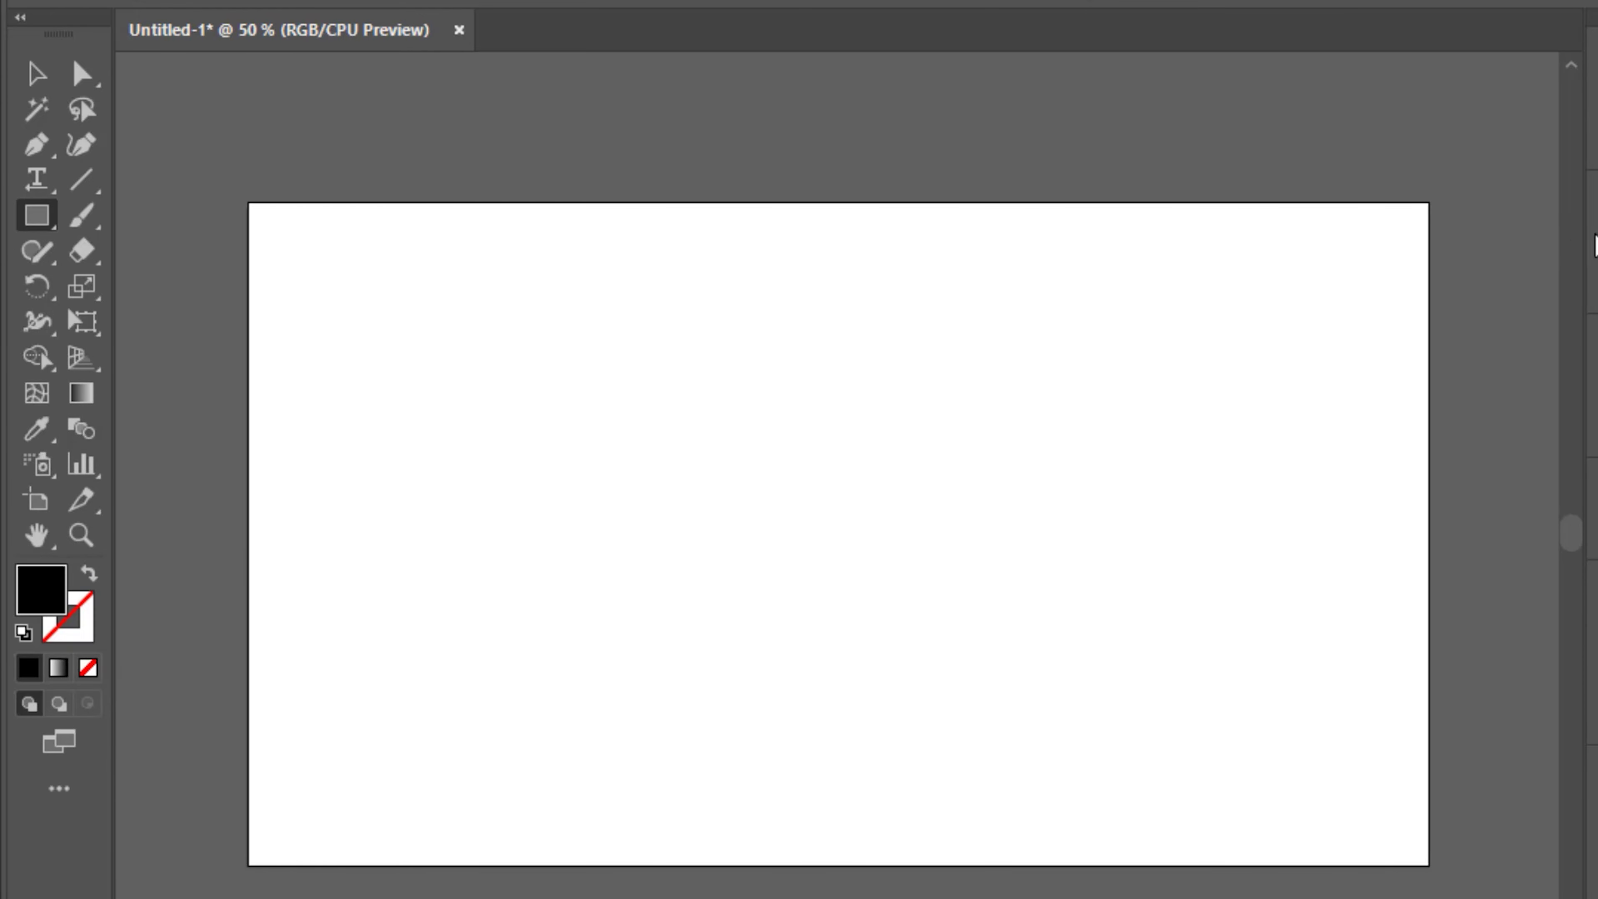
left_click(1595, 205)
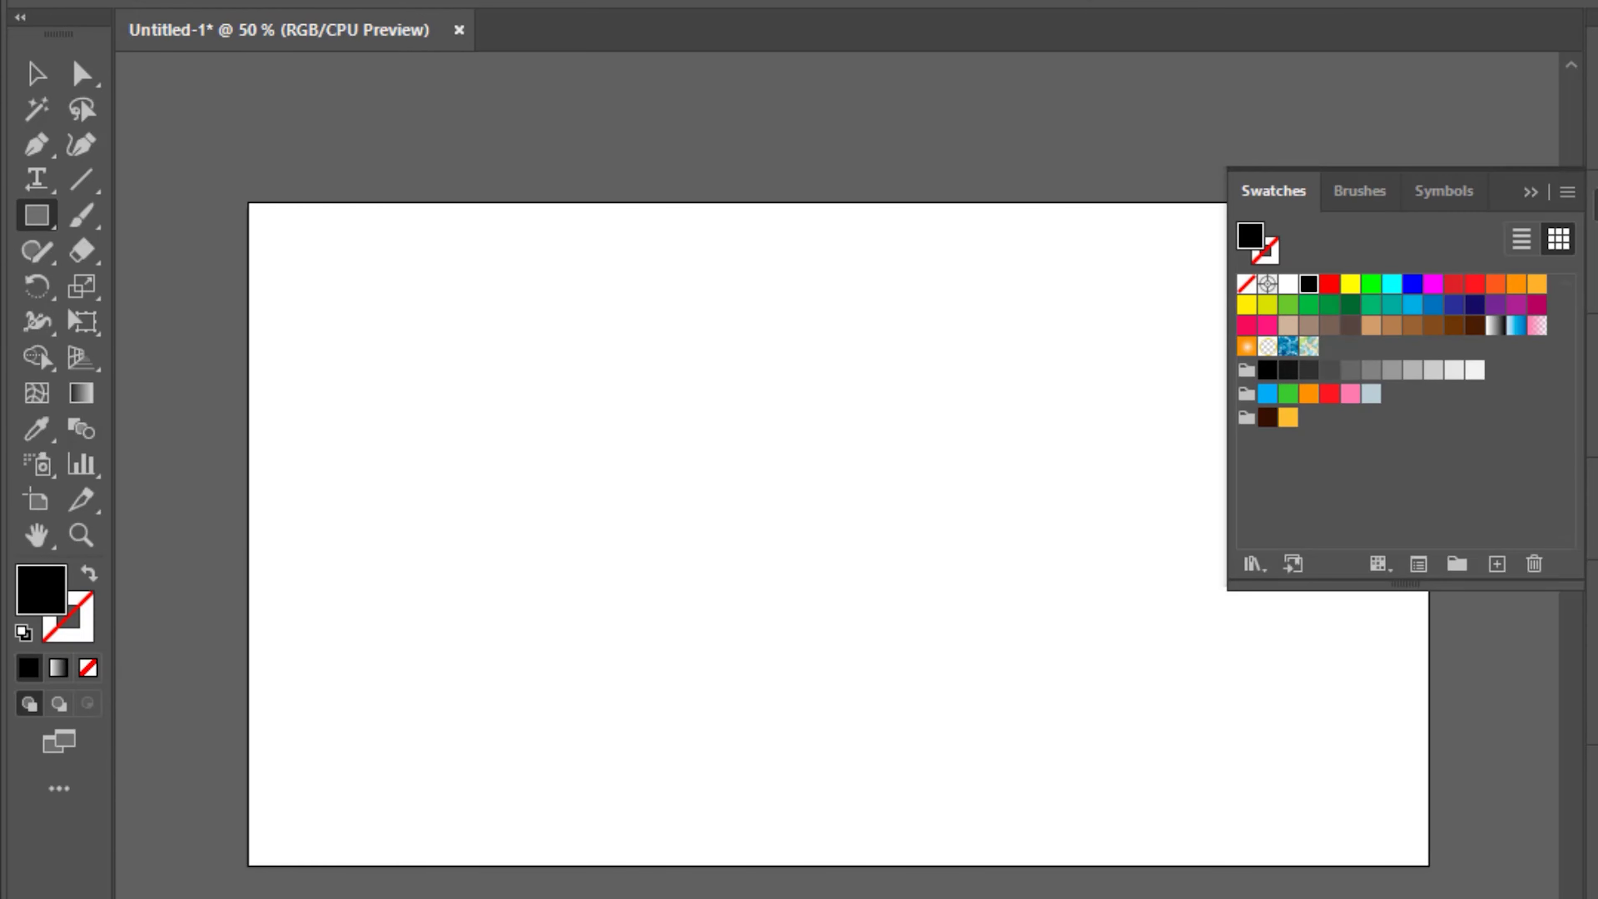
left_click(1266, 418)
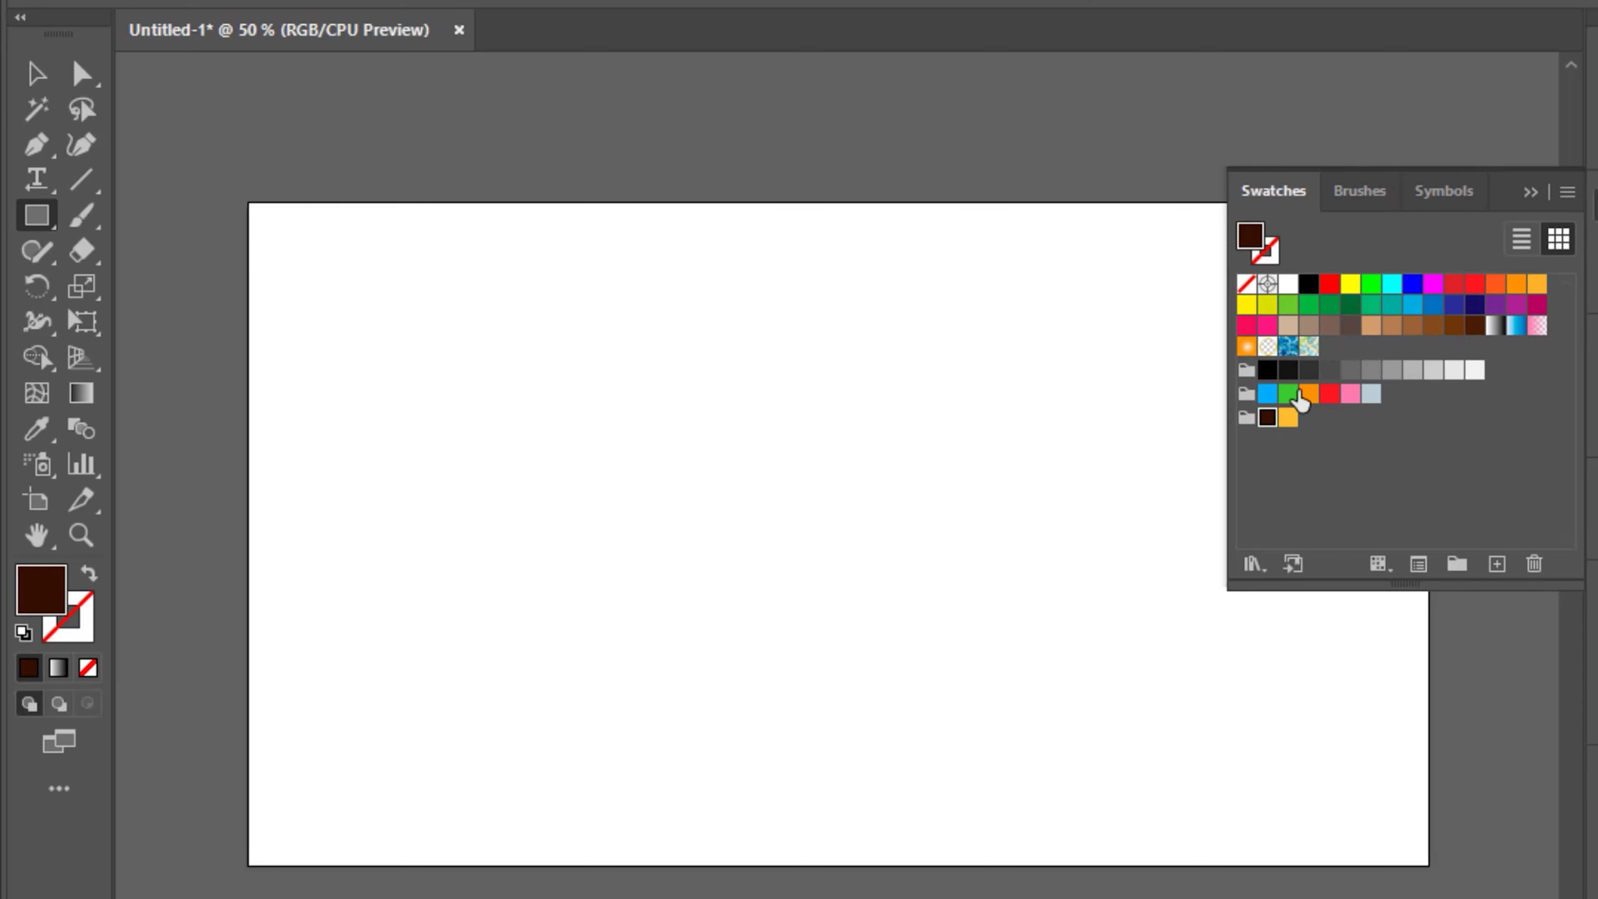
left_click(1530, 191)
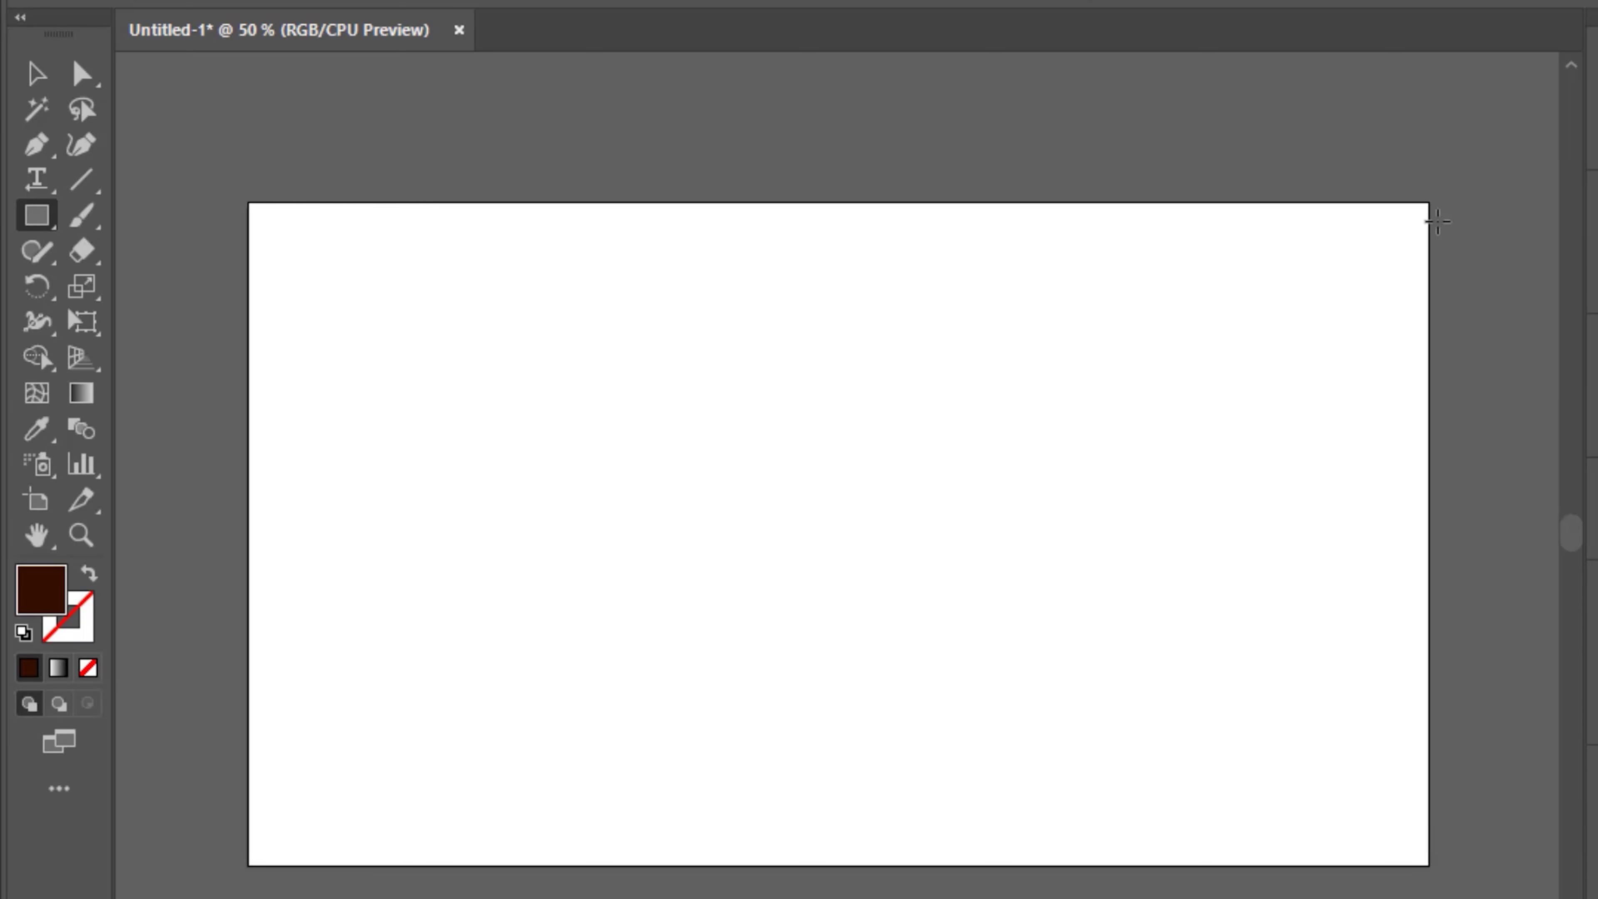
Step: Create a rectangle 550 px wide and 550 px high on the artboard
left_click(856, 467)
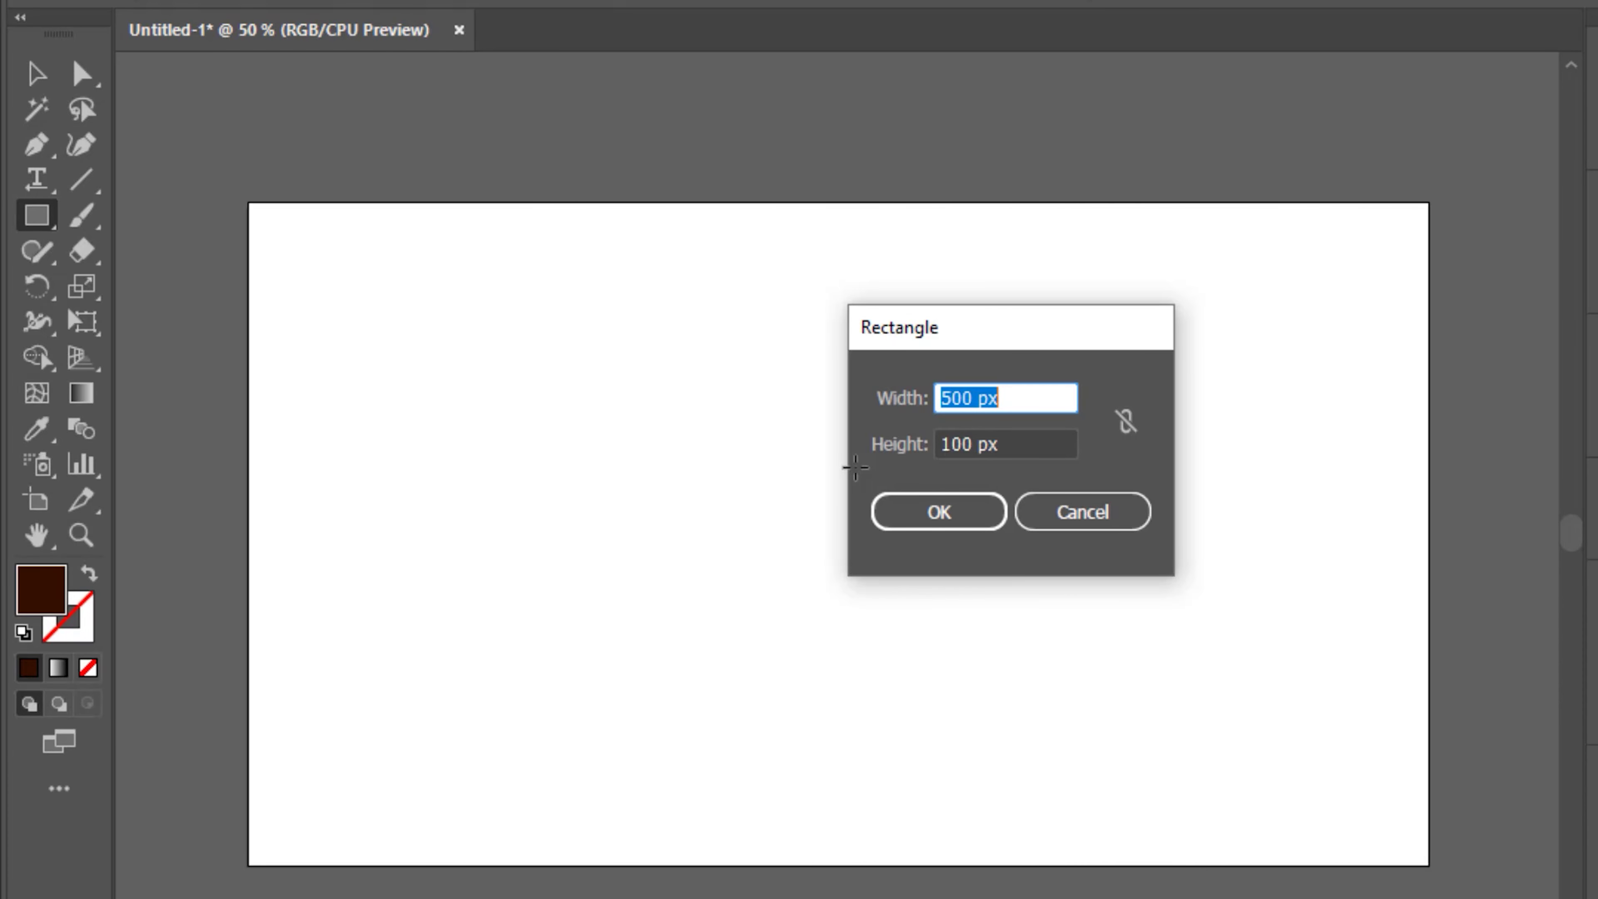
type("55")
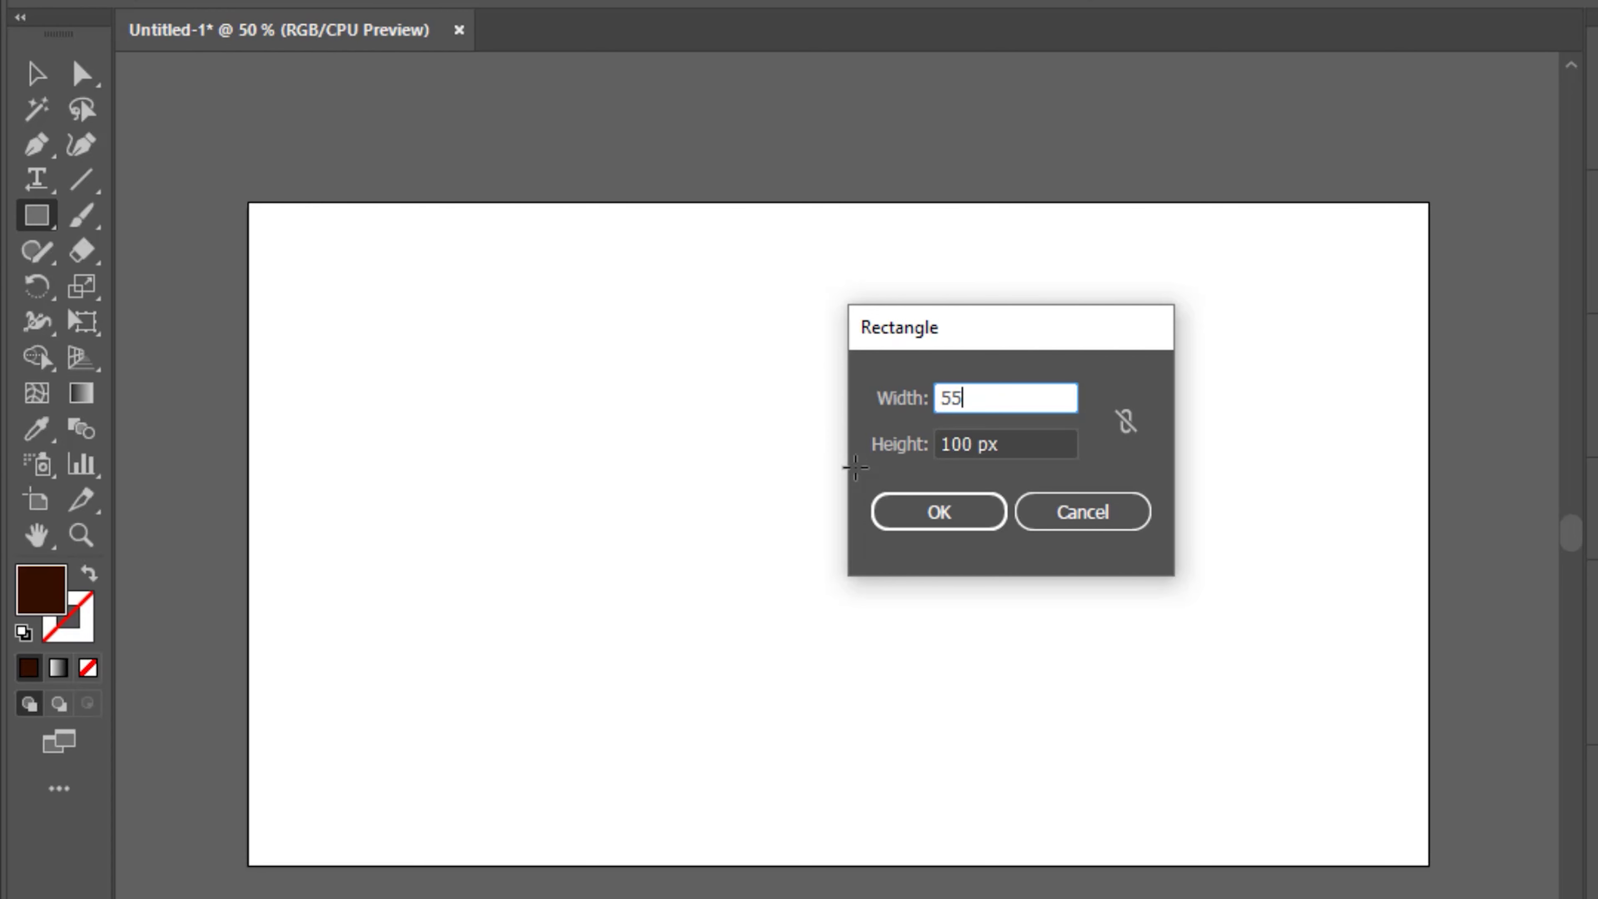
type("0")
key("Tab")
type("5")
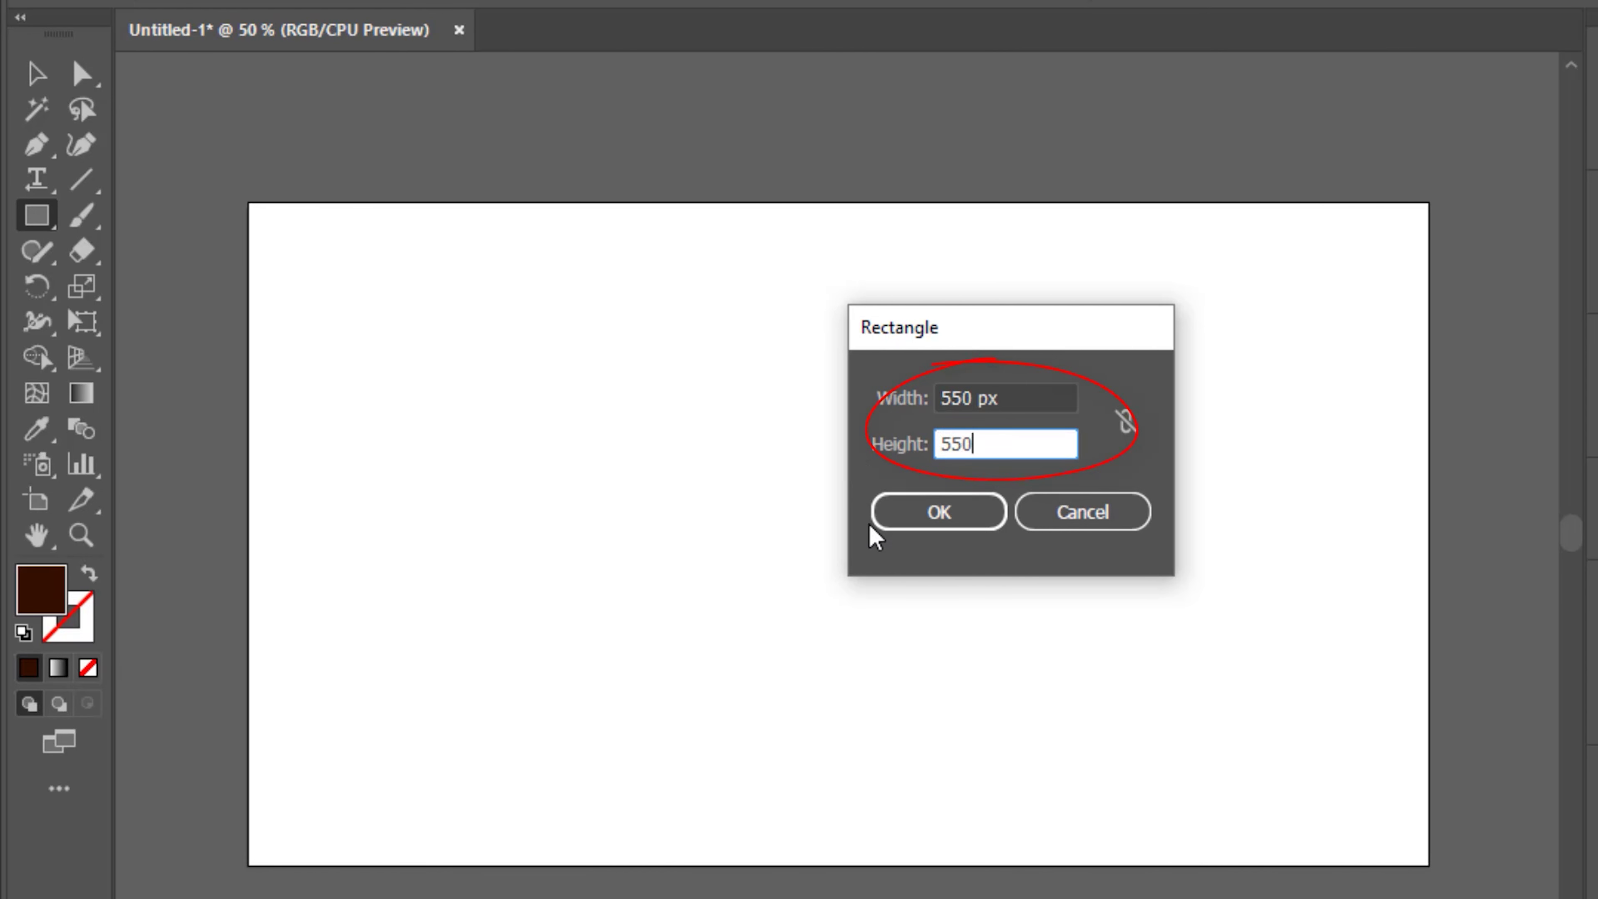
left_click(923, 513)
Step: Move the brown square toward the middle and align it to the artboard's horizontal and vertical center
left_click(36, 73)
left_click_drag(1182, 570, 905, 403)
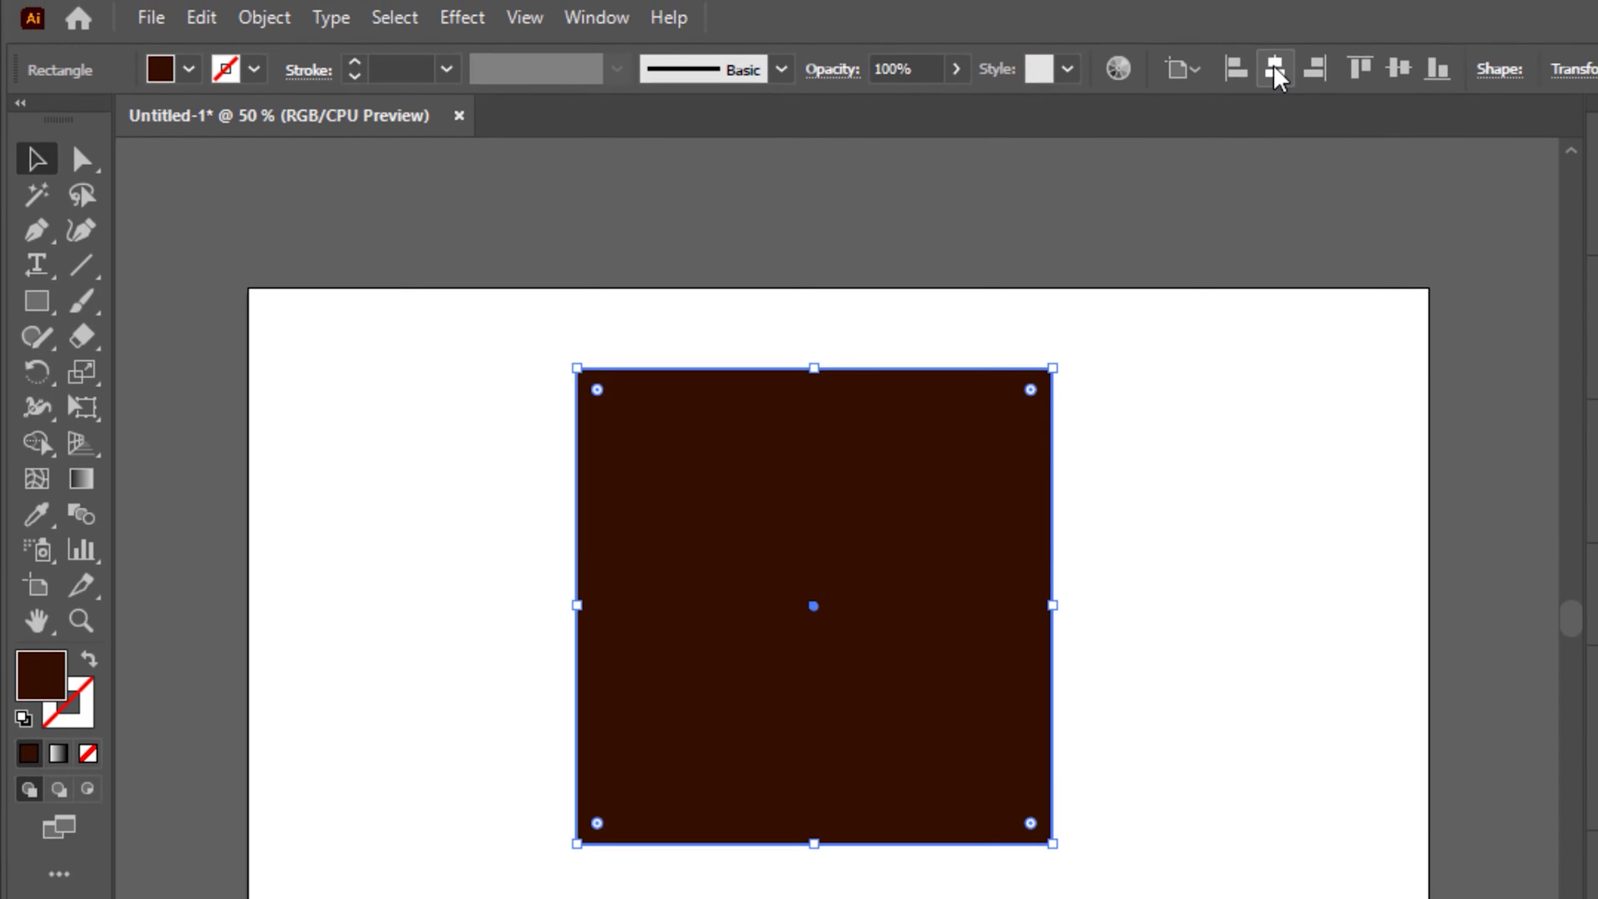
left_click(1275, 70)
left_click(1399, 69)
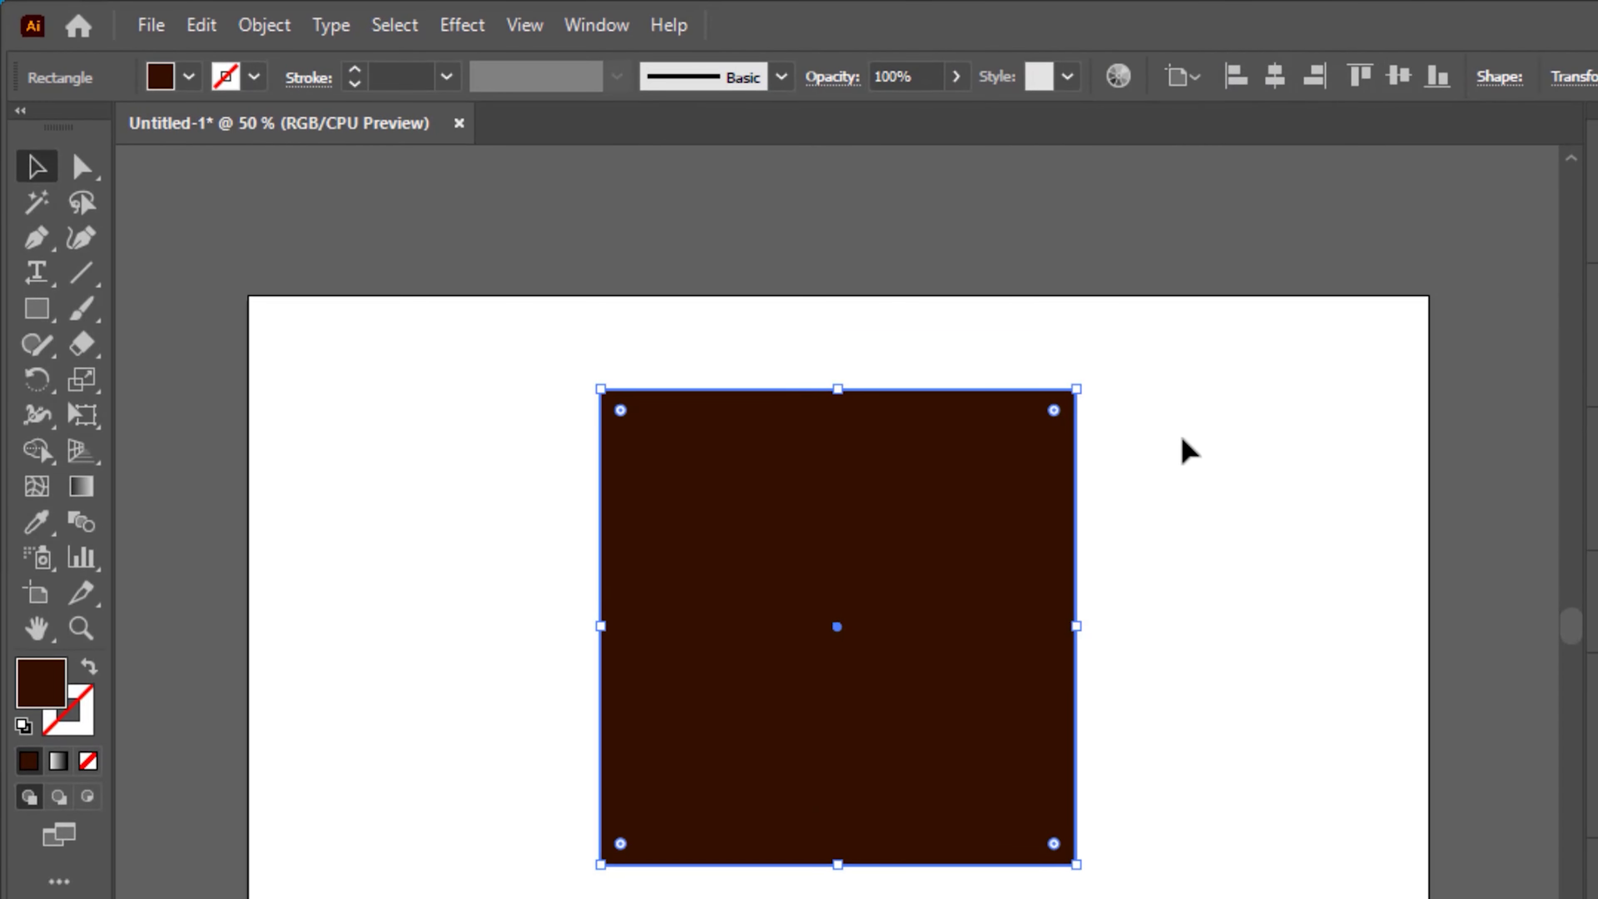
left_click(1183, 440)
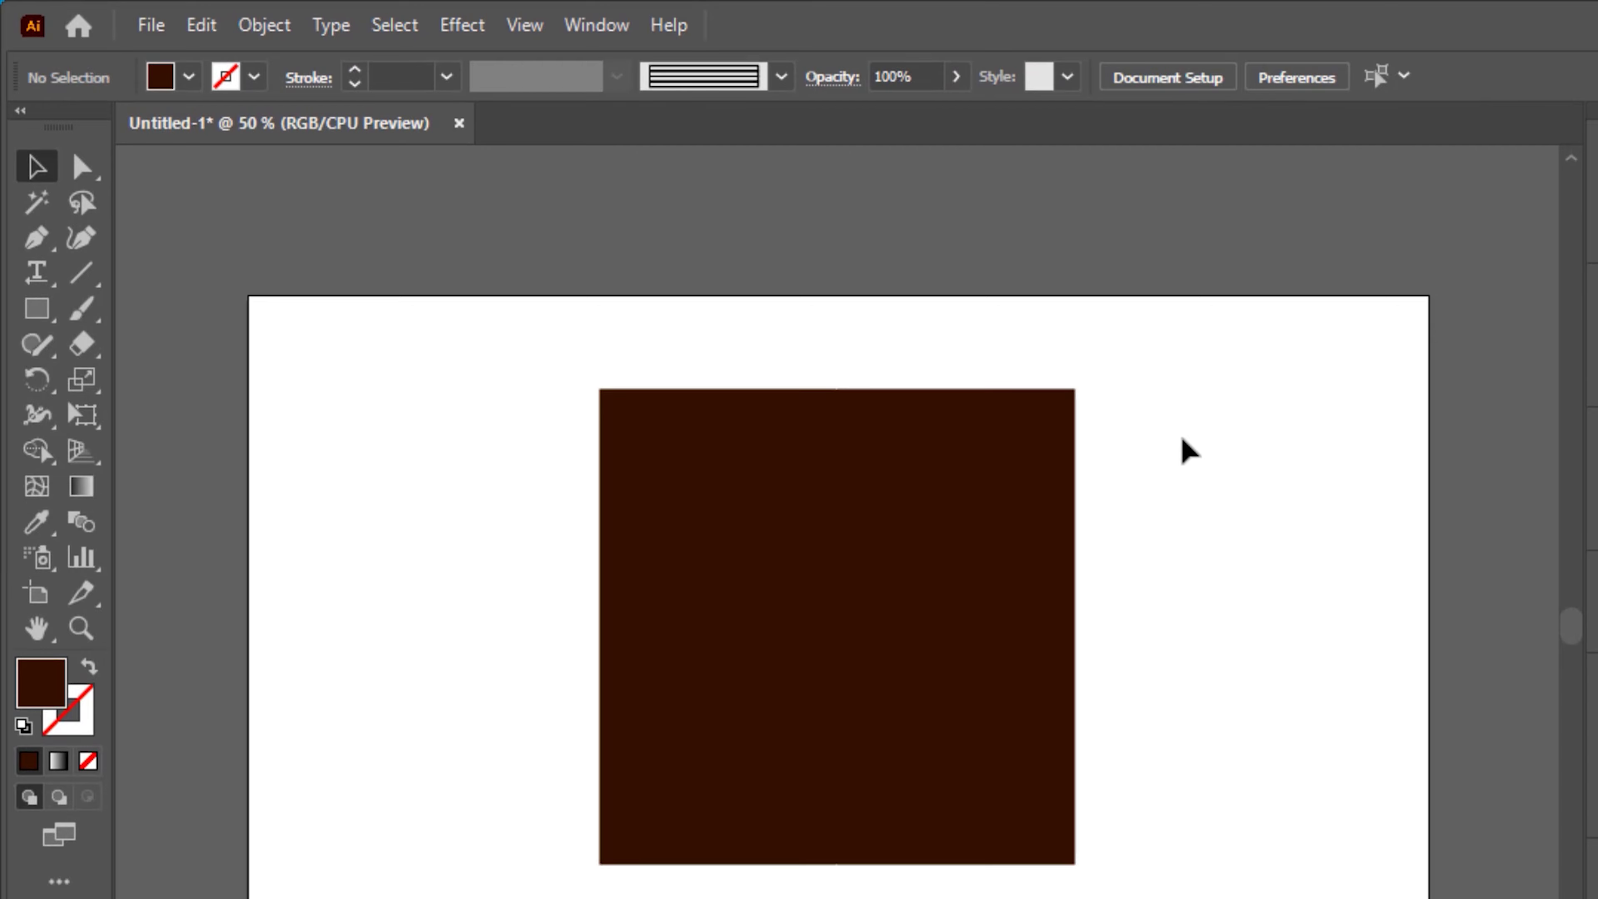
Step: Select the brown square and switch to Draw Inside mode
left_click_drag(1230, 358, 443, 857)
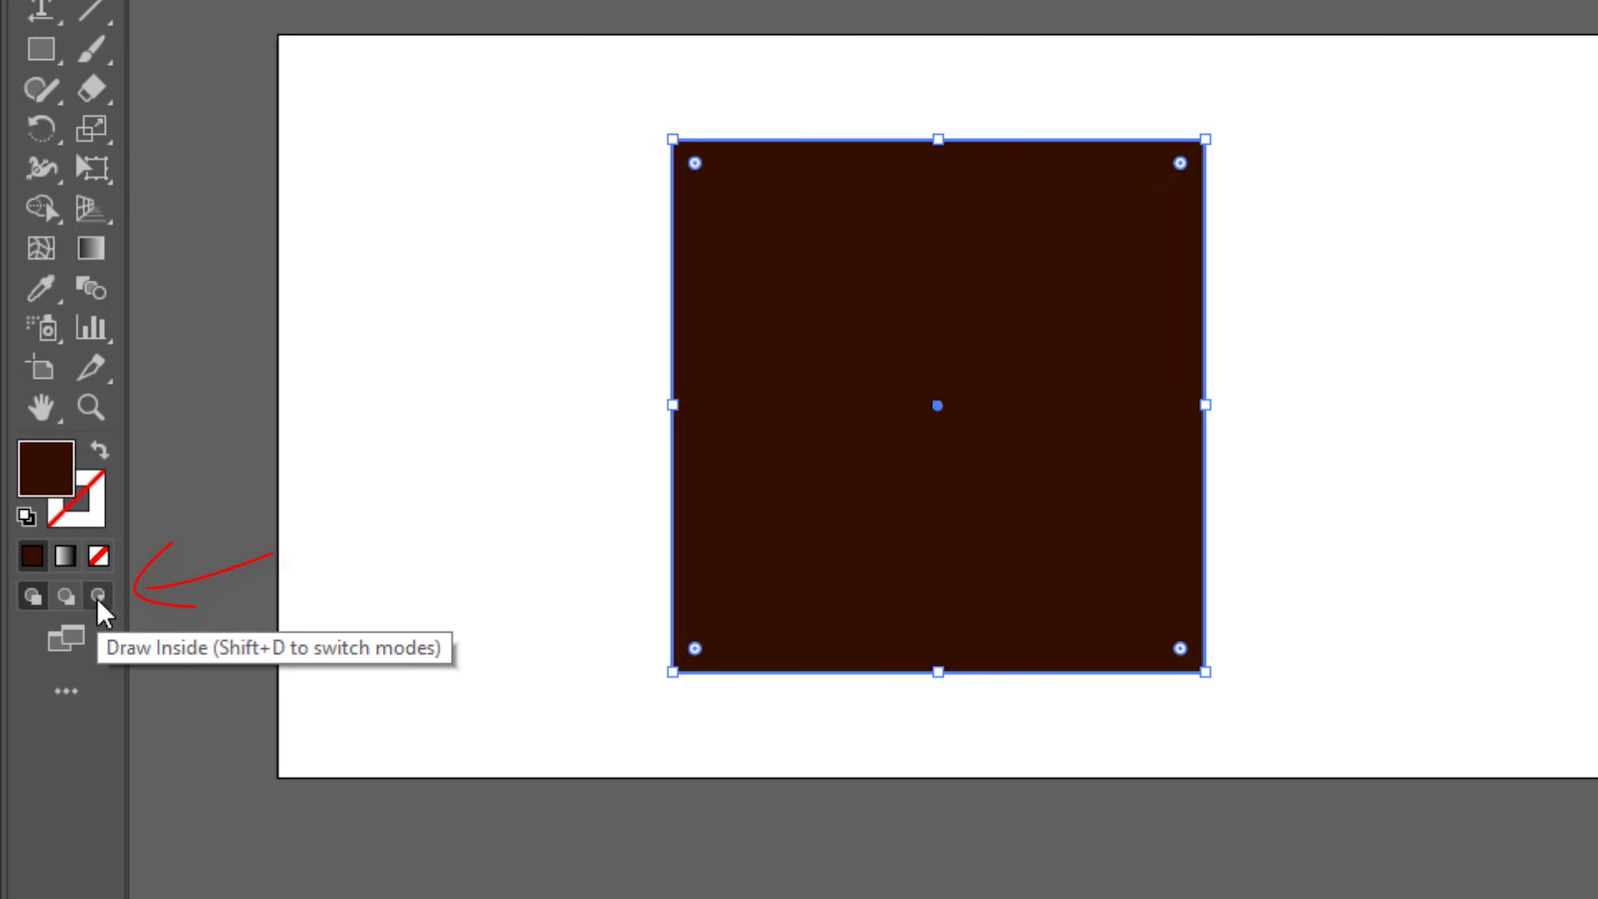
left_click(98, 603)
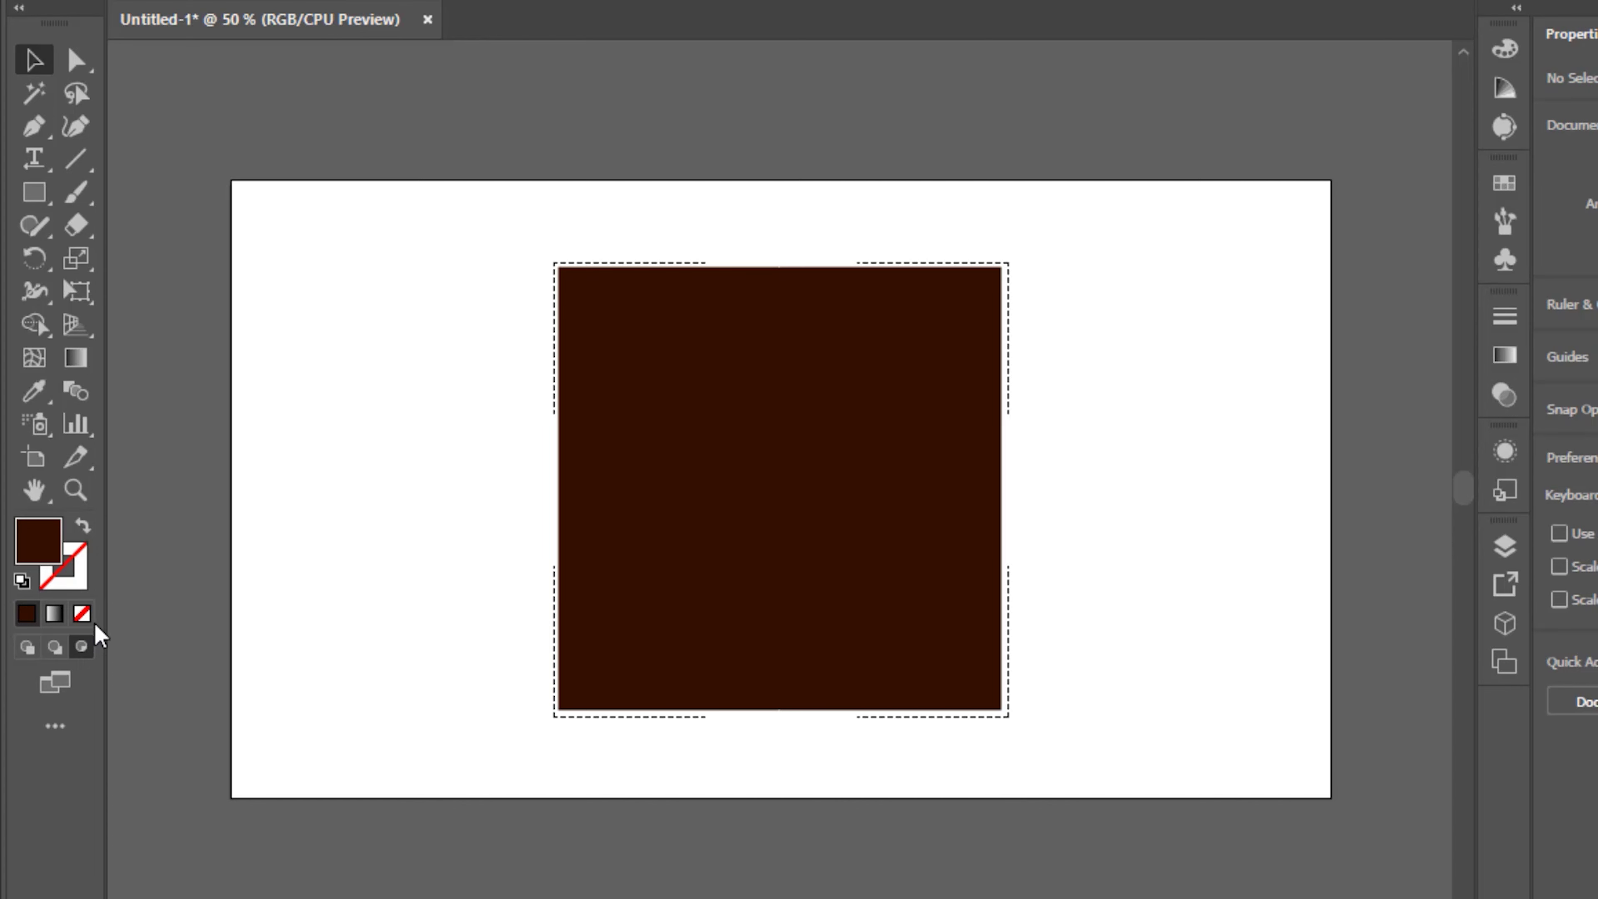
Step: Set up the Paintbrush tool with no fill, the golden yellow stroke swatch and Art Brush 1
left_click(78, 196)
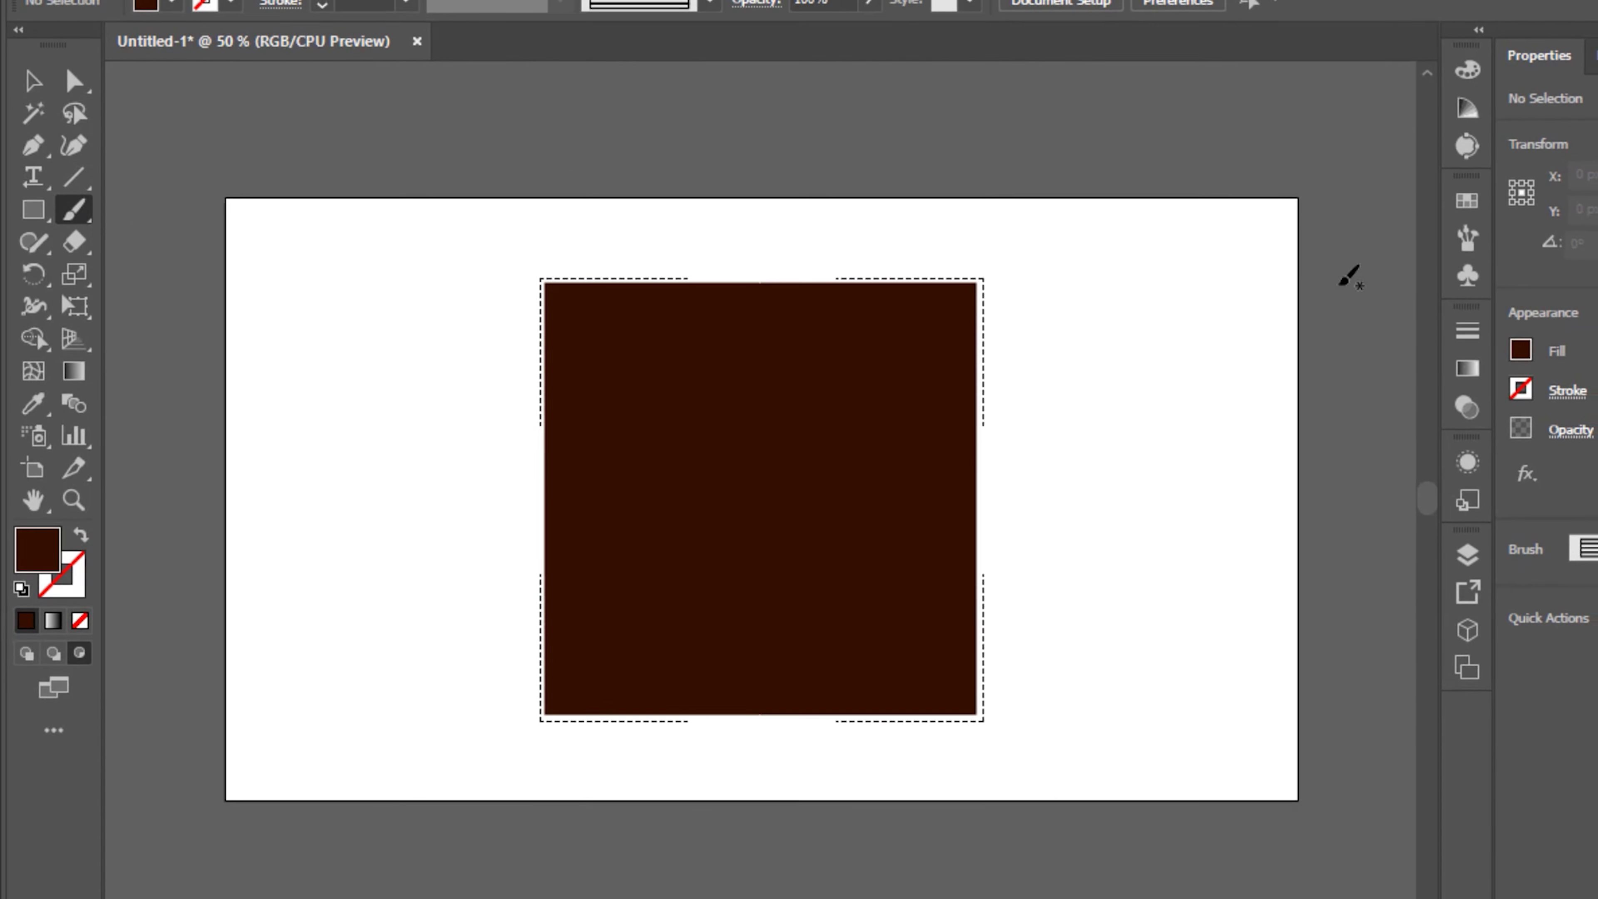
left_click(1496, 357)
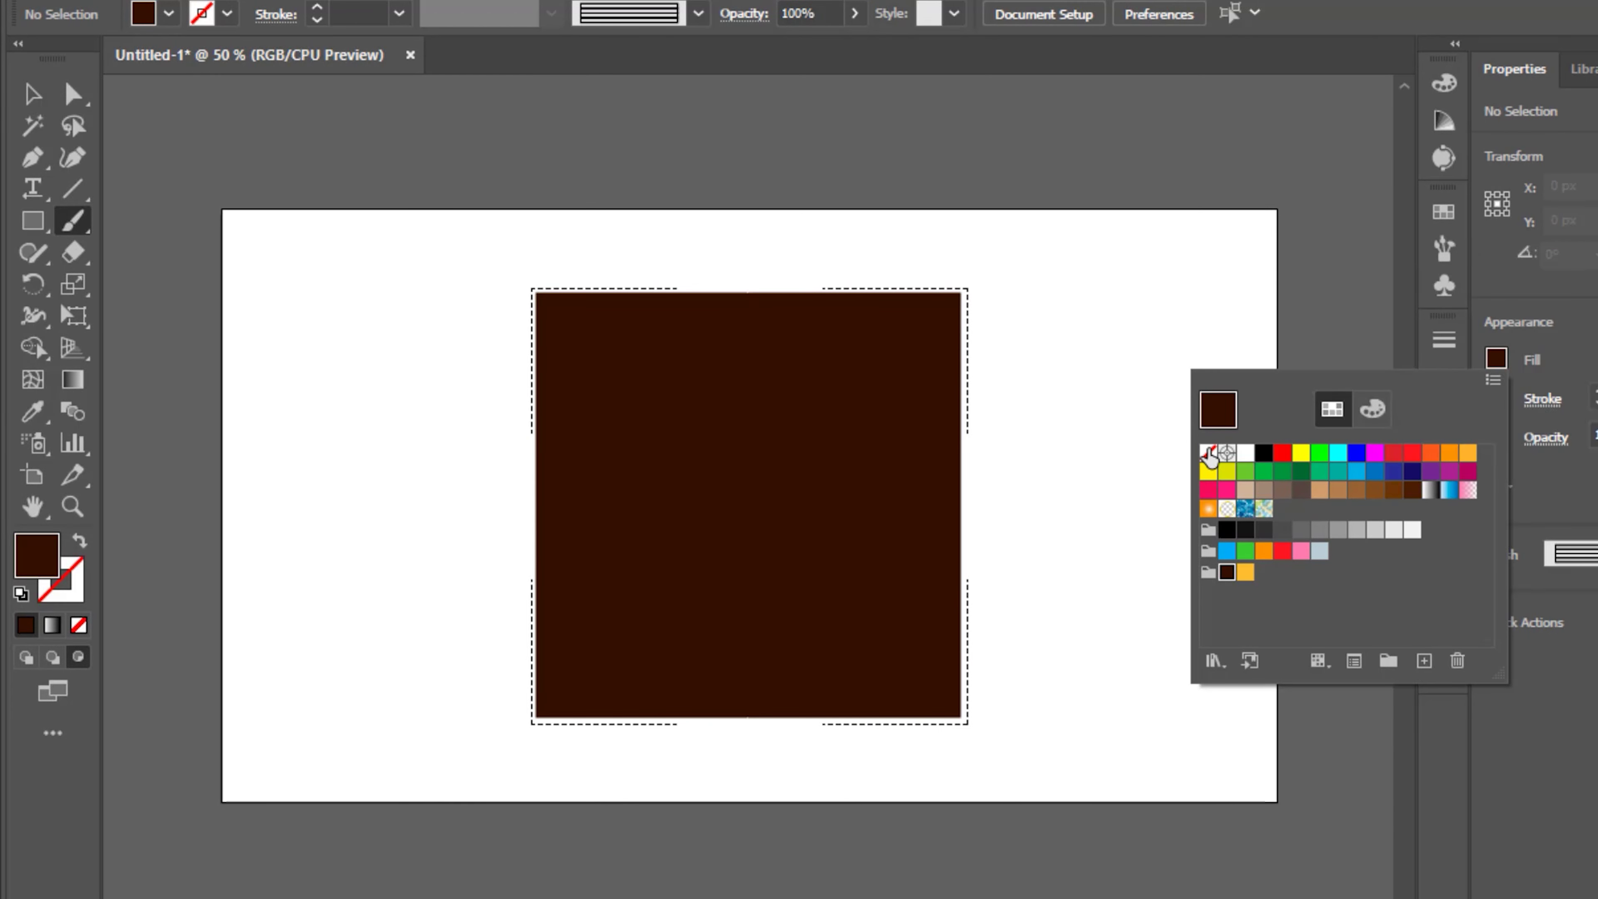
left_click(1208, 453)
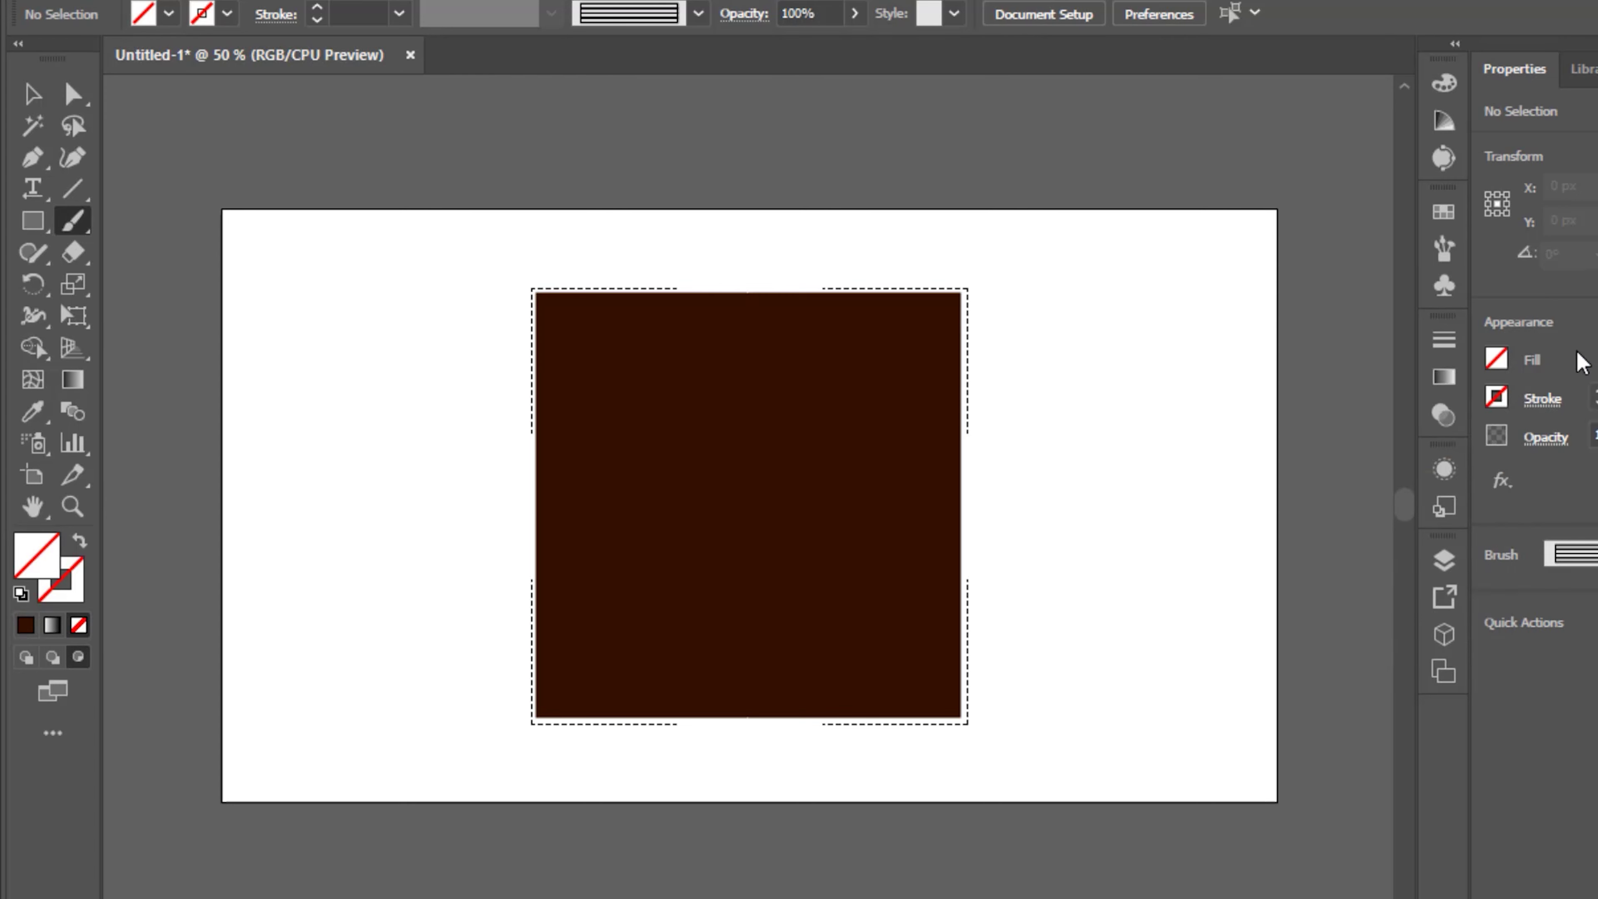
left_click(1496, 397)
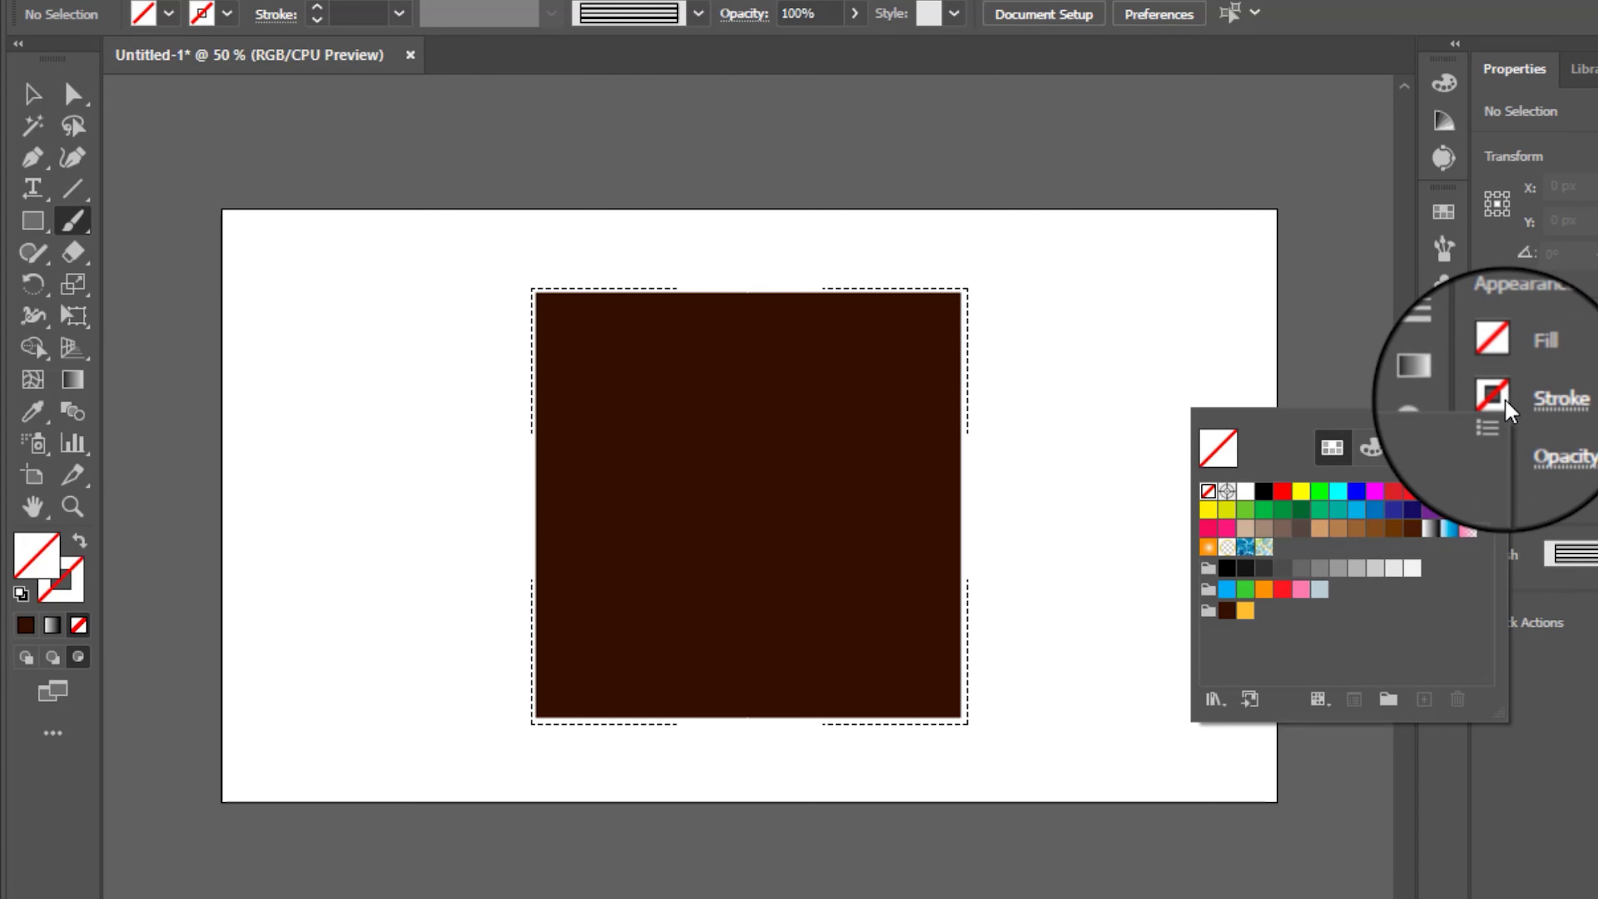
left_click(1245, 611)
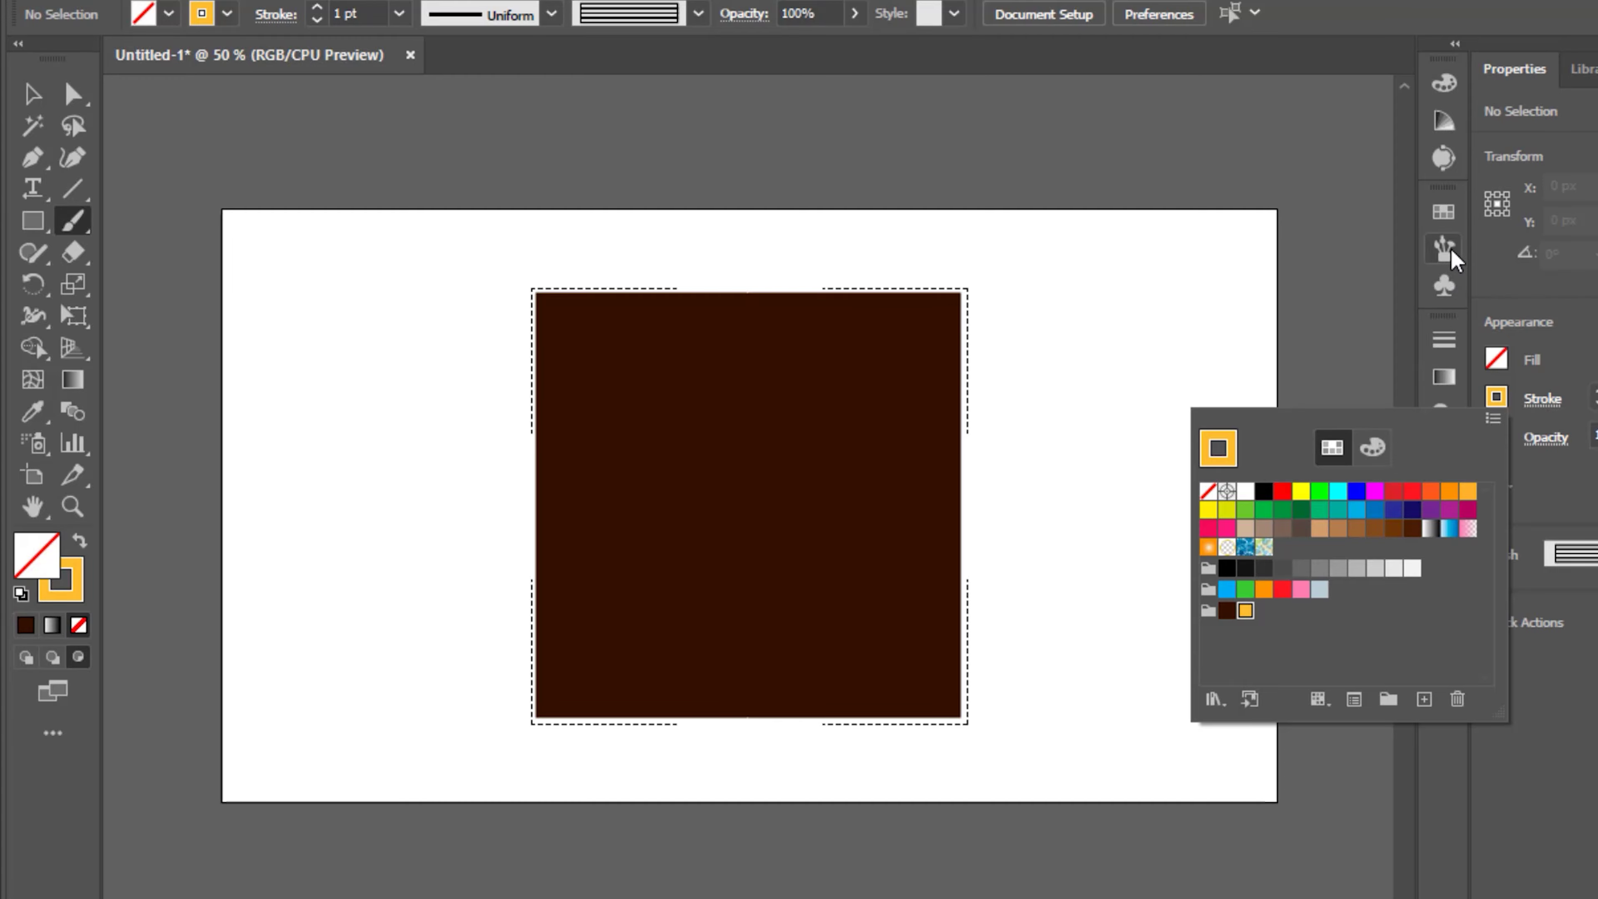
left_click(1444, 248)
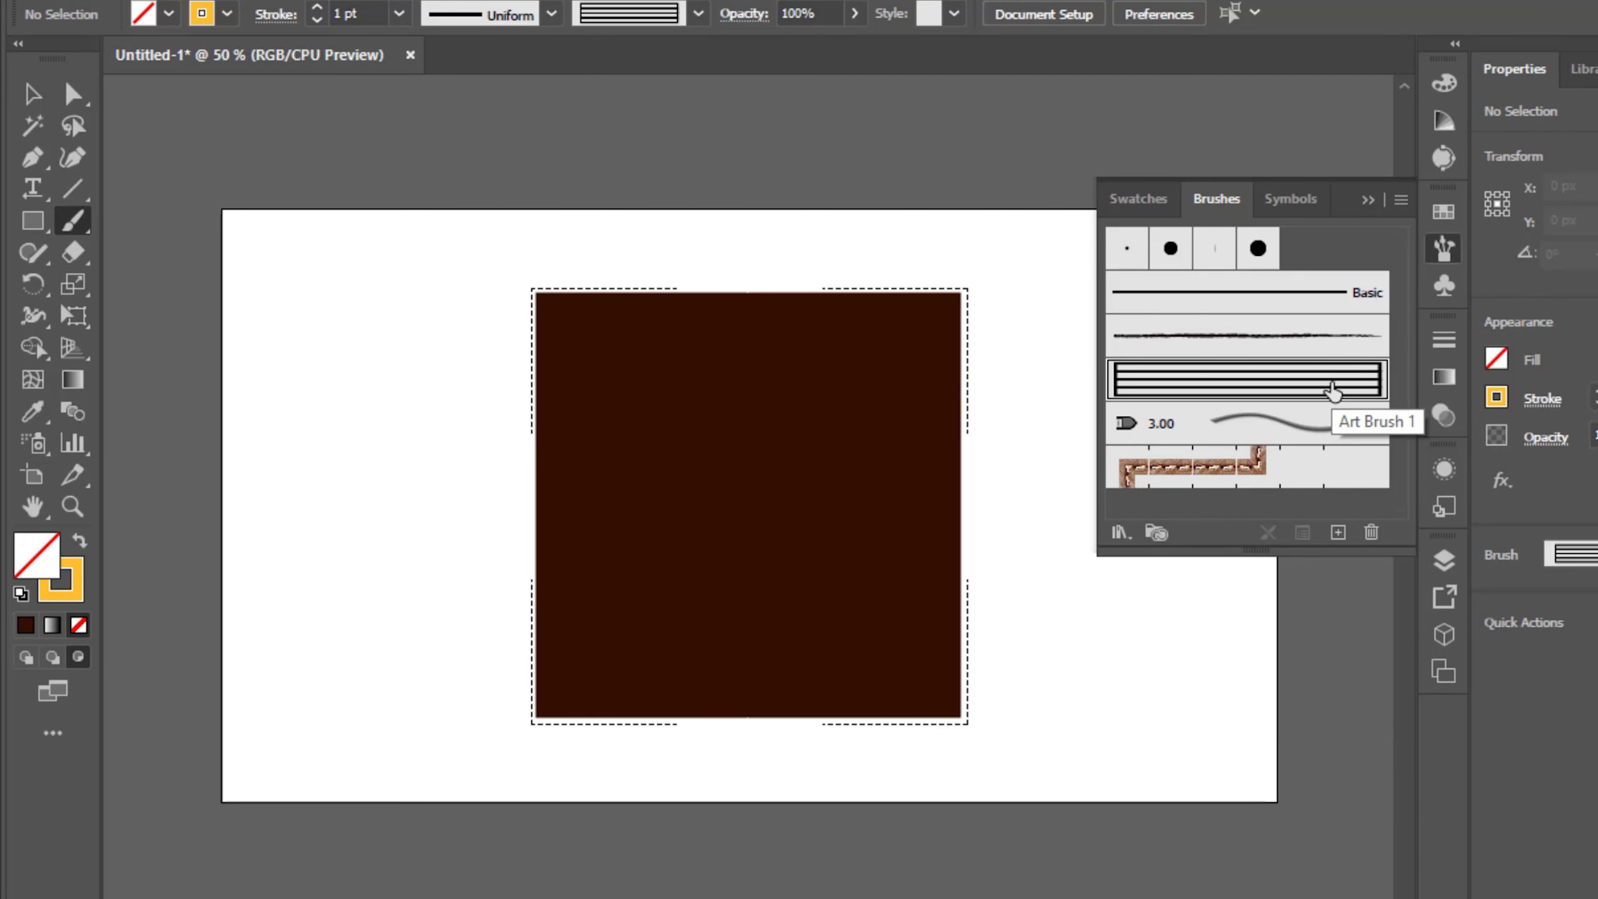
left_click(1369, 201)
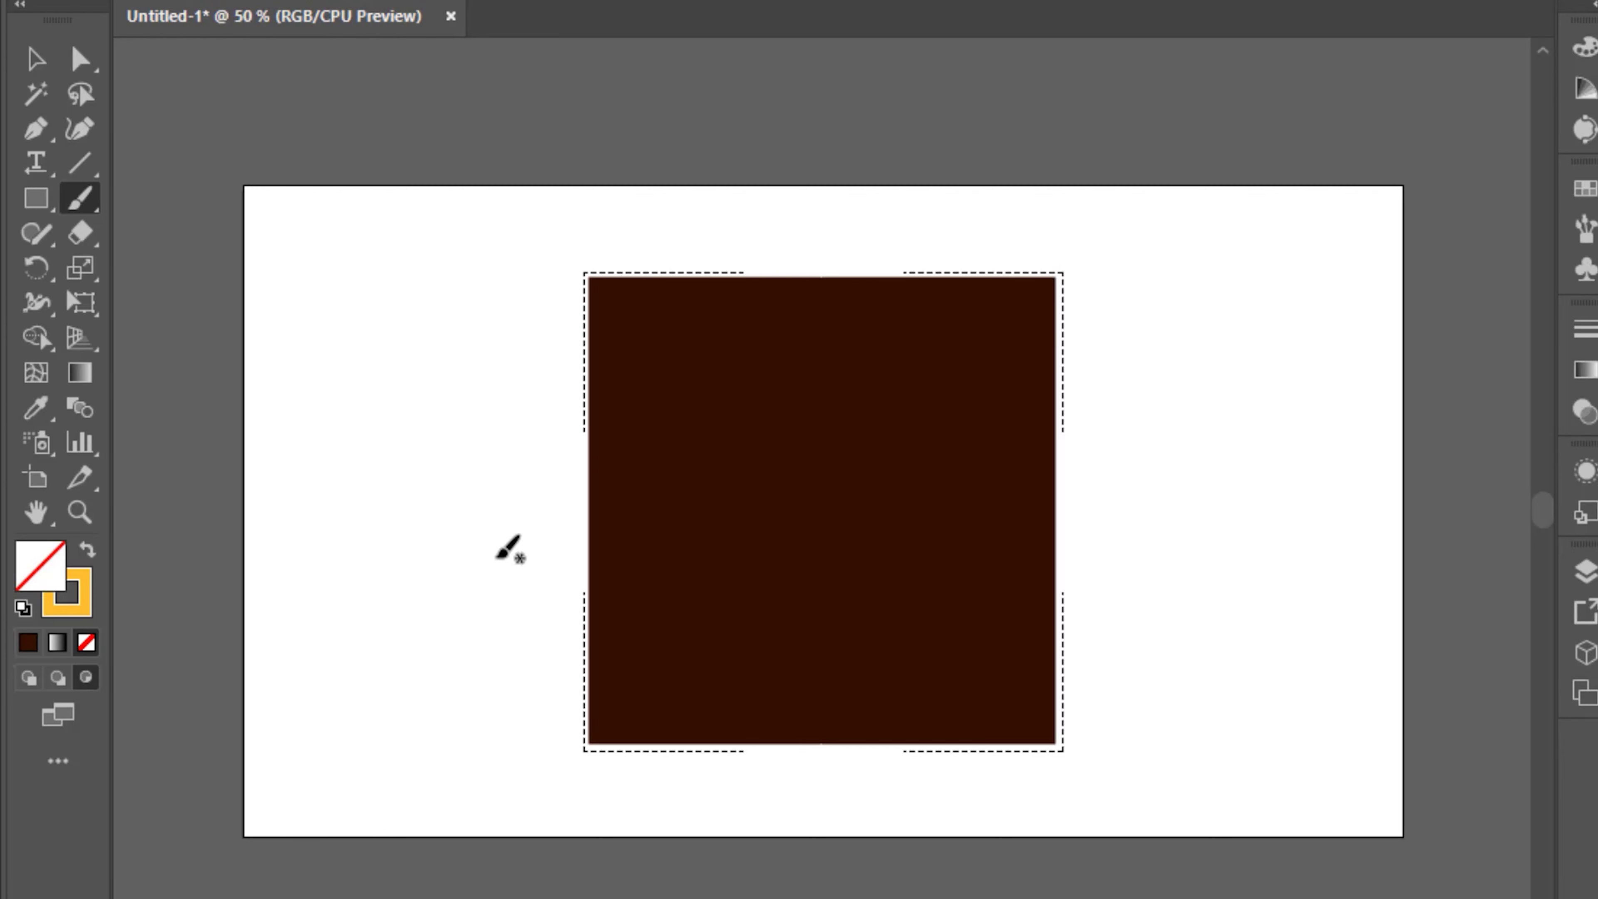
Step: Paint four wavy diagonal strokes across the brown square, from its upper-left corner to its lower-right corner
mouse_move(504, 565)
left_mouse_down()
mouse_move(566, 456)
mouse_move(644, 426)
mouse_move(699, 298)
mouse_move(838, 193)
left_mouse_up()
mouse_move(544, 677)
left_mouse_down()
mouse_move(555, 630)
mouse_move(612, 565)
mouse_move(706, 545)
mouse_move(785, 460)
mouse_move(825, 316)
mouse_move(887, 257)
mouse_move(1025, 183)
left_mouse_up()
mouse_move(547, 784)
left_mouse_down()
mouse_move(619, 706)
mouse_move(701, 688)
mouse_move(843, 594)
mouse_move(888, 457)
mouse_move(1012, 356)
mouse_move(1056, 278)
mouse_move(1110, 238)
left_mouse_up()
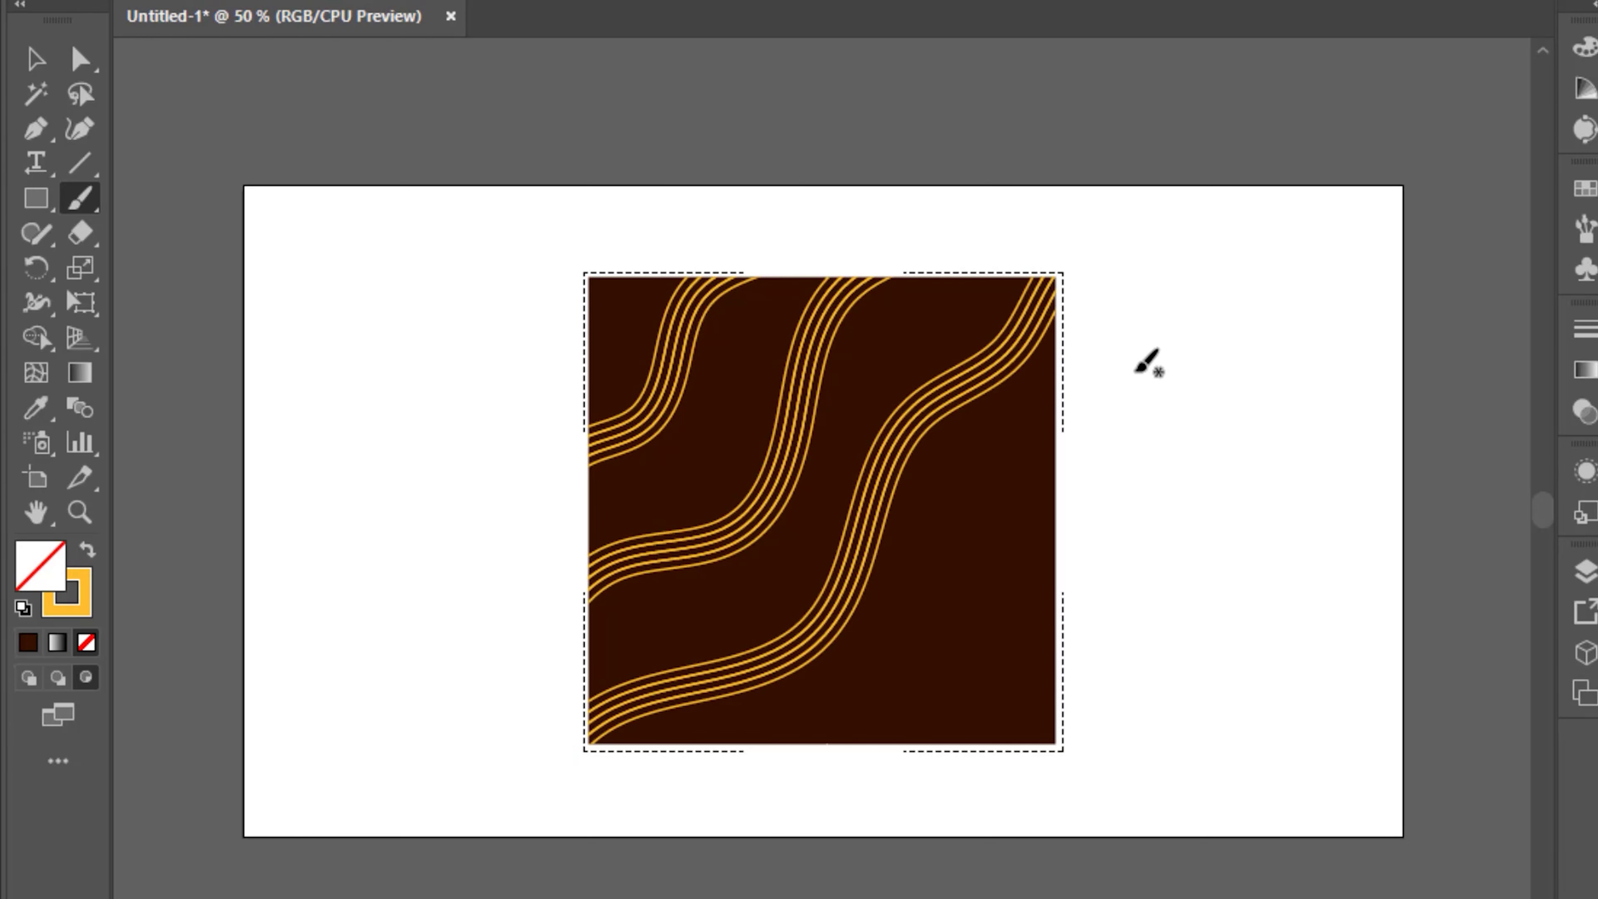
mouse_move(893, 798)
left_mouse_down()
mouse_move(893, 758)
mouse_move(935, 680)
mouse_move(1044, 633)
mouse_move(1077, 497)
left_mouse_up()
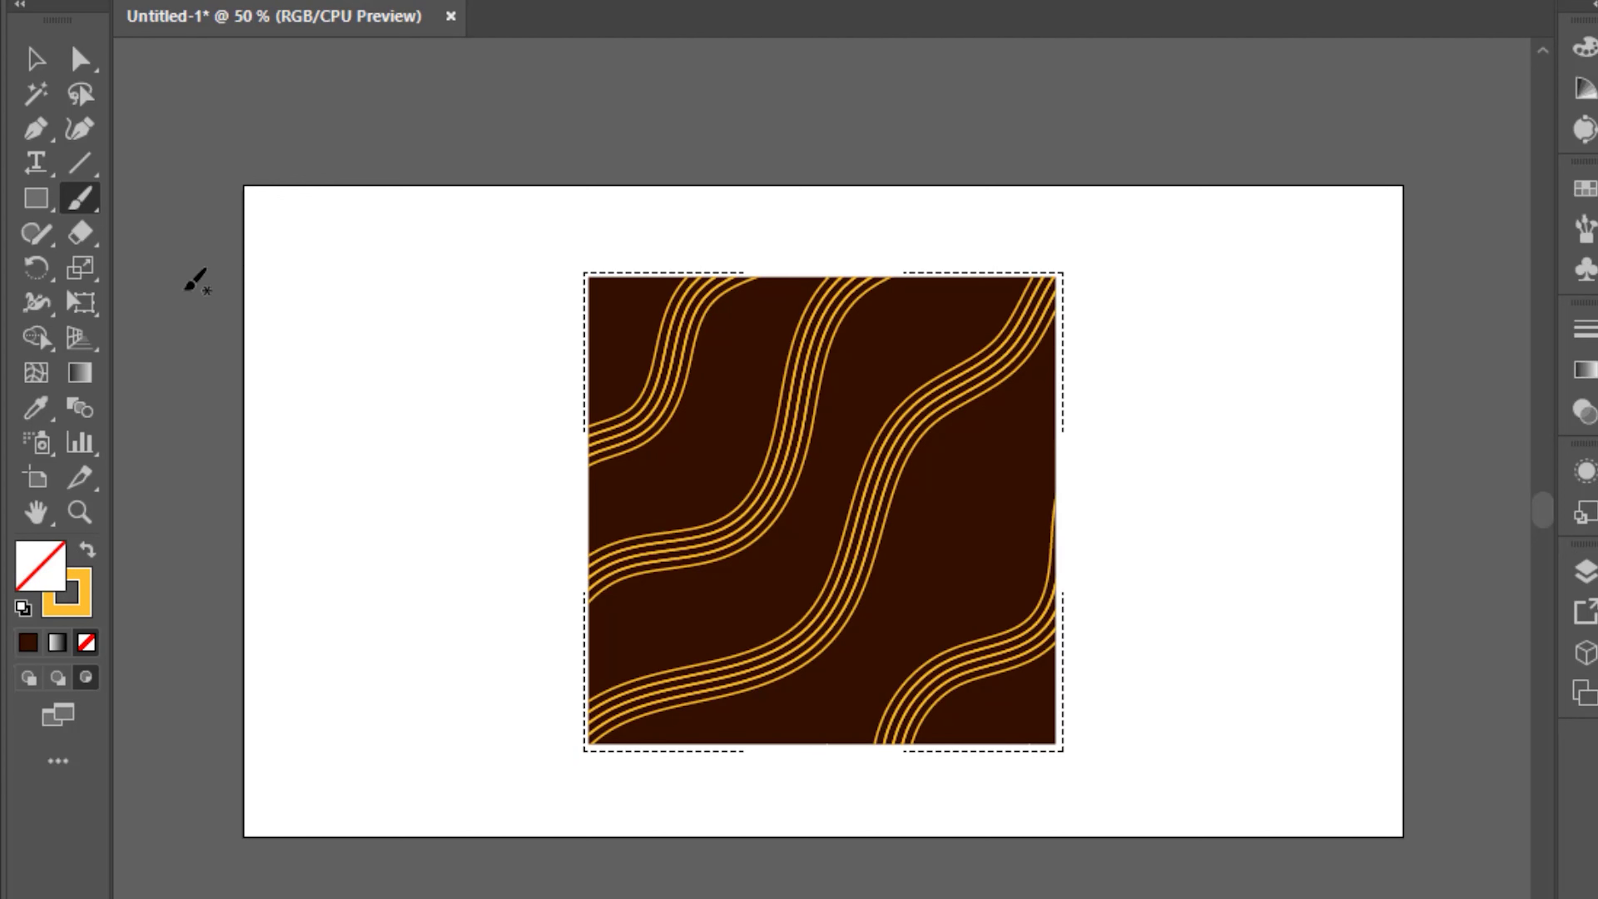
Step: Widen the upper-left wavy stroke with the Width tool where it crosses the square's left and top edges, leaving its middle unwidened
left_click(35, 304)
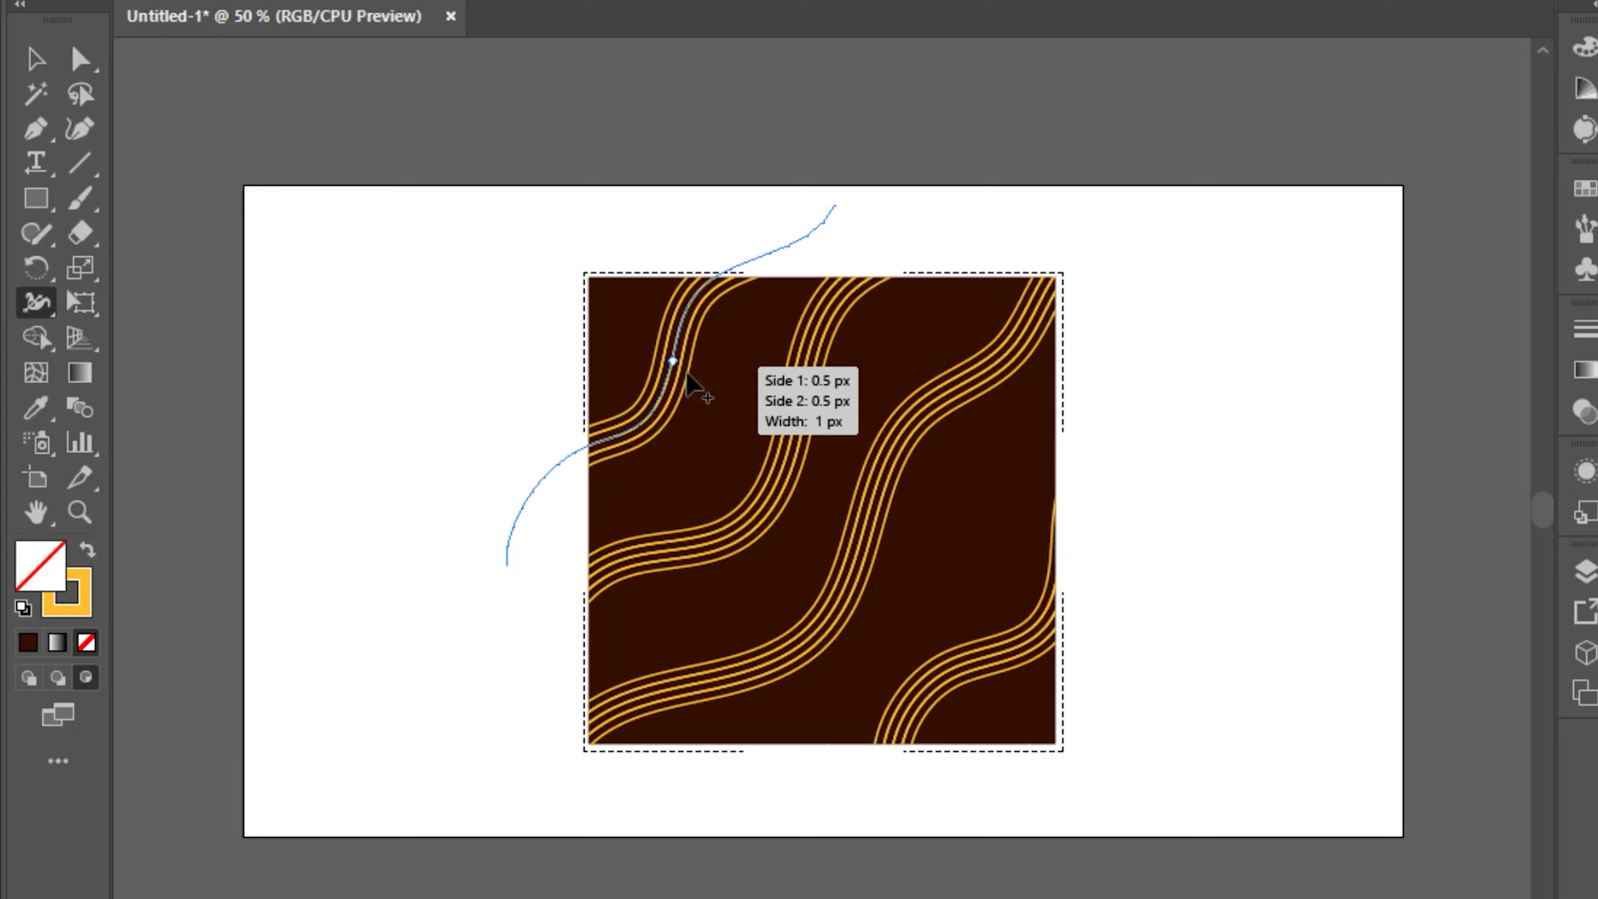
mouse_move(595, 445)
left_mouse_down()
mouse_move(597, 498)
mouse_move(596, 485)
left_mouse_up()
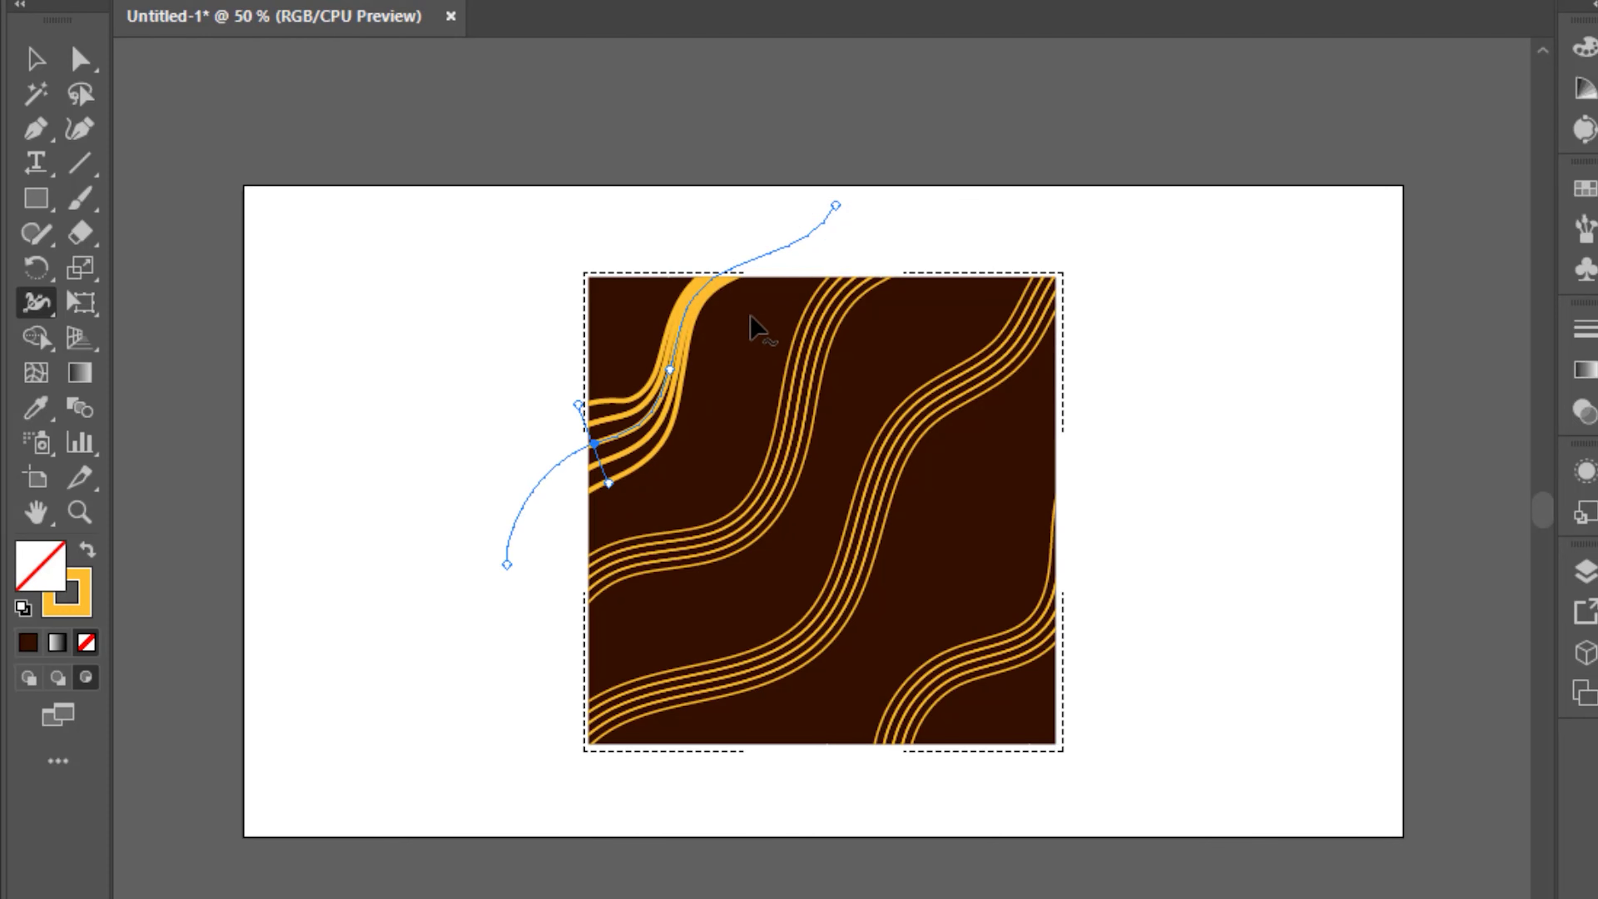
mouse_move(734, 275)
left_mouse_down()
mouse_move(760, 300)
mouse_move(747, 302)
left_mouse_up()
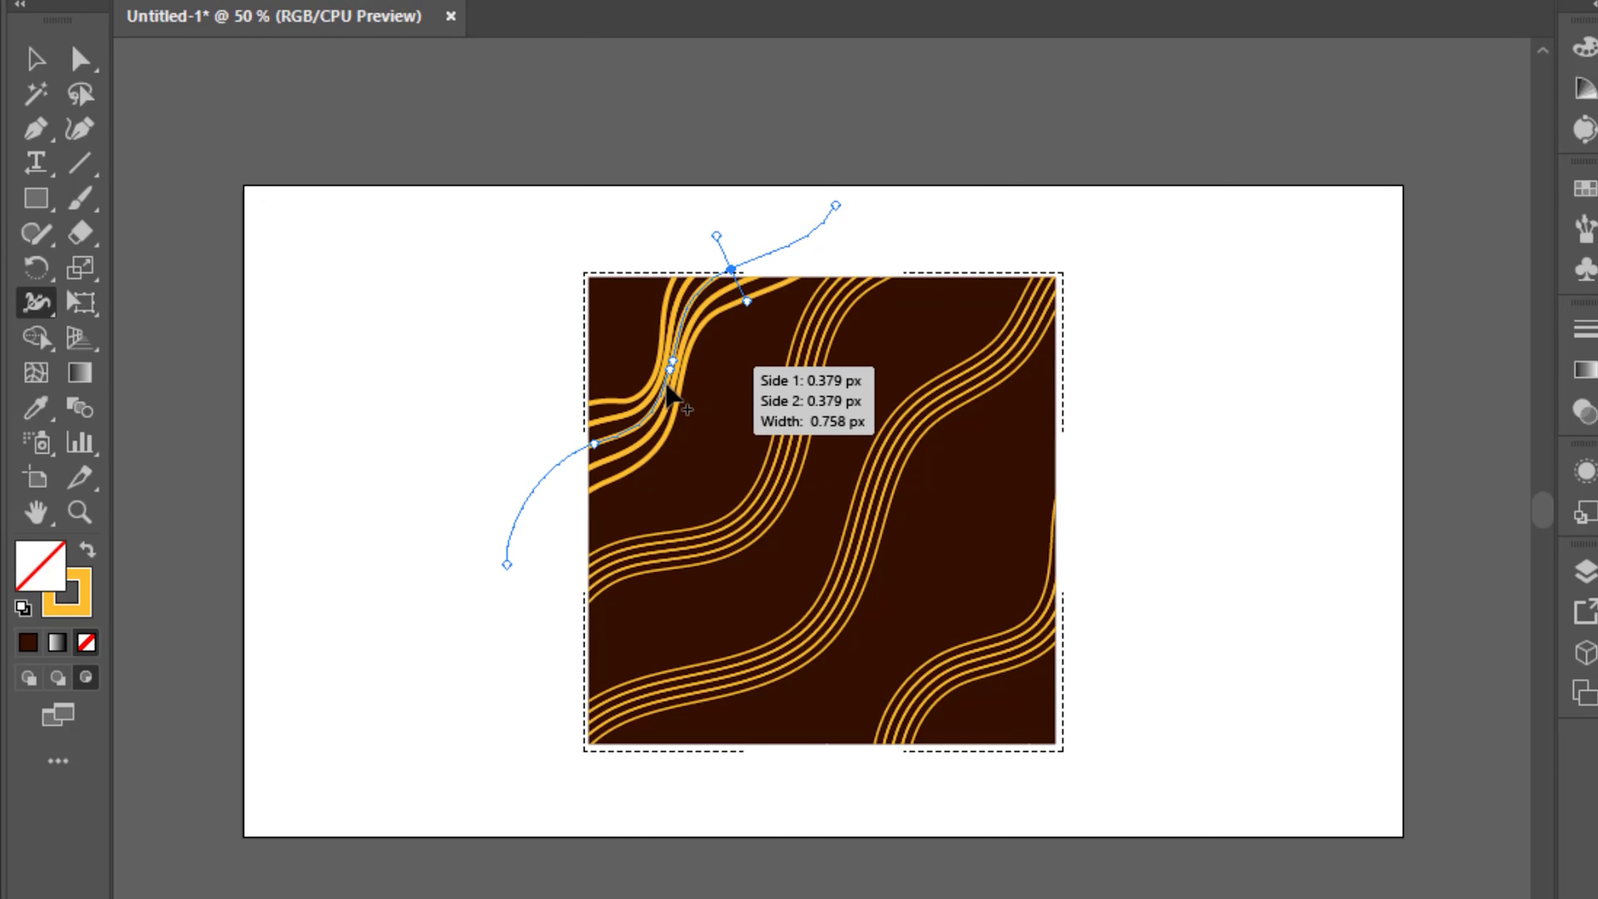
mouse_move(682, 367)
left_mouse_down()
mouse_move(702, 385)
mouse_move(675, 382)
mouse_move(693, 378)
left_mouse_up()
key("ctrl+z")
Step: Widen the second wavy stroke to about 1.9 px in its middle and taper it toward the square's top and left edges
left_click_drag(811, 446, 828, 442)
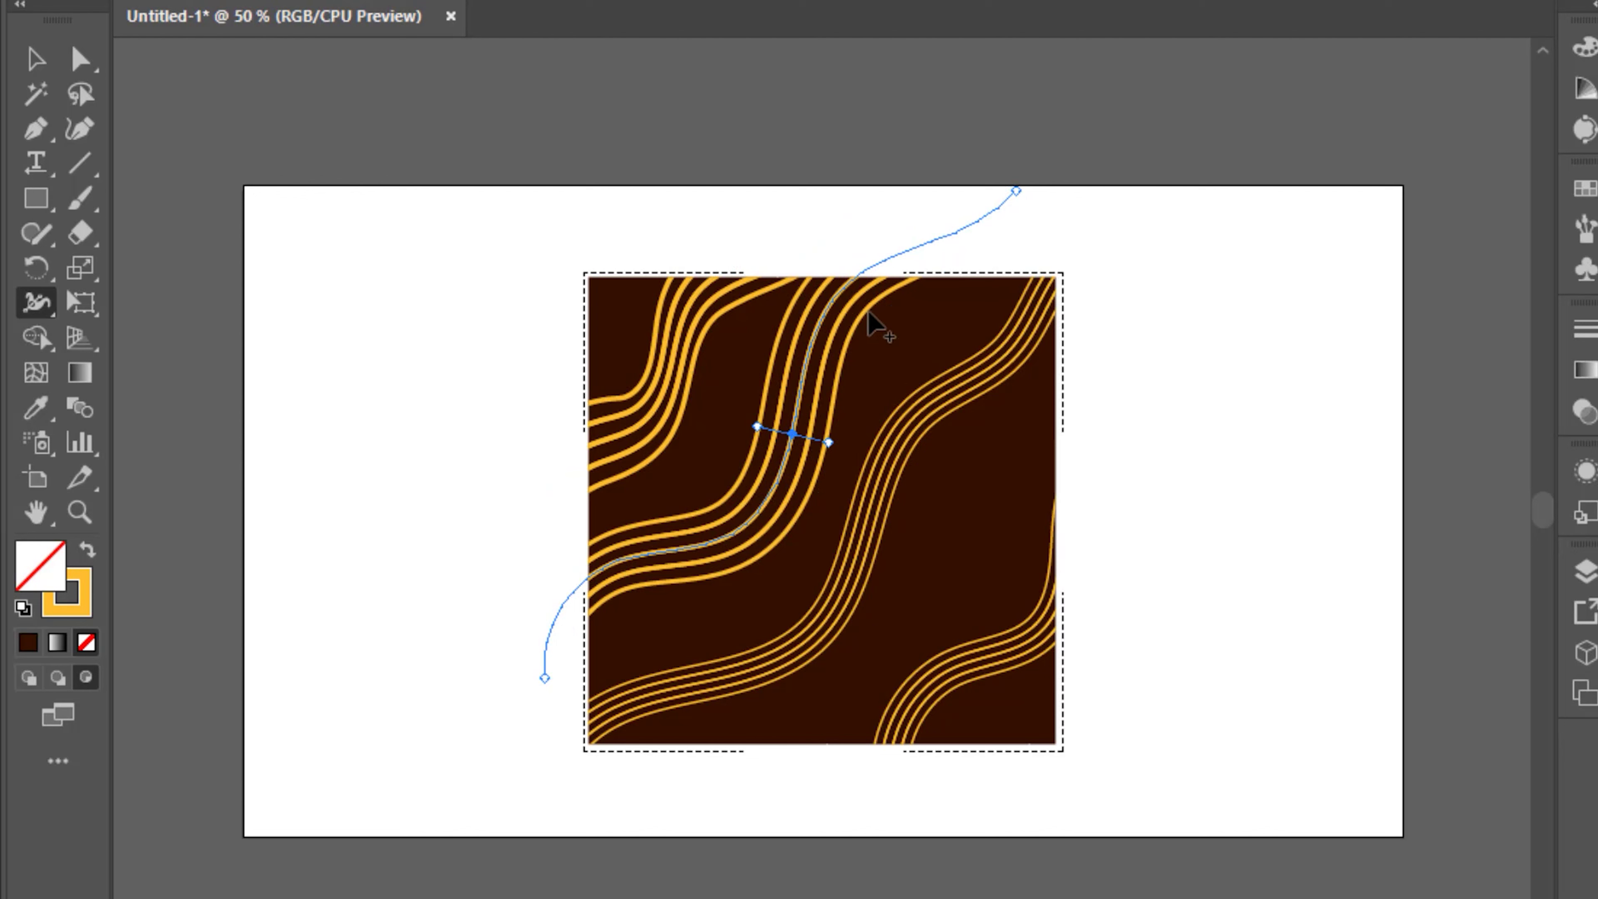
left_click_drag(866, 315, 854, 300)
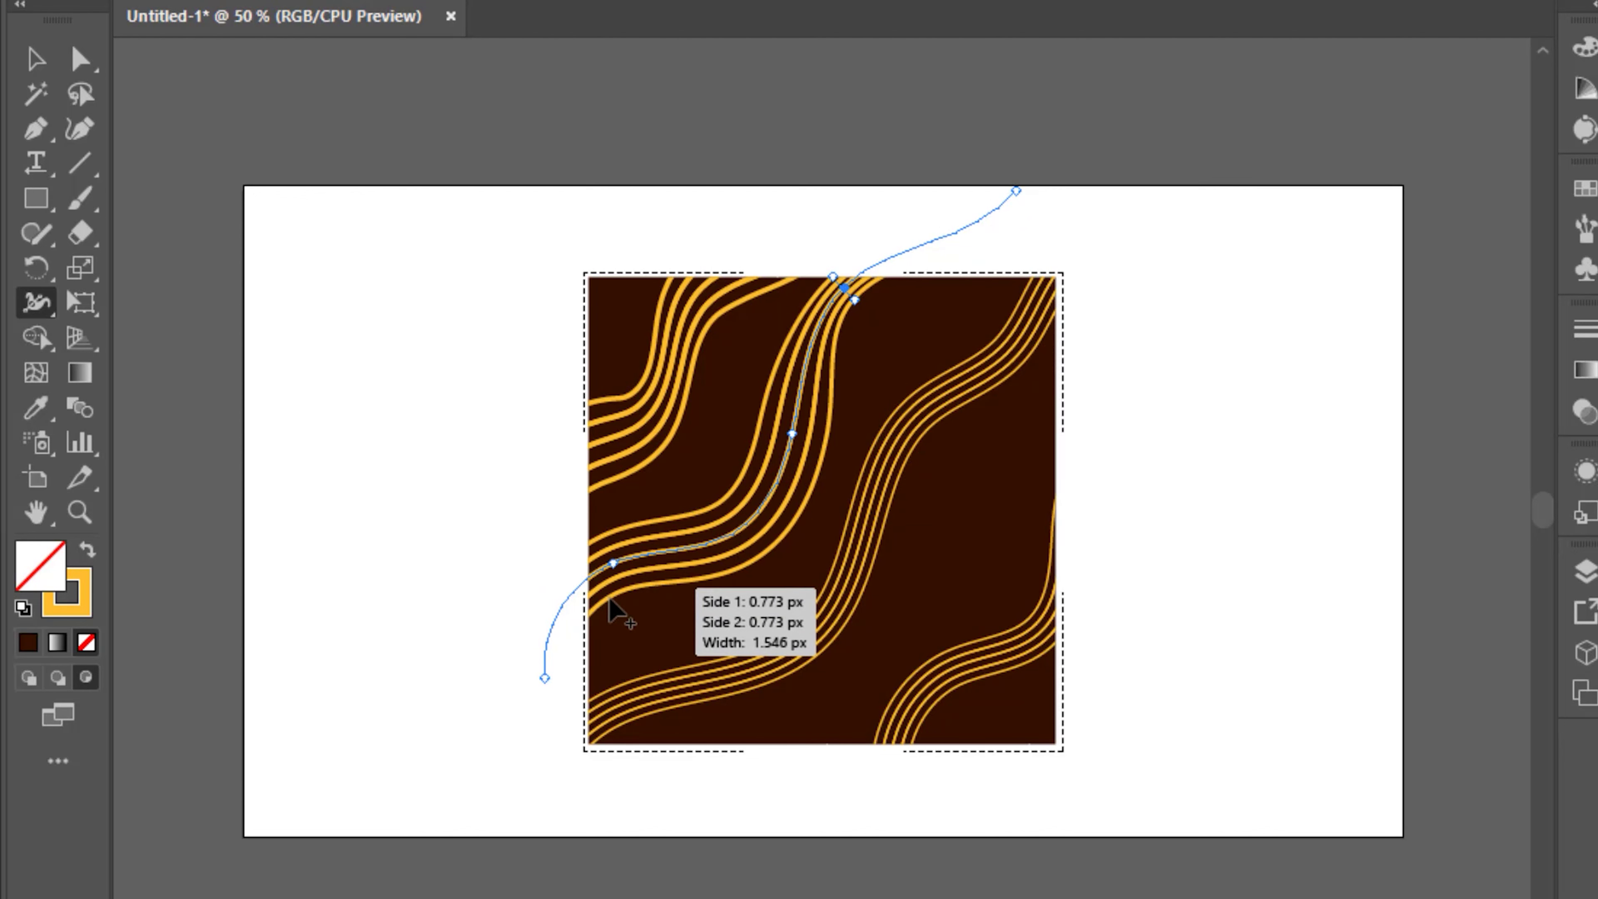
left_click_drag(613, 612, 585, 604)
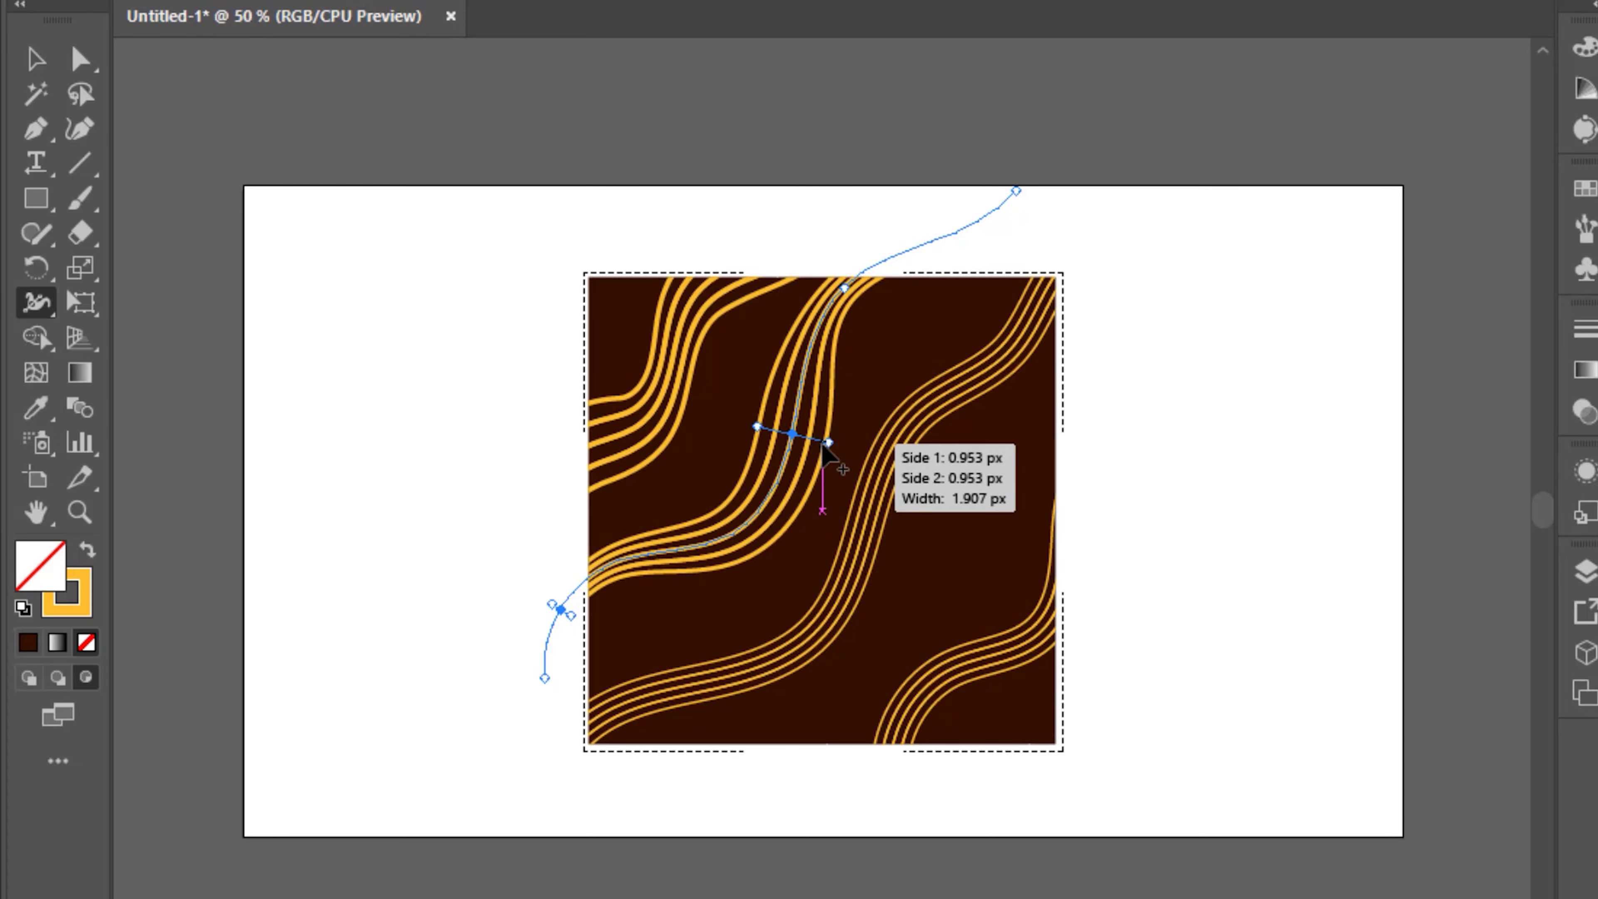
left_click(827, 442)
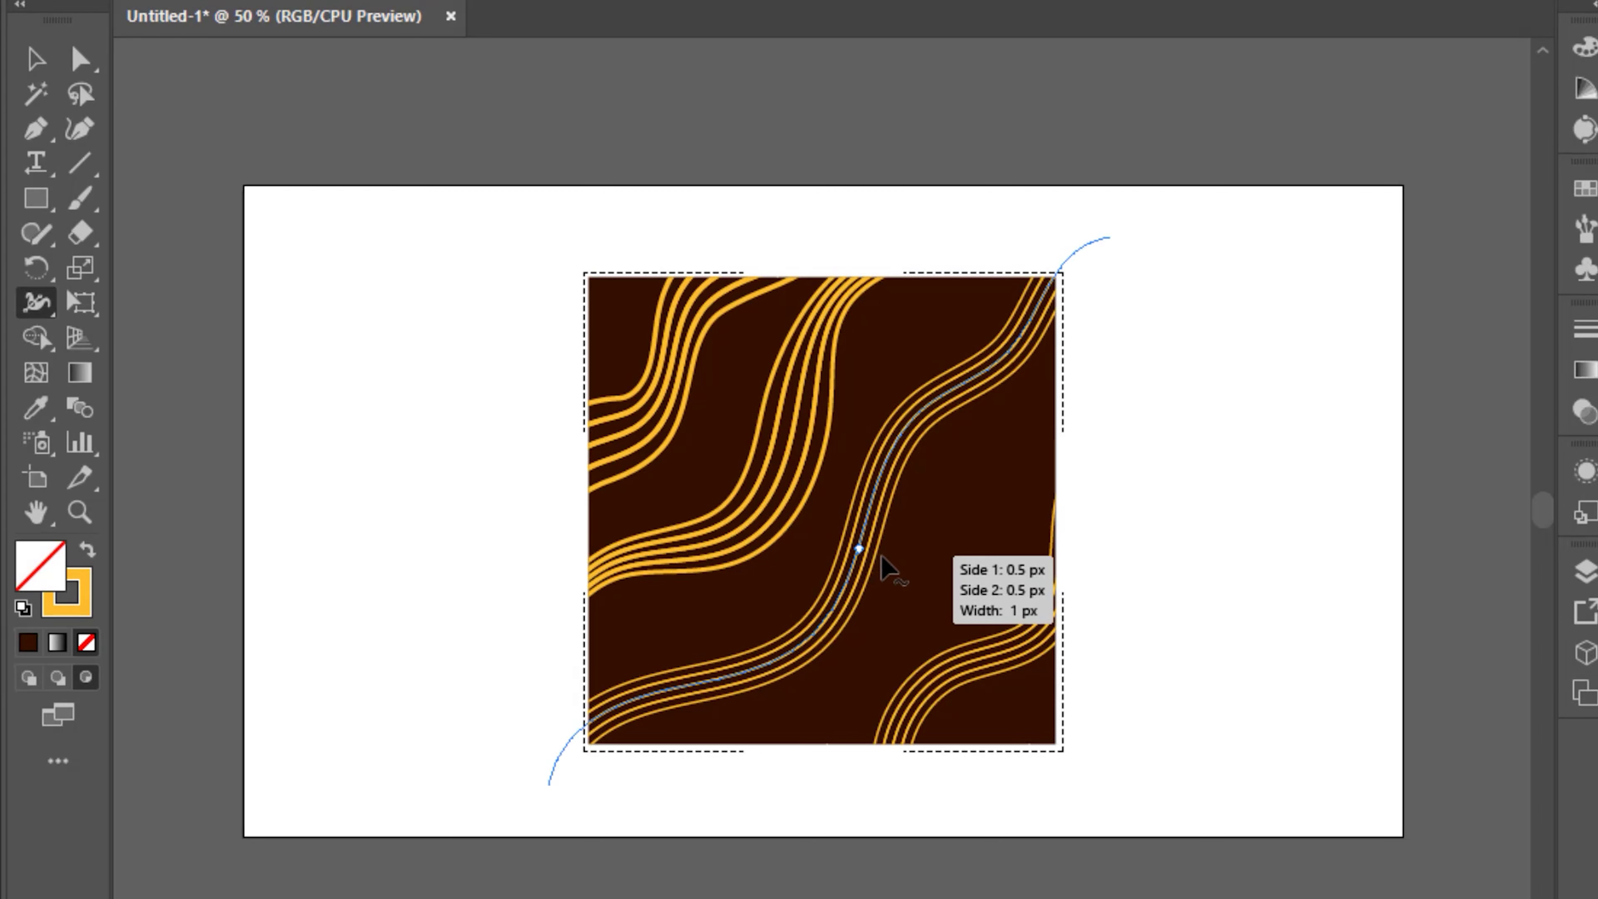
Step: Widen the long third stroke at both ends with a middle of about 1.3 px, and widen the stroke in the lower-right corner
mouse_move(859, 548)
left_mouse_down()
mouse_move(902, 557)
mouse_move(887, 554)
left_mouse_up()
left_click_drag(1040, 356, 1070, 398)
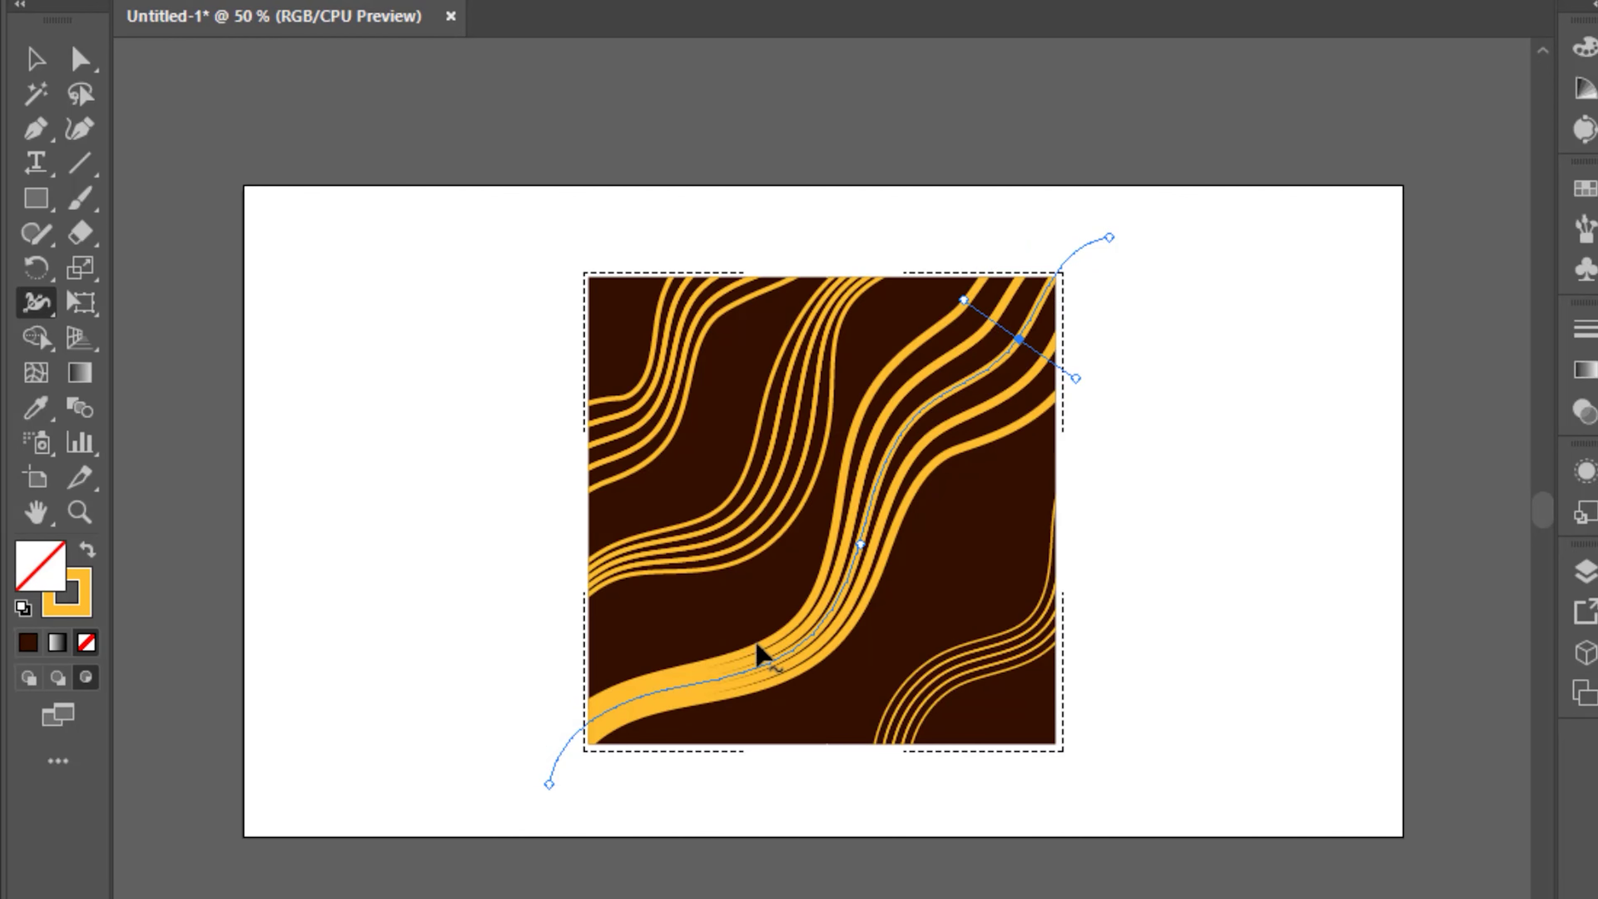
left_click_drag(605, 732, 622, 761)
left_click_drag(888, 554, 885, 552)
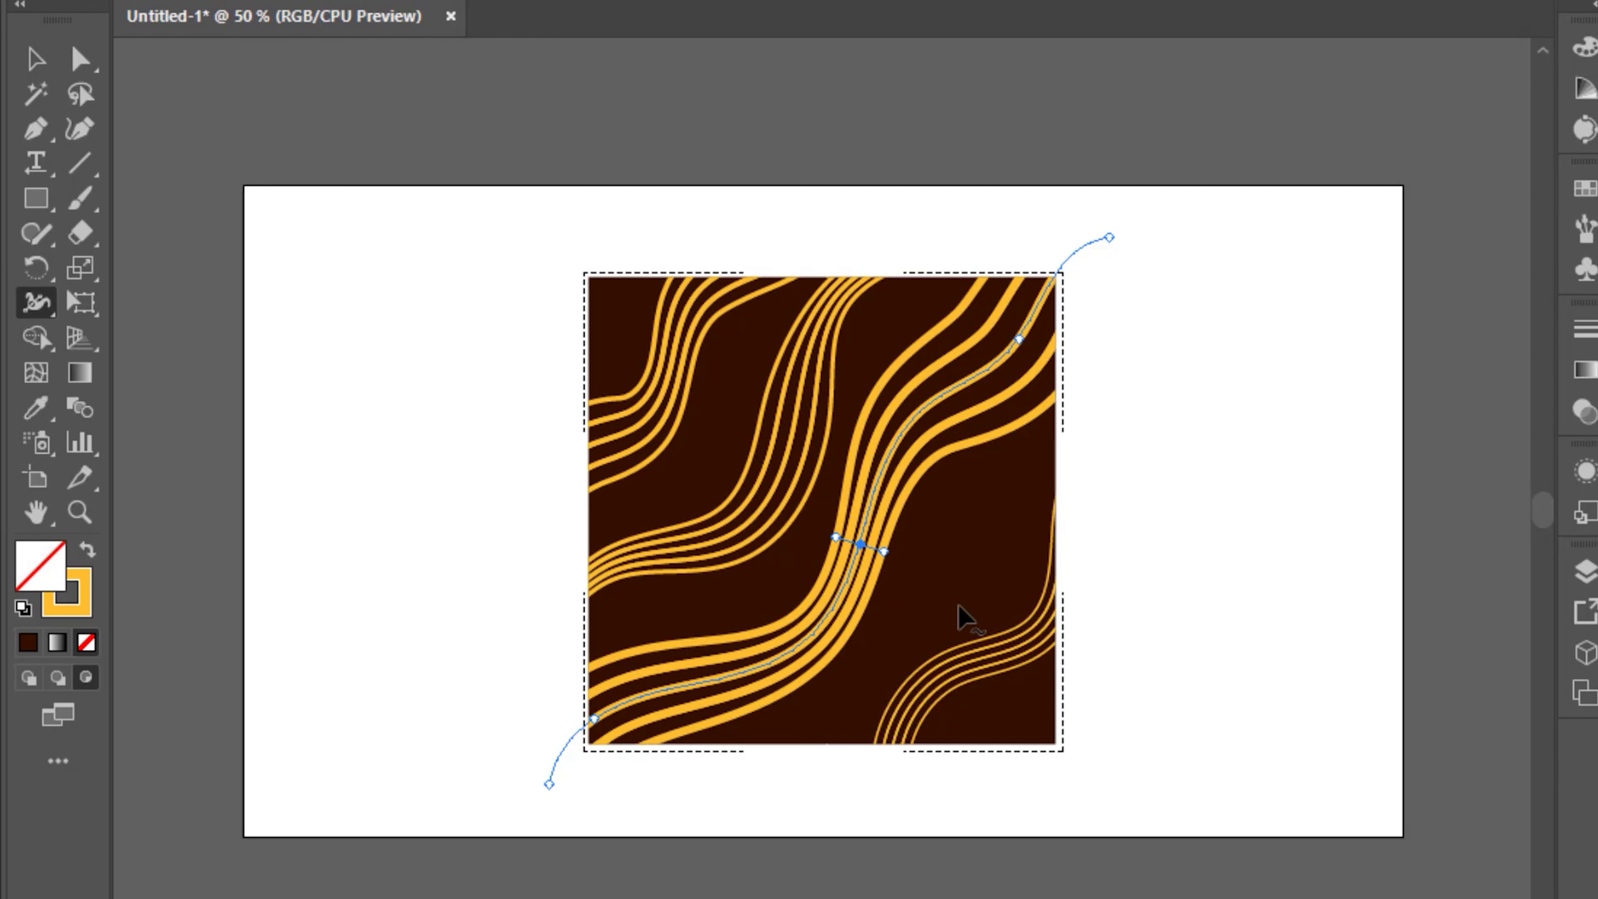
mouse_move(994, 671)
left_mouse_down()
mouse_move(1014, 698)
mouse_move(930, 719)
mouse_move(1005, 722)
mouse_move(1072, 482)
mouse_move(1077, 494)
left_mouse_up()
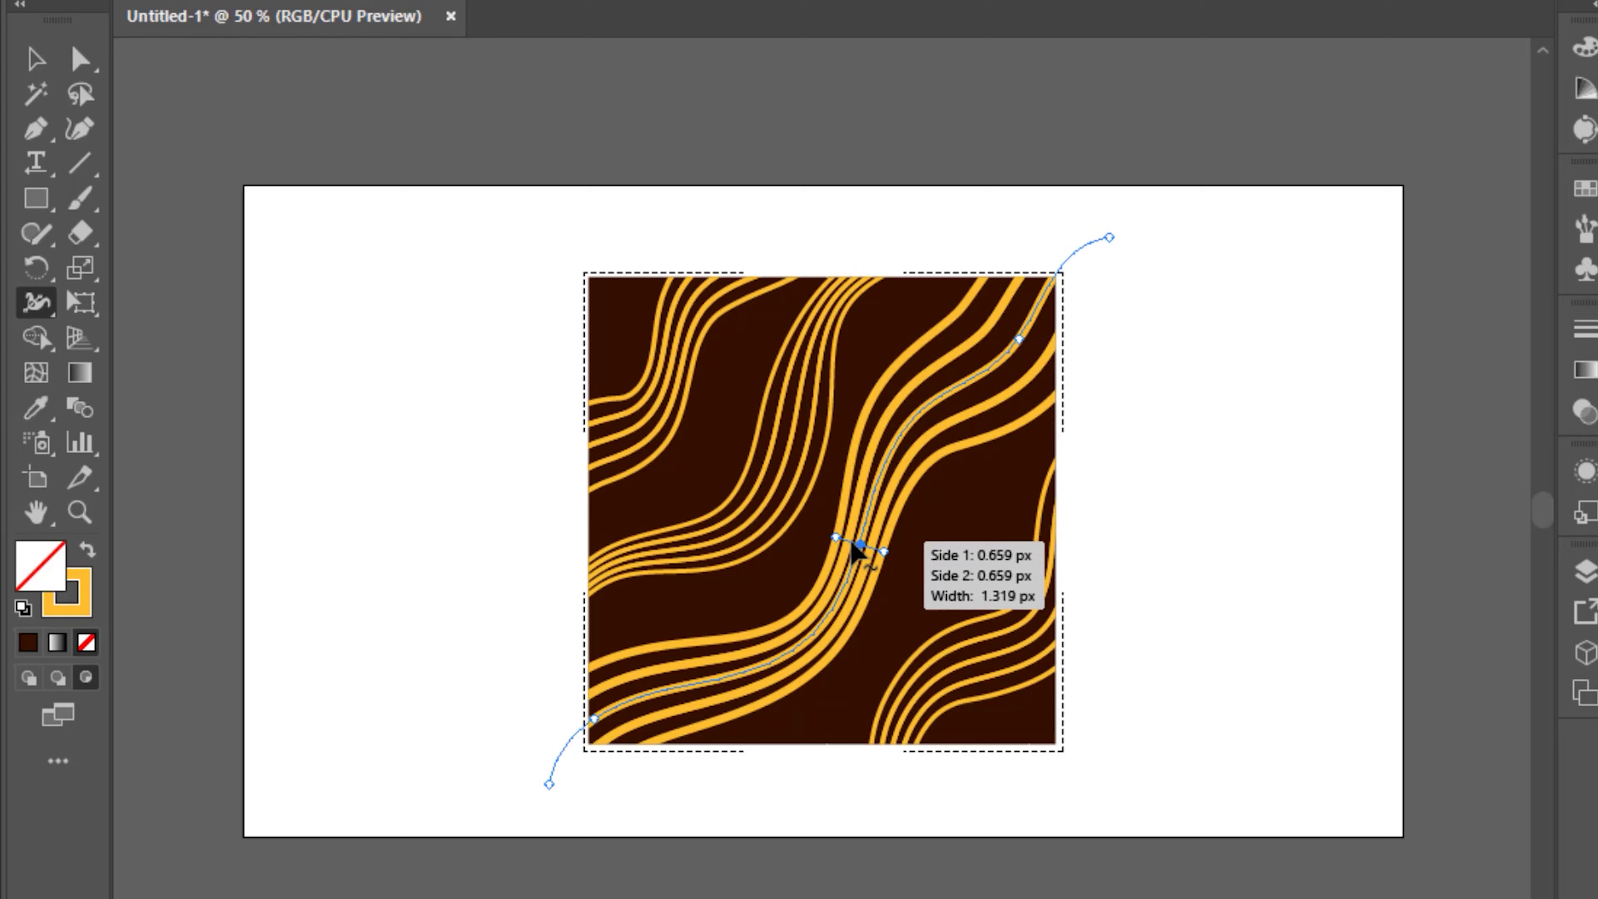
Step: Pinch the third stroke's middle to about 1 px and adjust the width at the lower bends of the first two strokes
left_click_drag(839, 542, 871, 557)
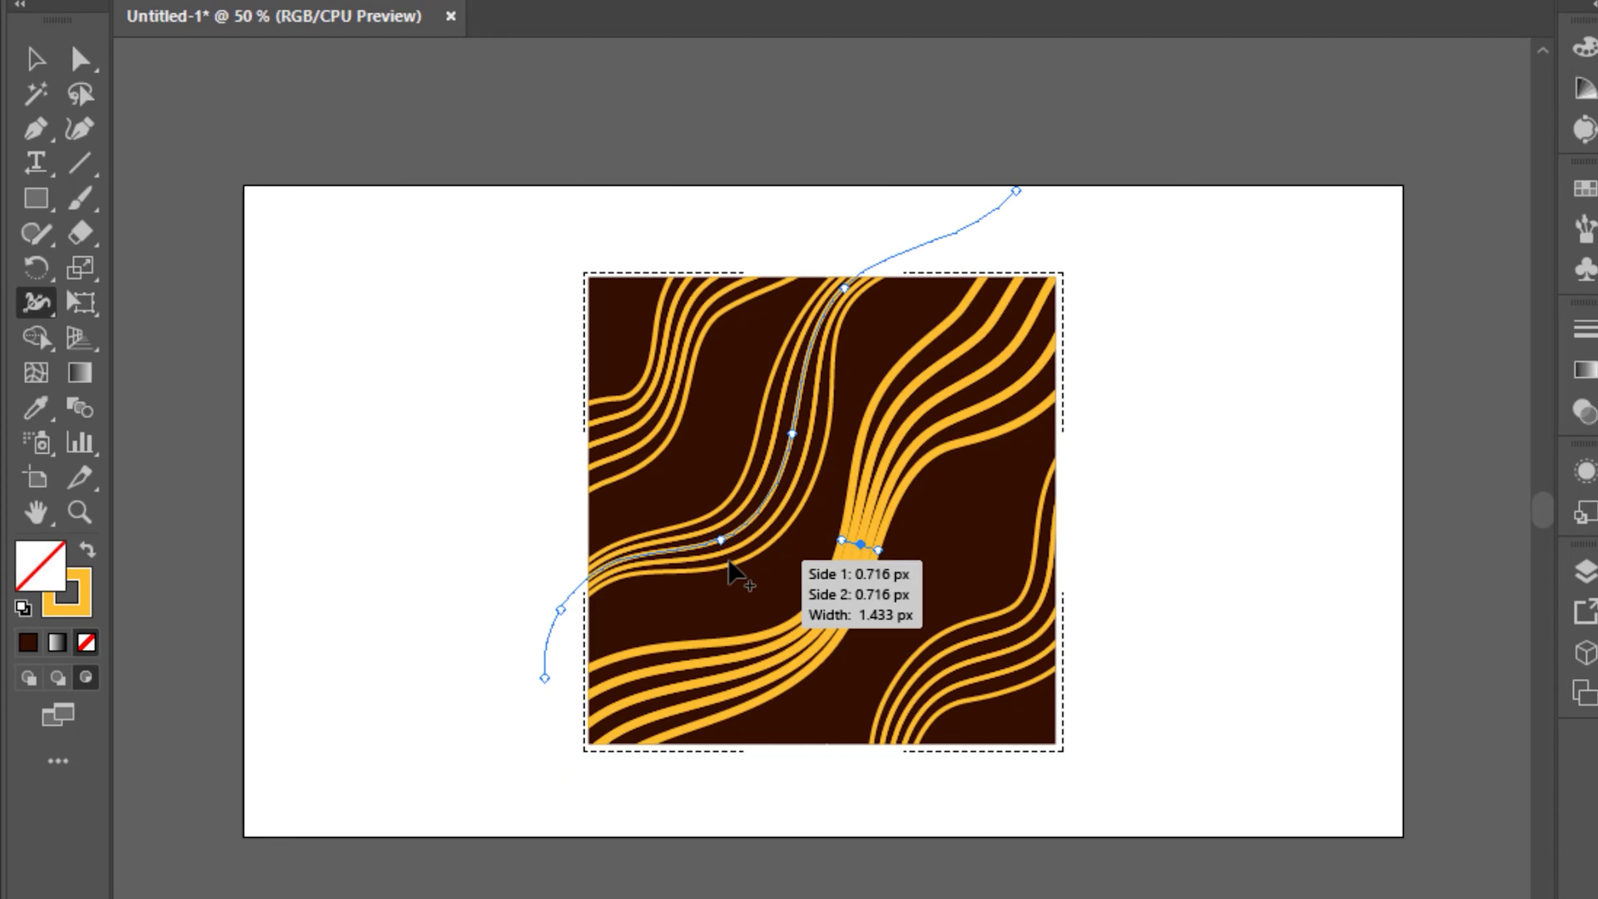
left_click_drag(728, 562, 737, 573)
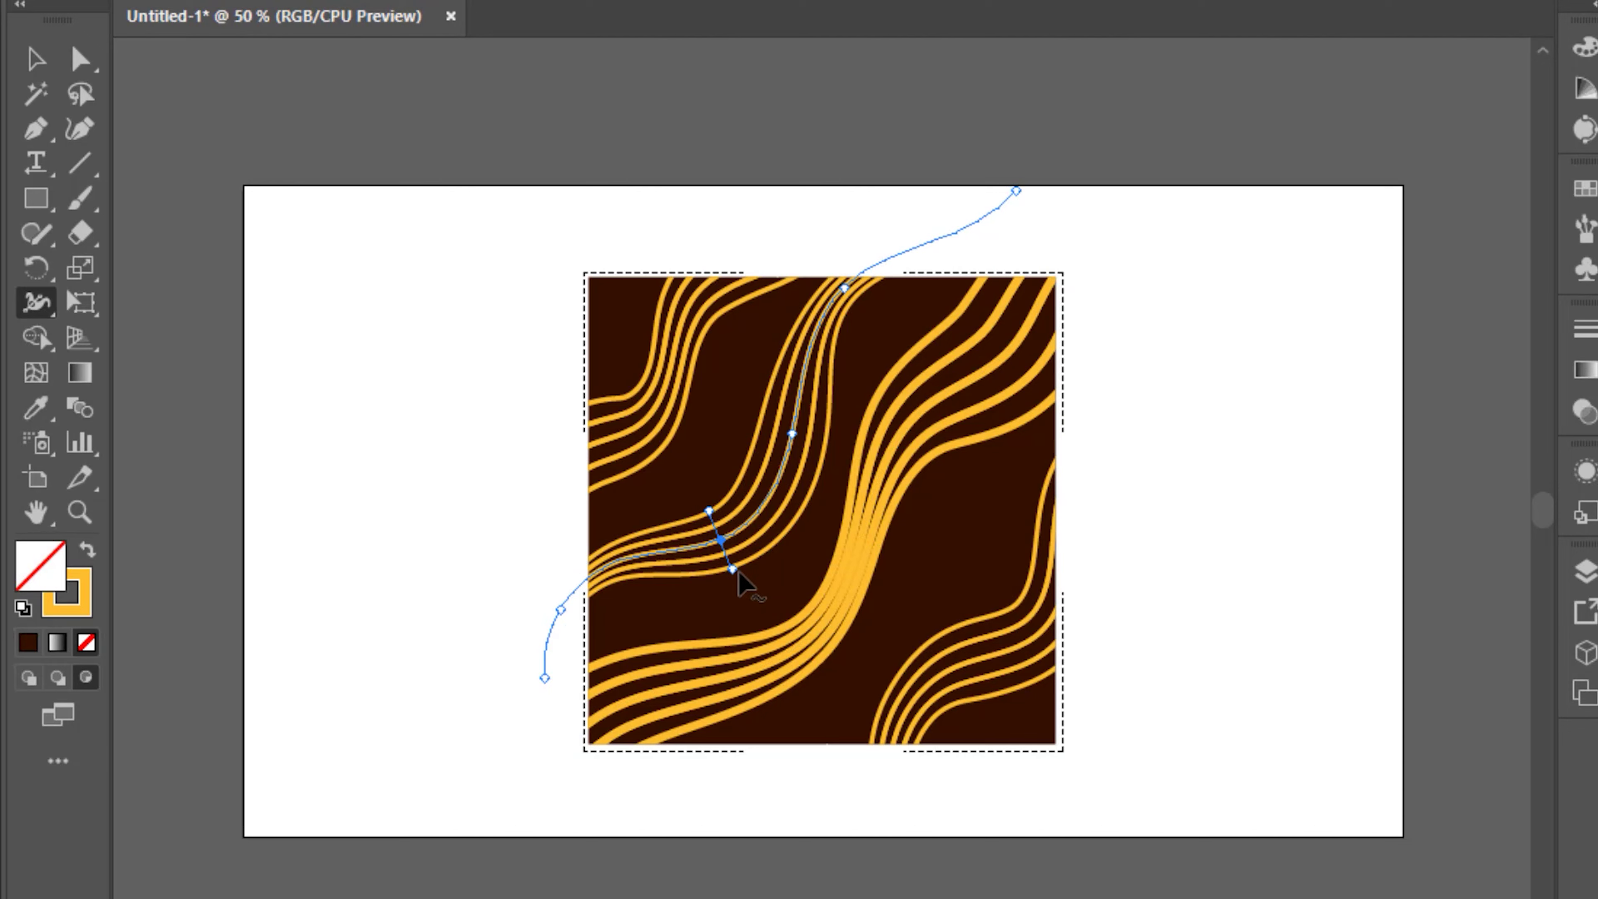
left_click_drag(686, 430, 689, 419)
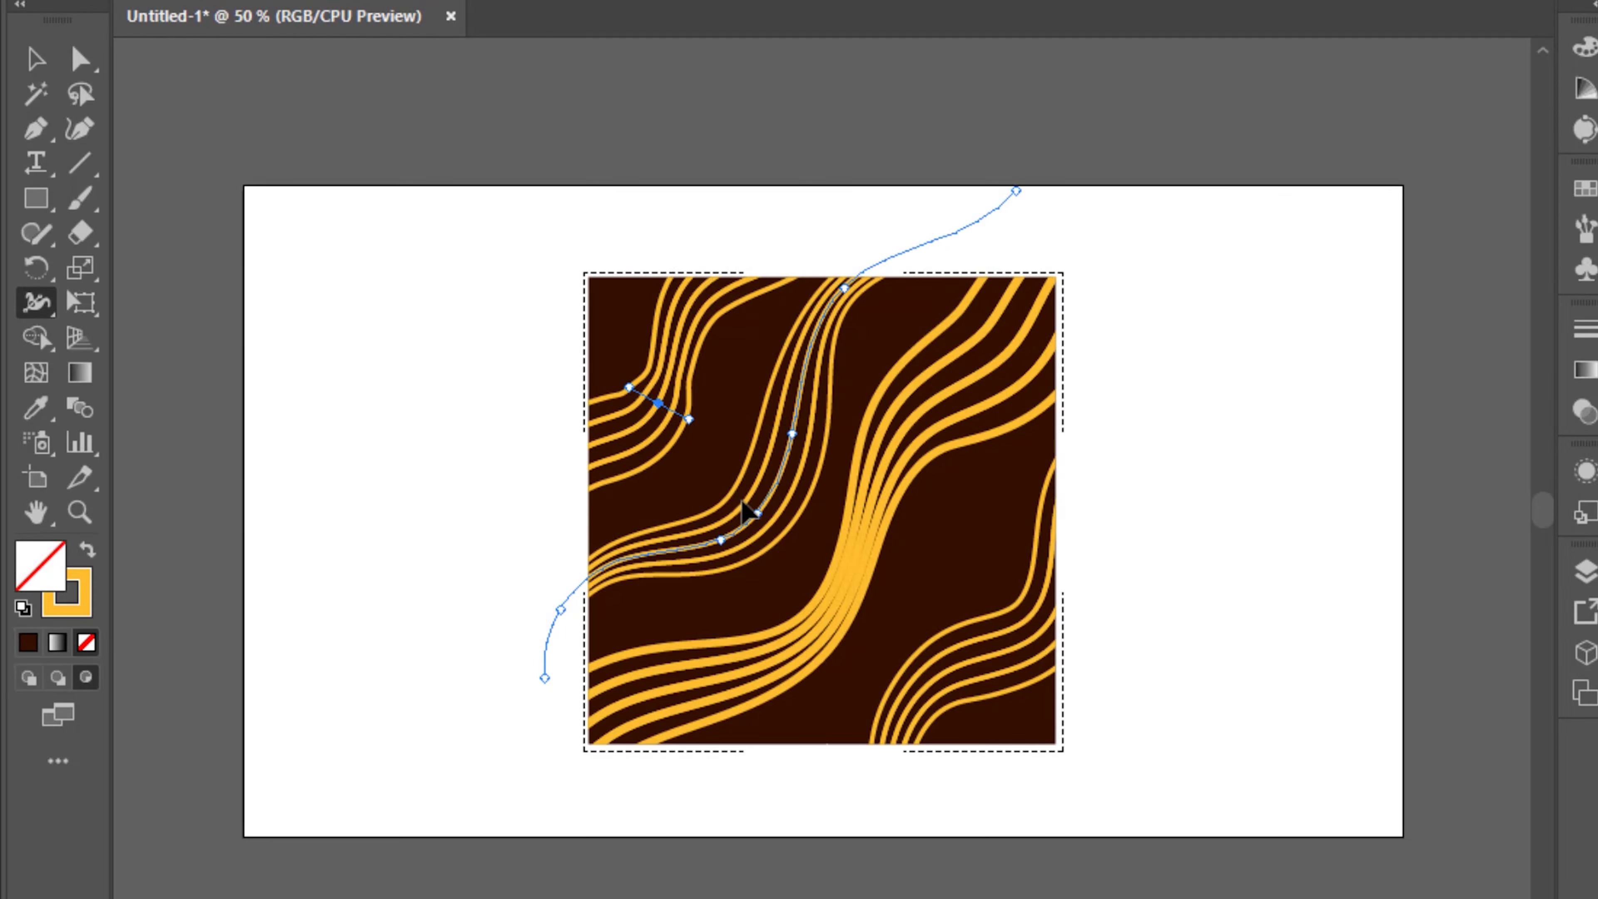
left_click(39, 60)
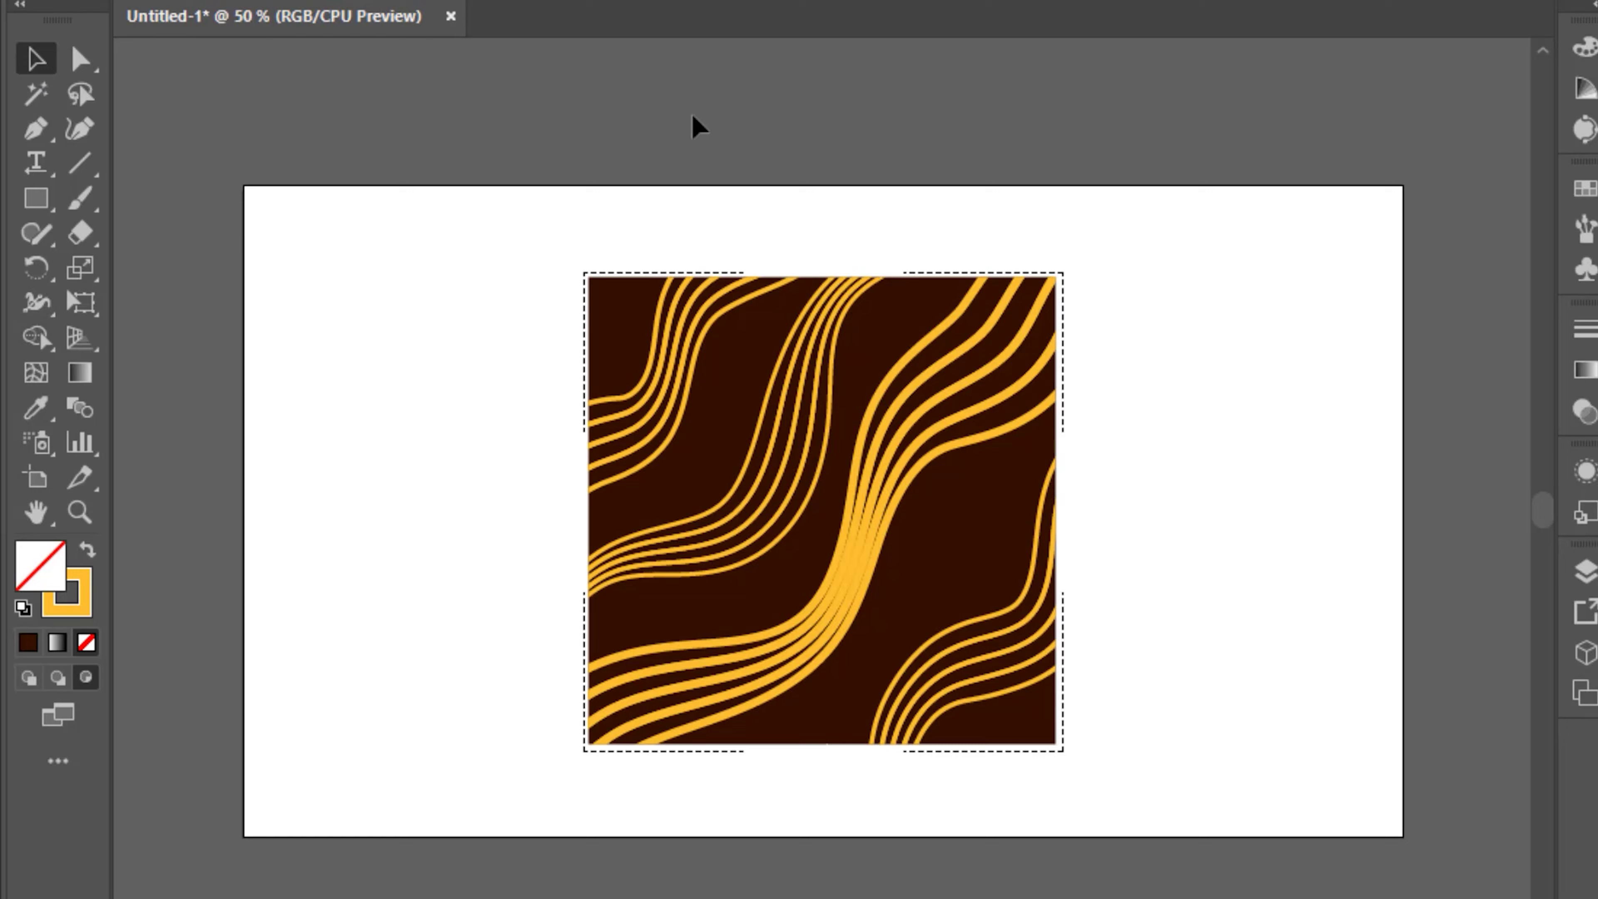
Step: Widen the third stroke's pinched middle again and reduce its upper-right end to a width of about 2.9 px
left_click(36, 303)
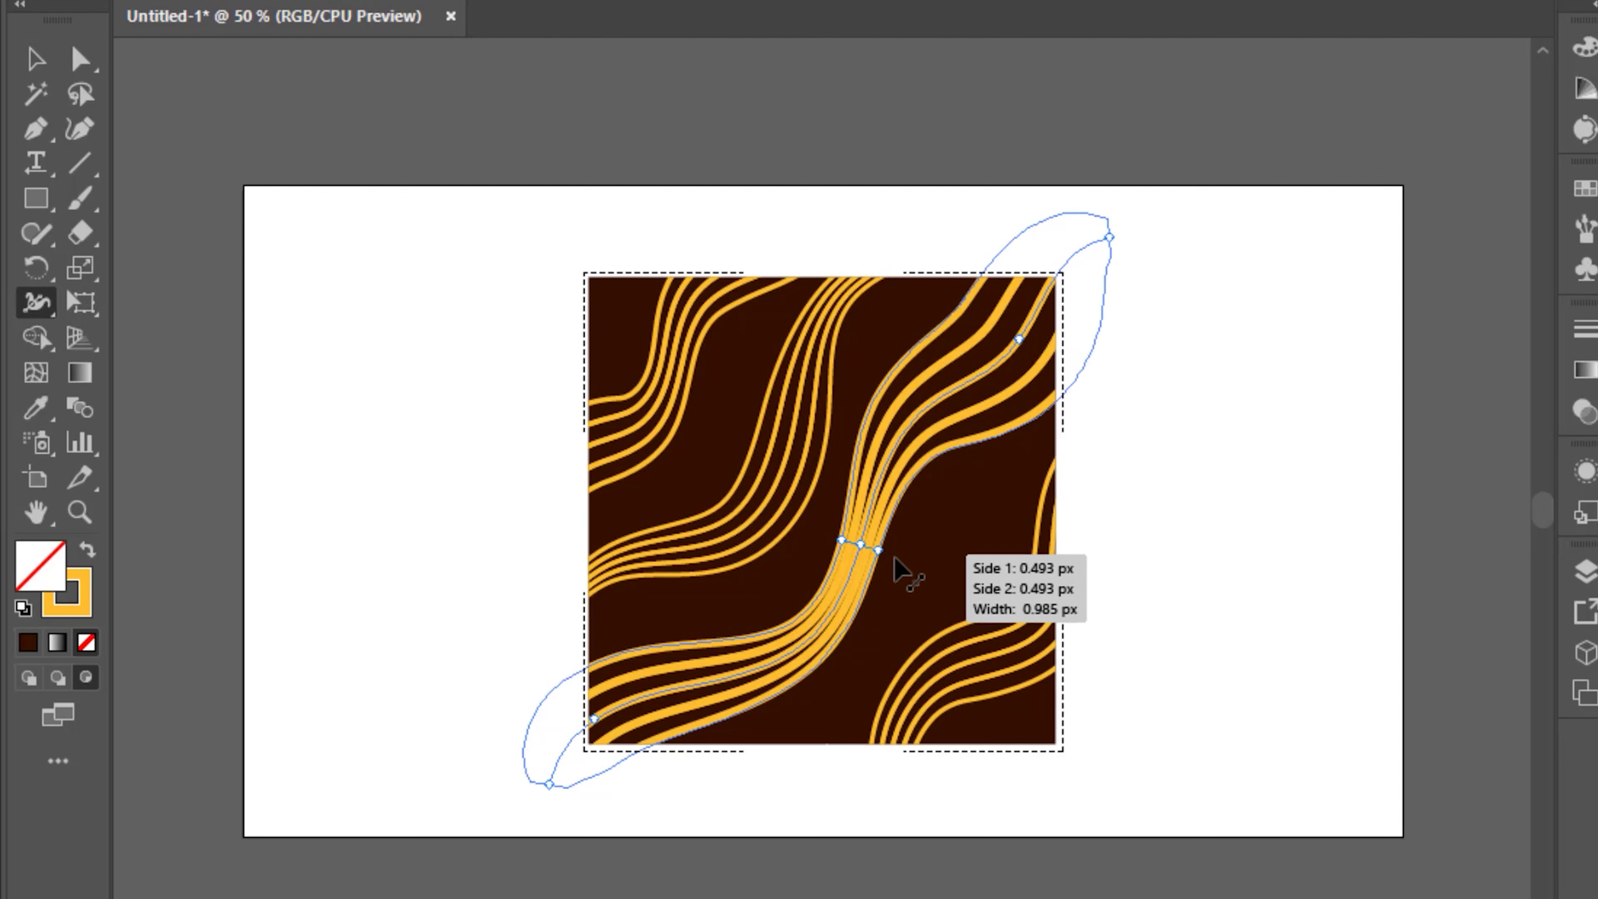
left_click_drag(878, 550, 887, 558)
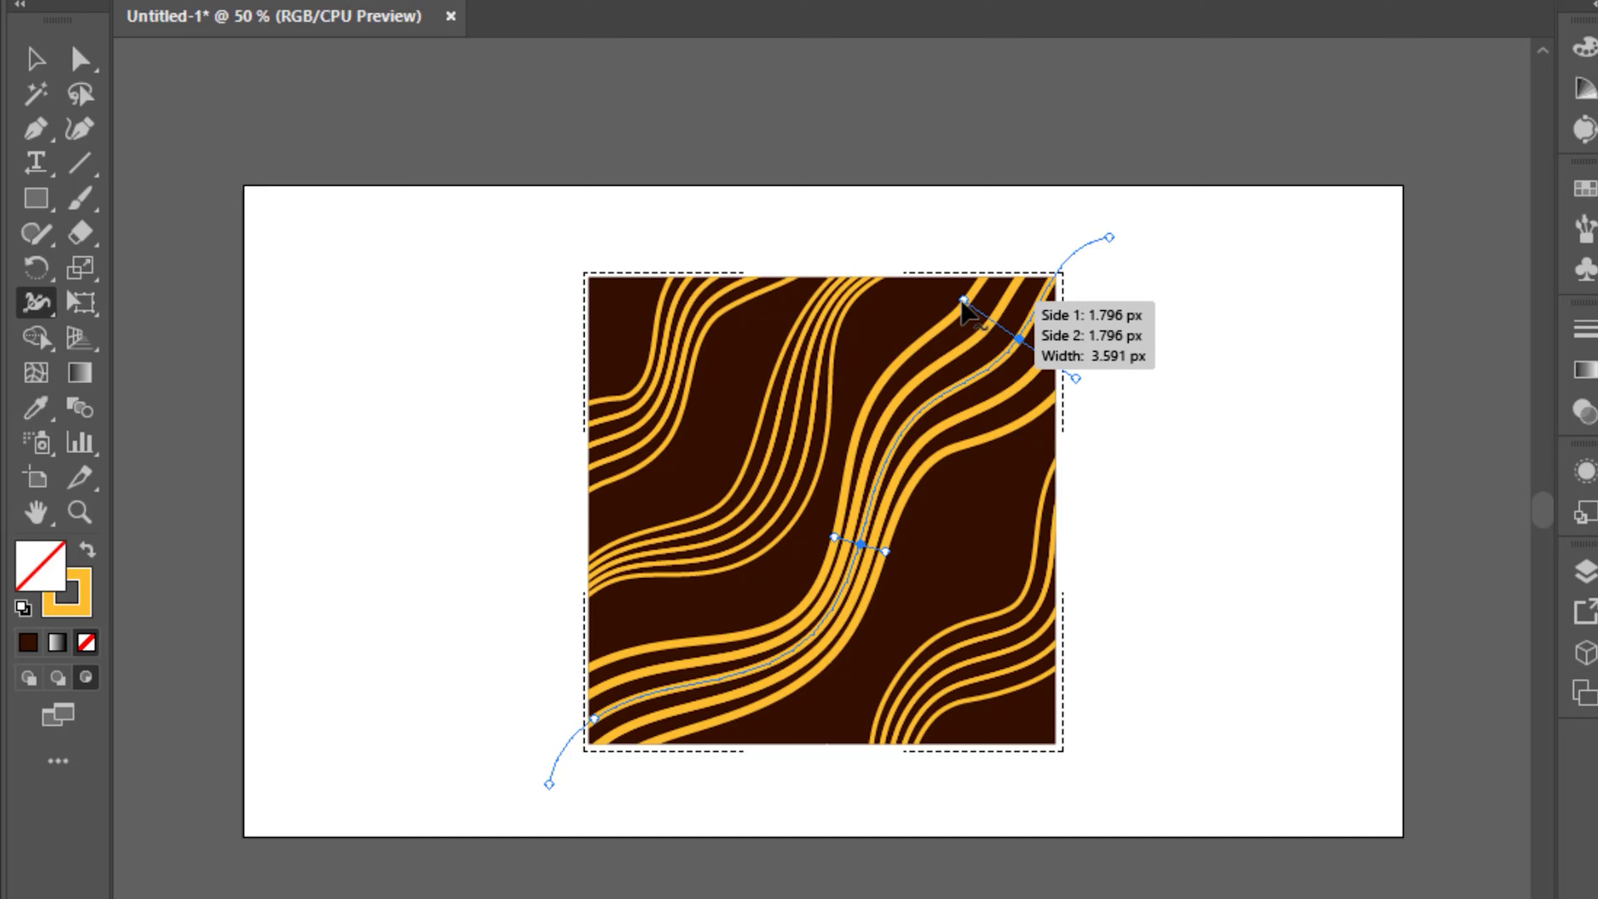
left_click(975, 308)
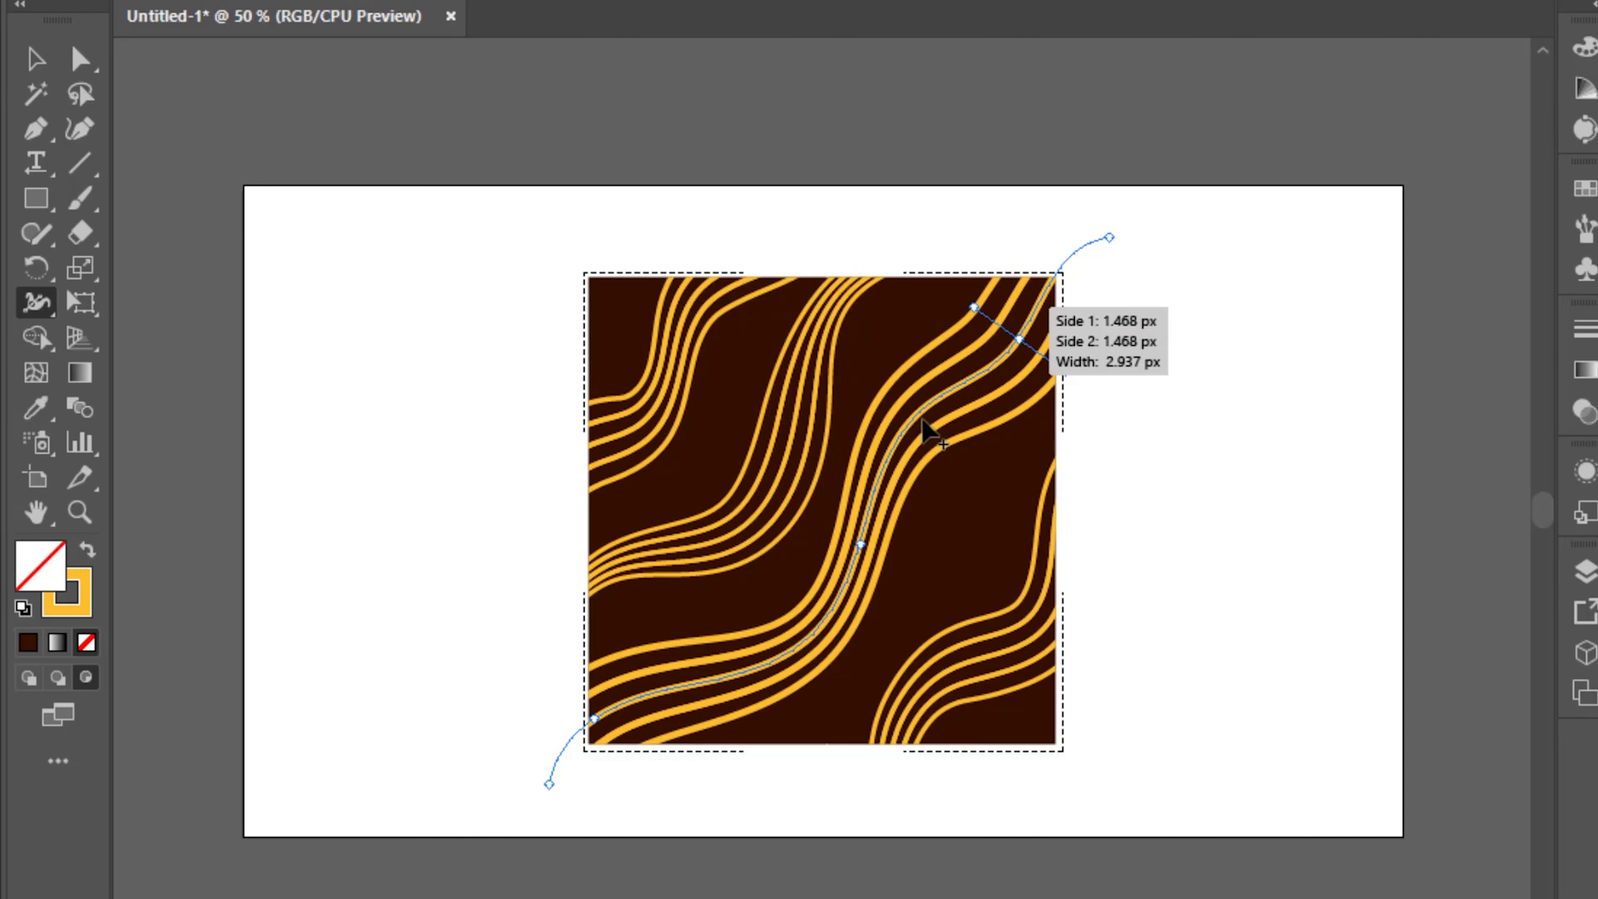
left_click(36, 59)
left_click(979, 86)
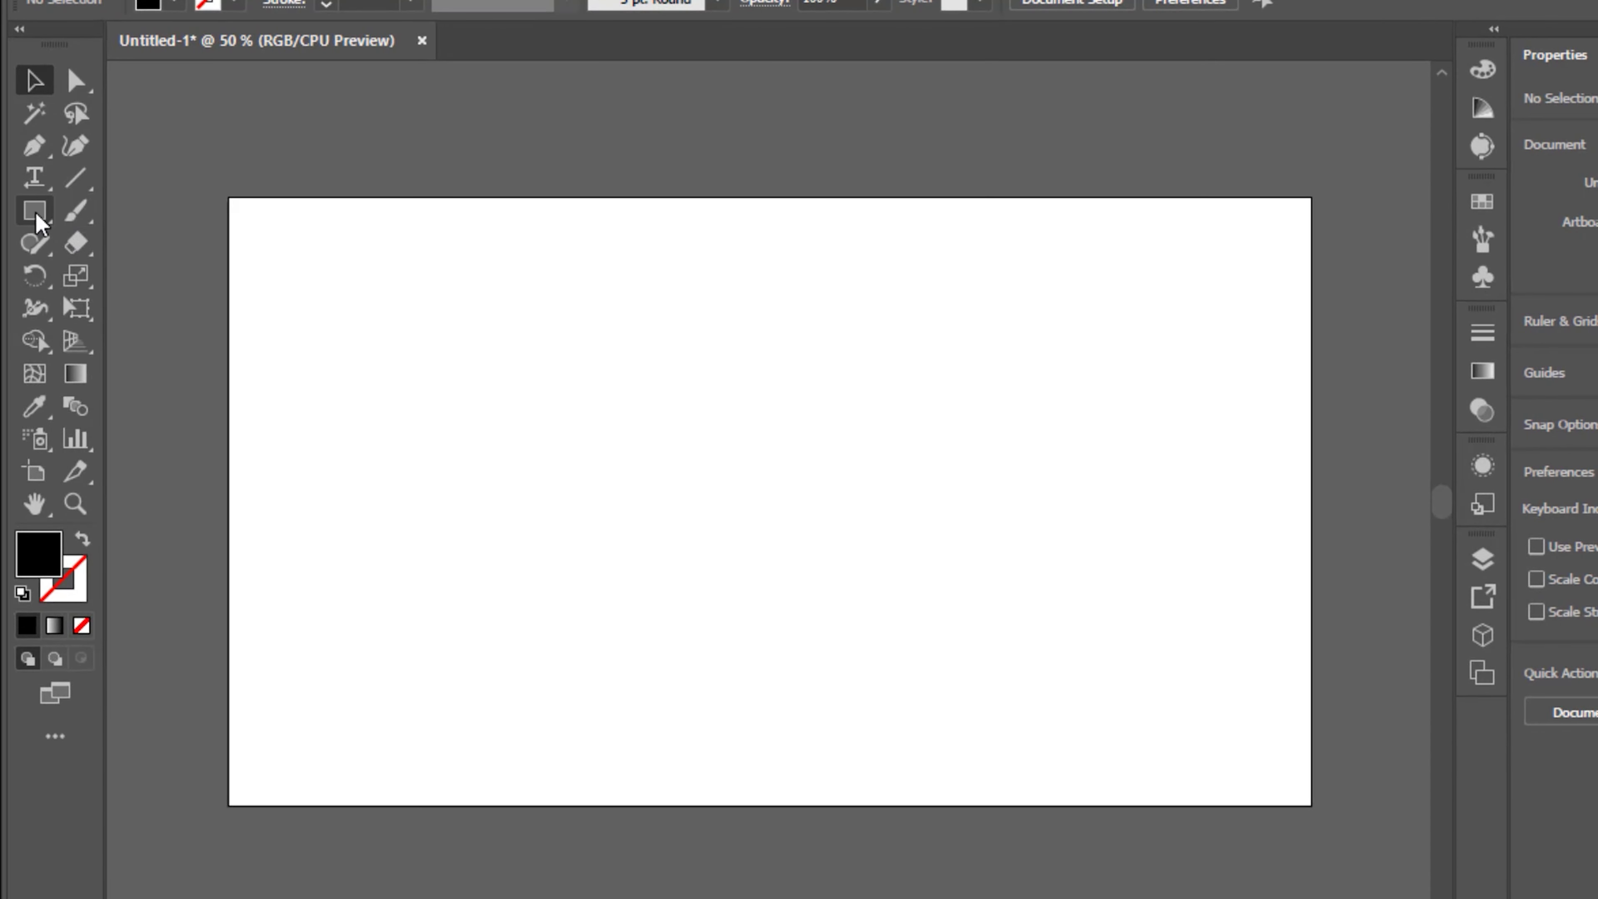
Step: Create a 550 x 550 px square with the Rectangle tool on the blank artboard
left_click(37, 217)
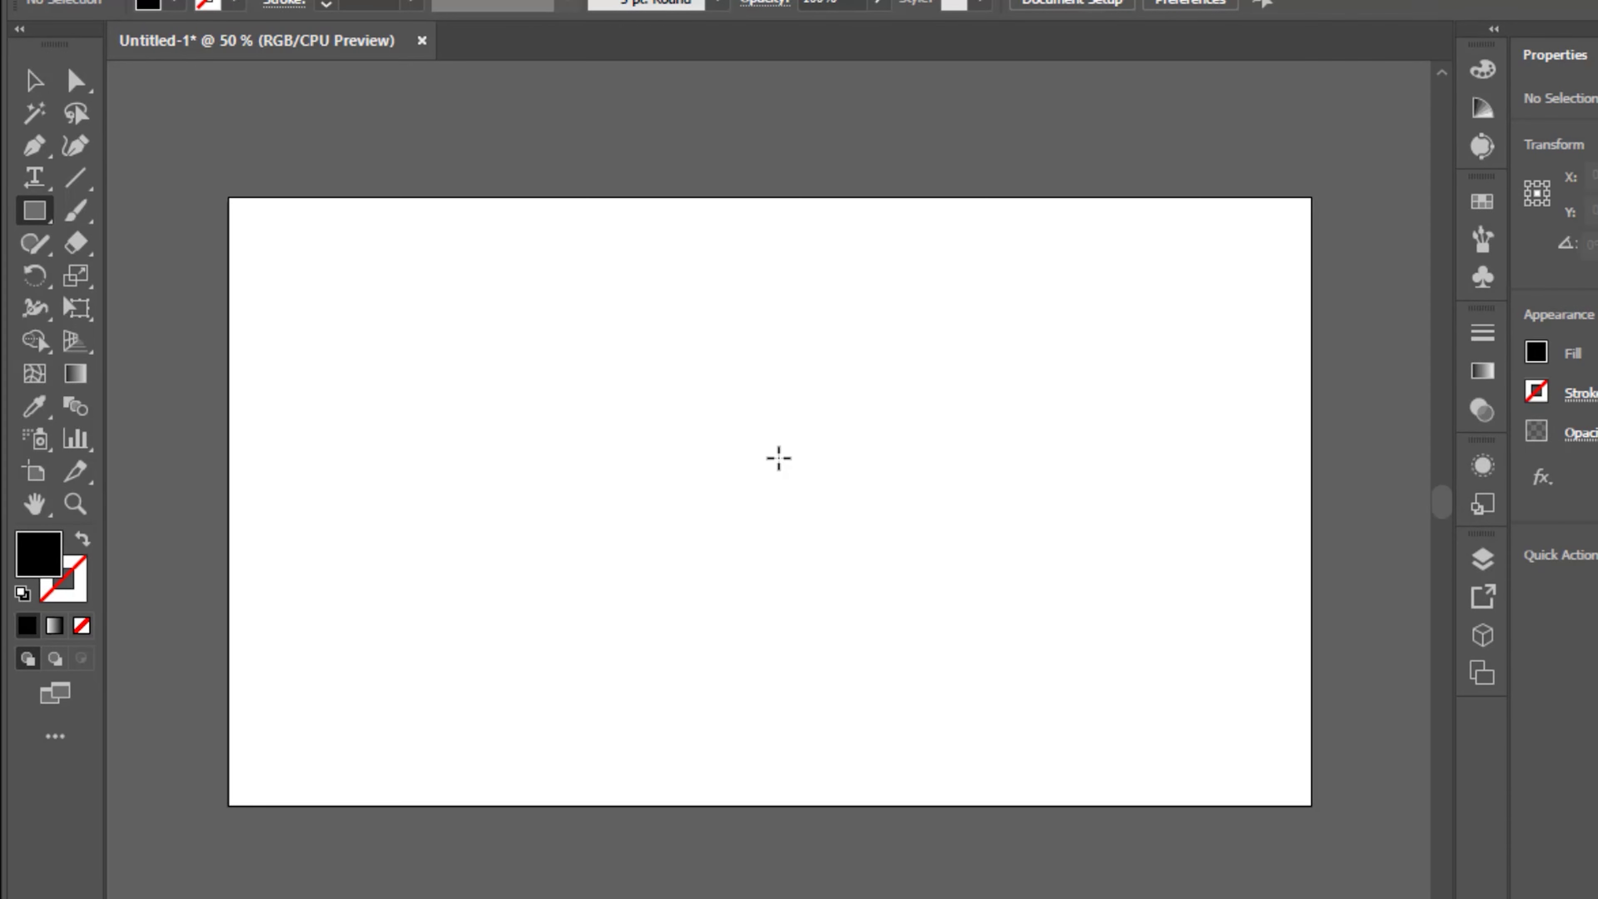
left_click(778, 458)
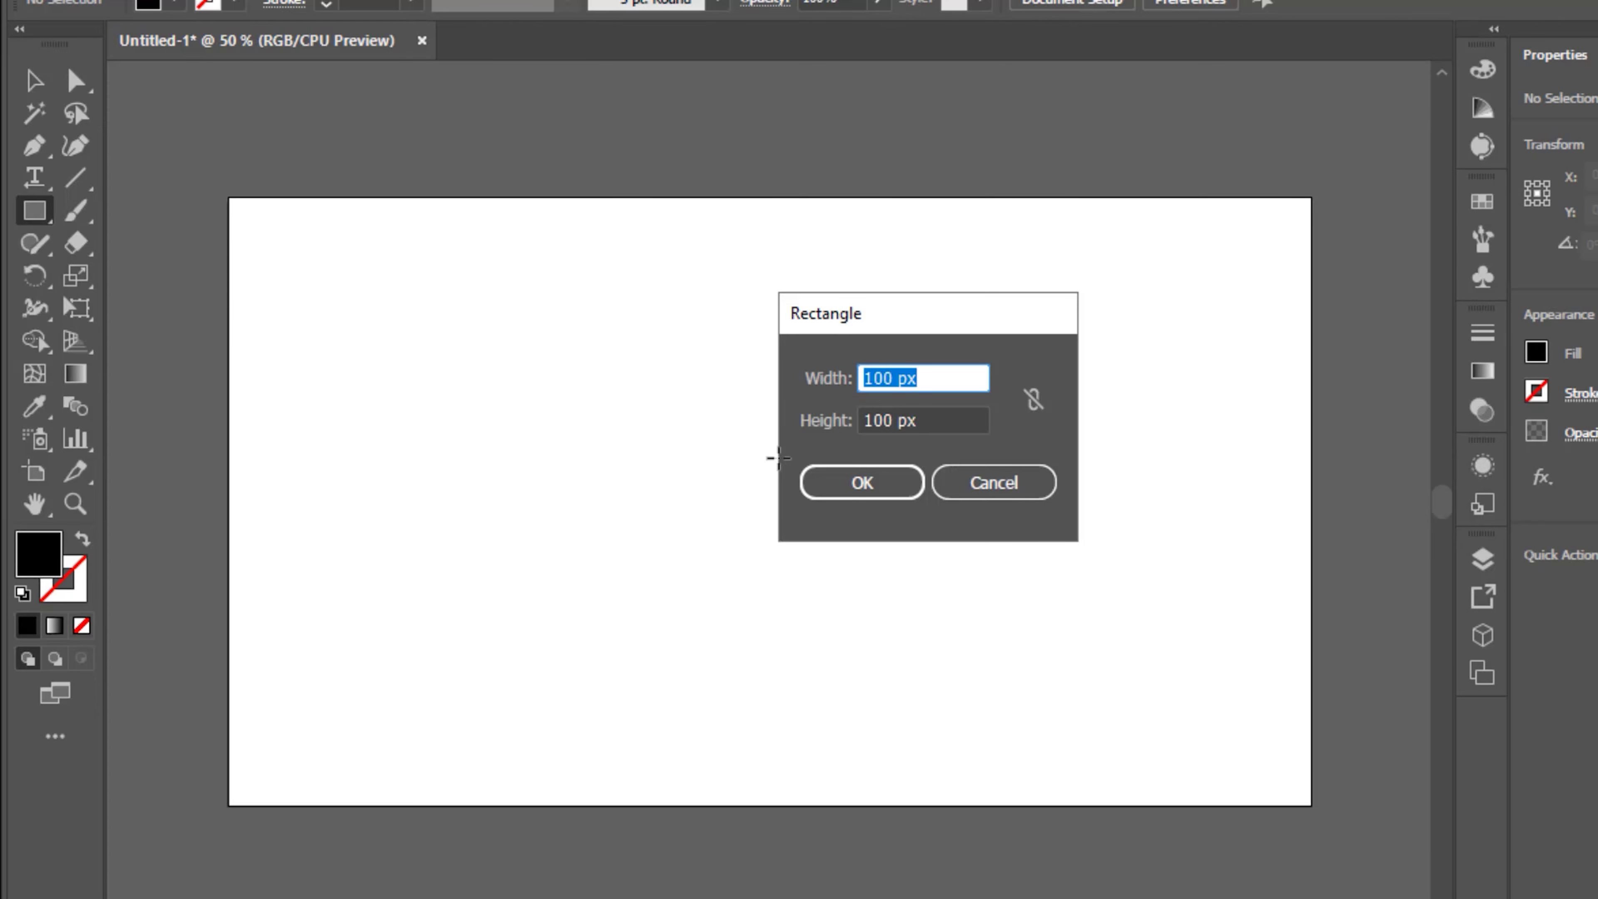
type("550")
key("Tab")
type("5")
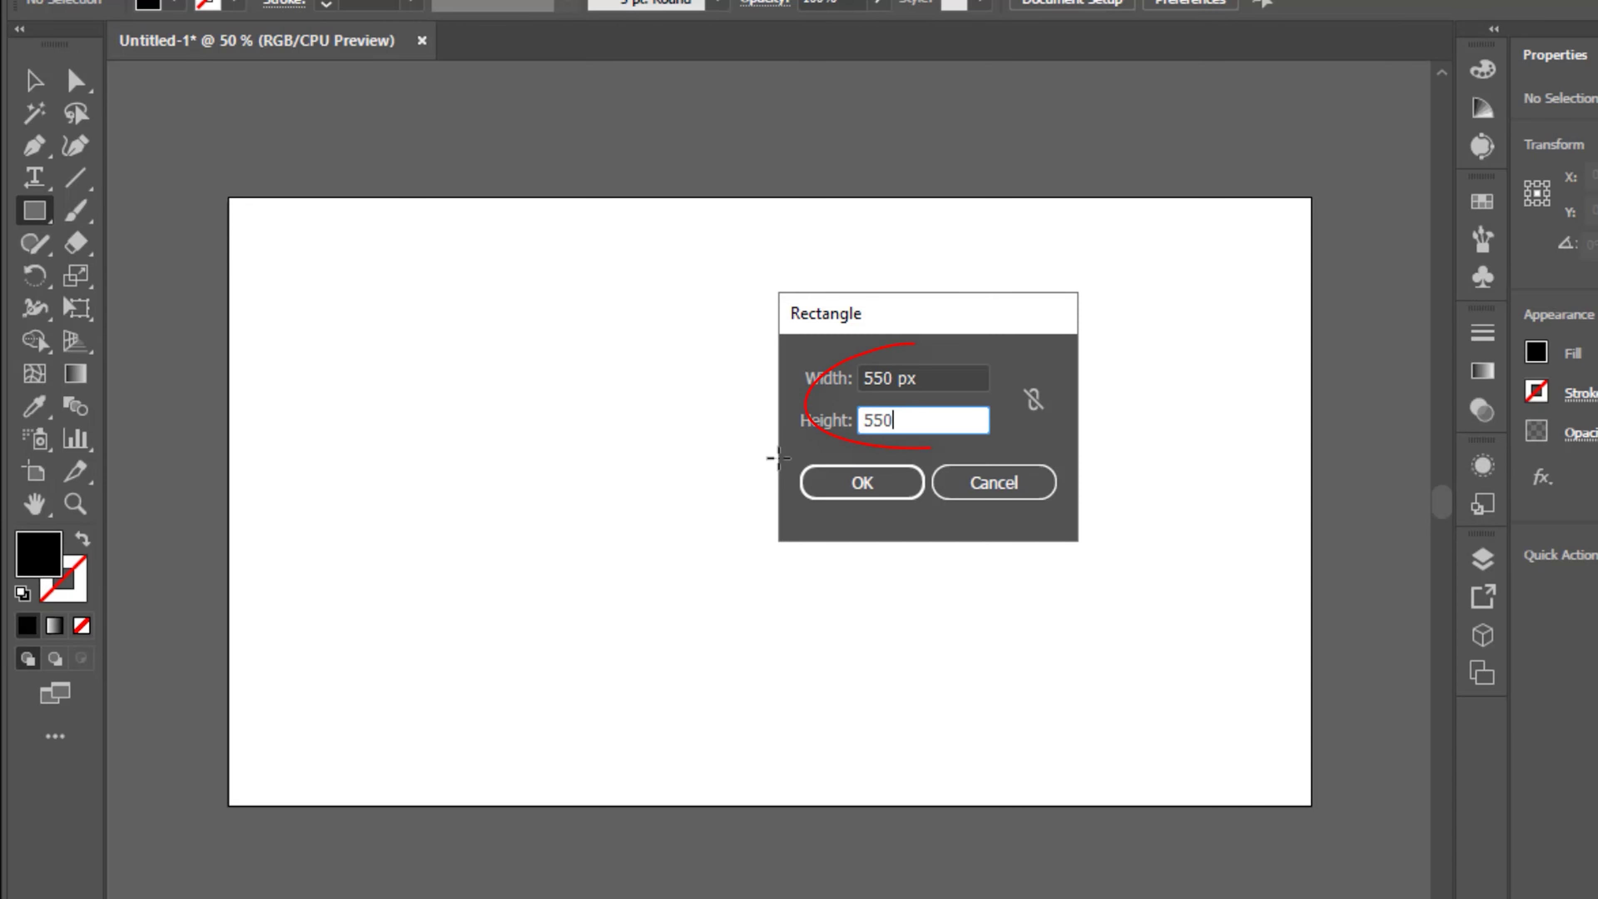
left_click(902, 493)
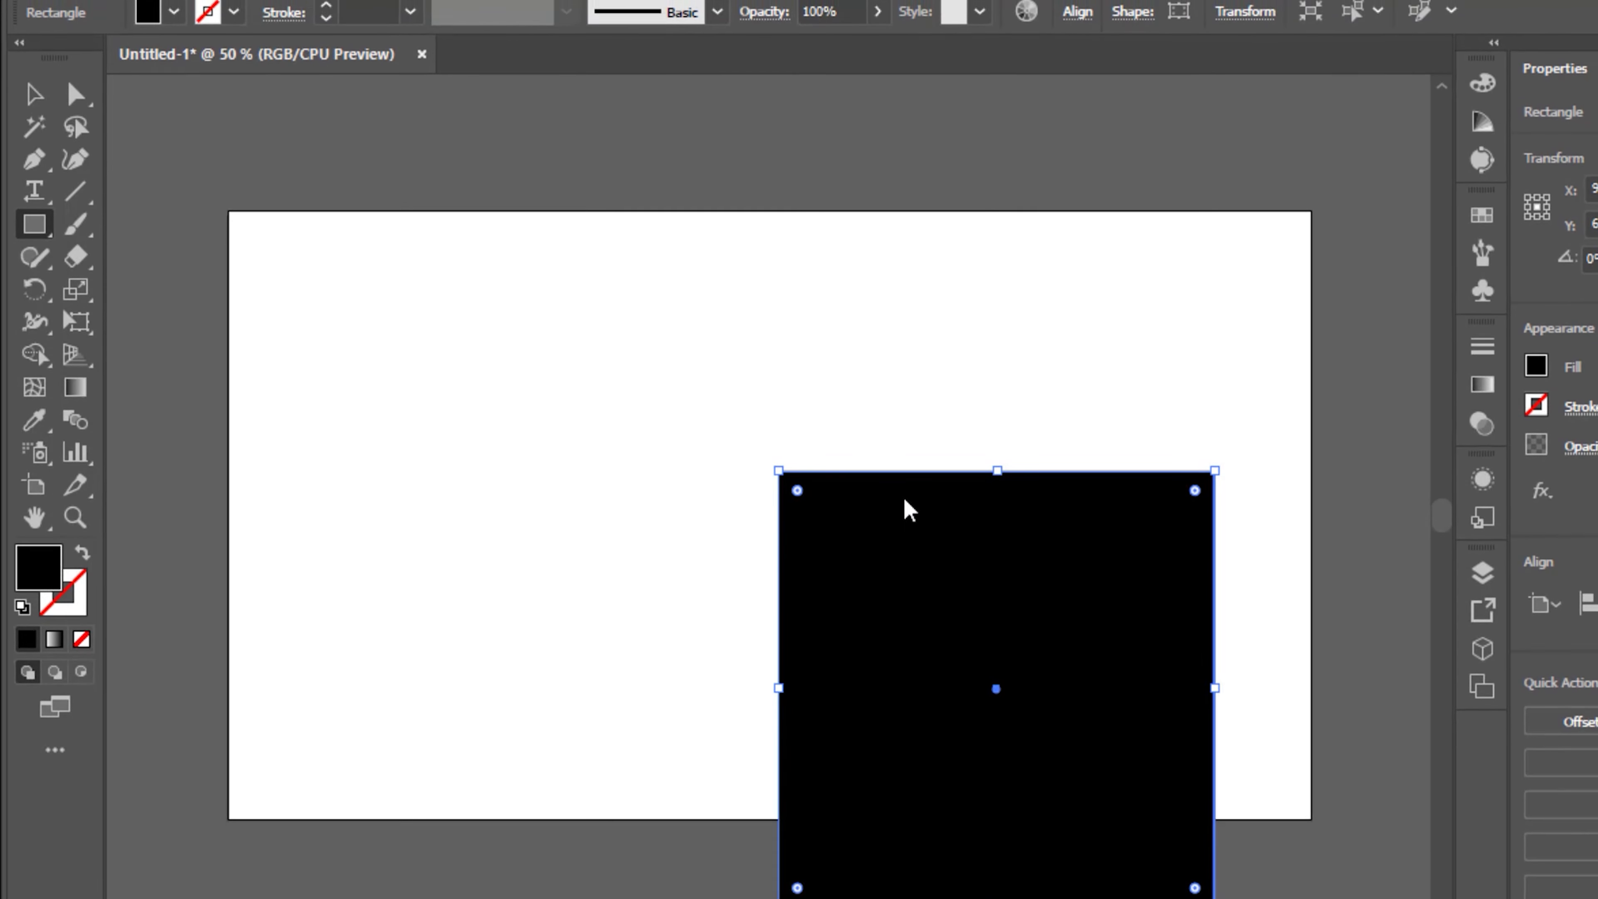
Step: Center the square horizontally and vertically on the artboard and fill it with the dark brown swatch R=47 G=23 B=6
left_click(1076, 71)
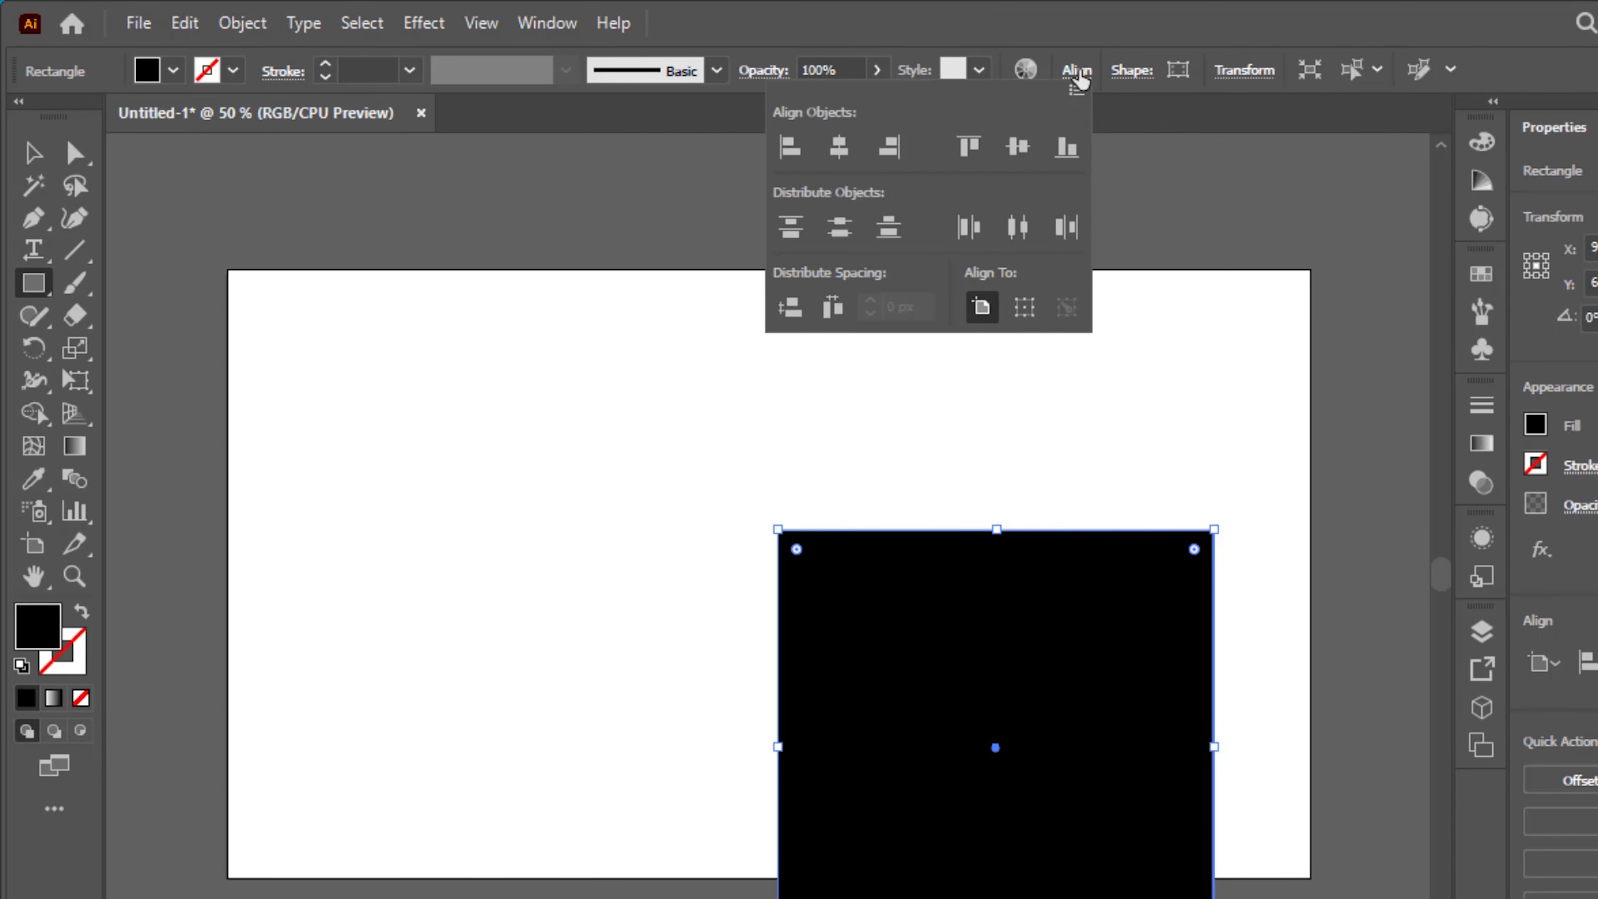
left_click(1018, 147)
left_click(839, 157)
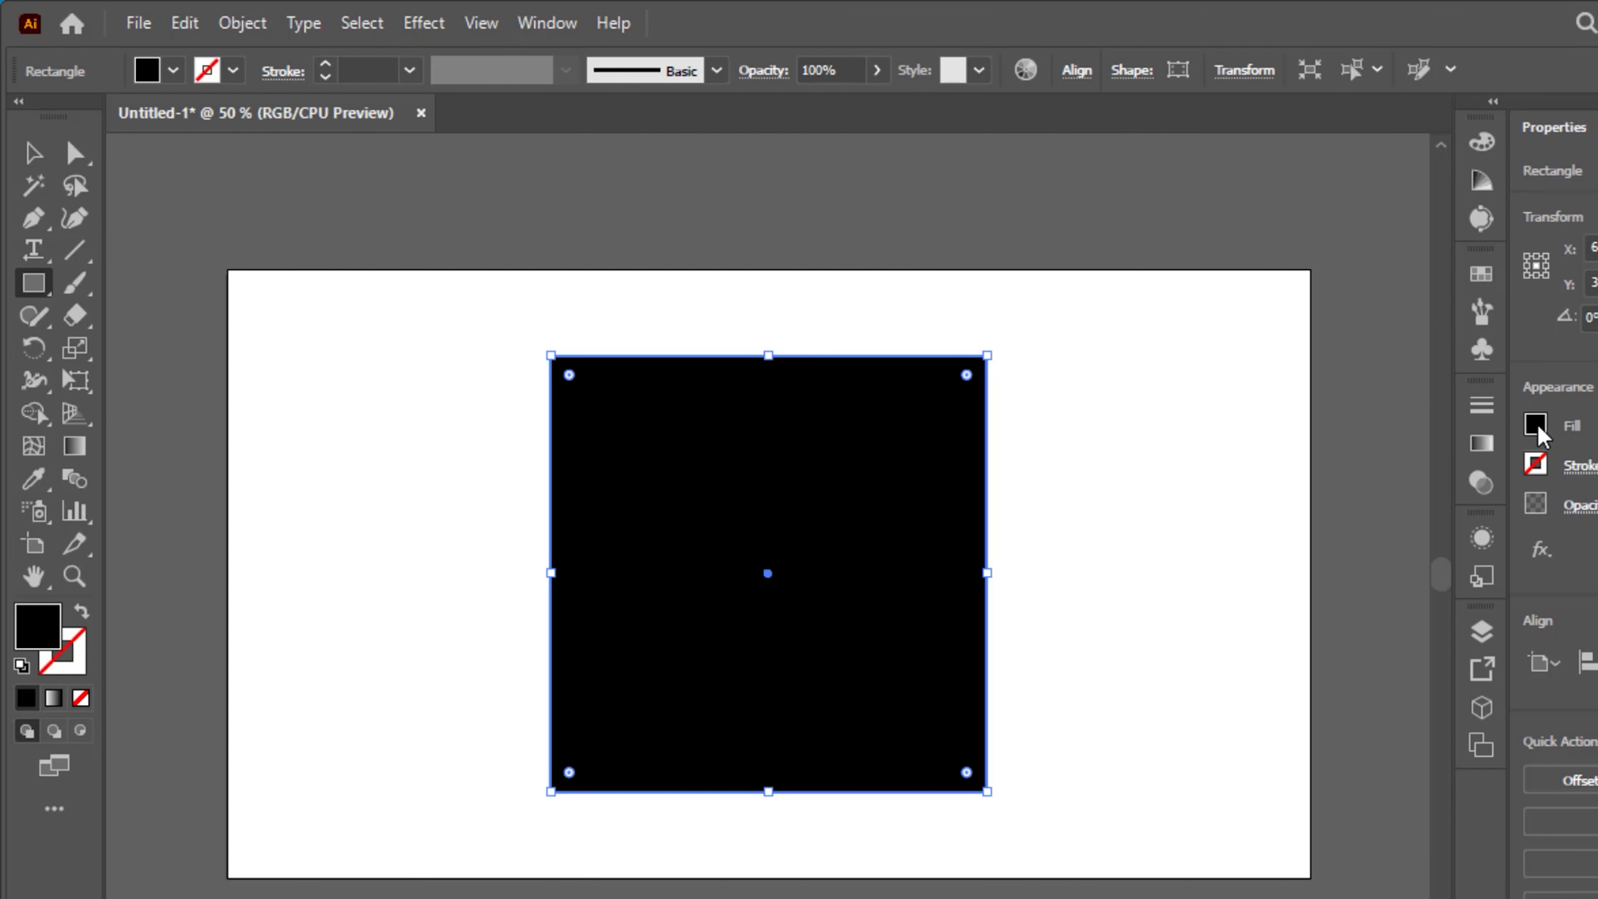
left_click(1535, 426)
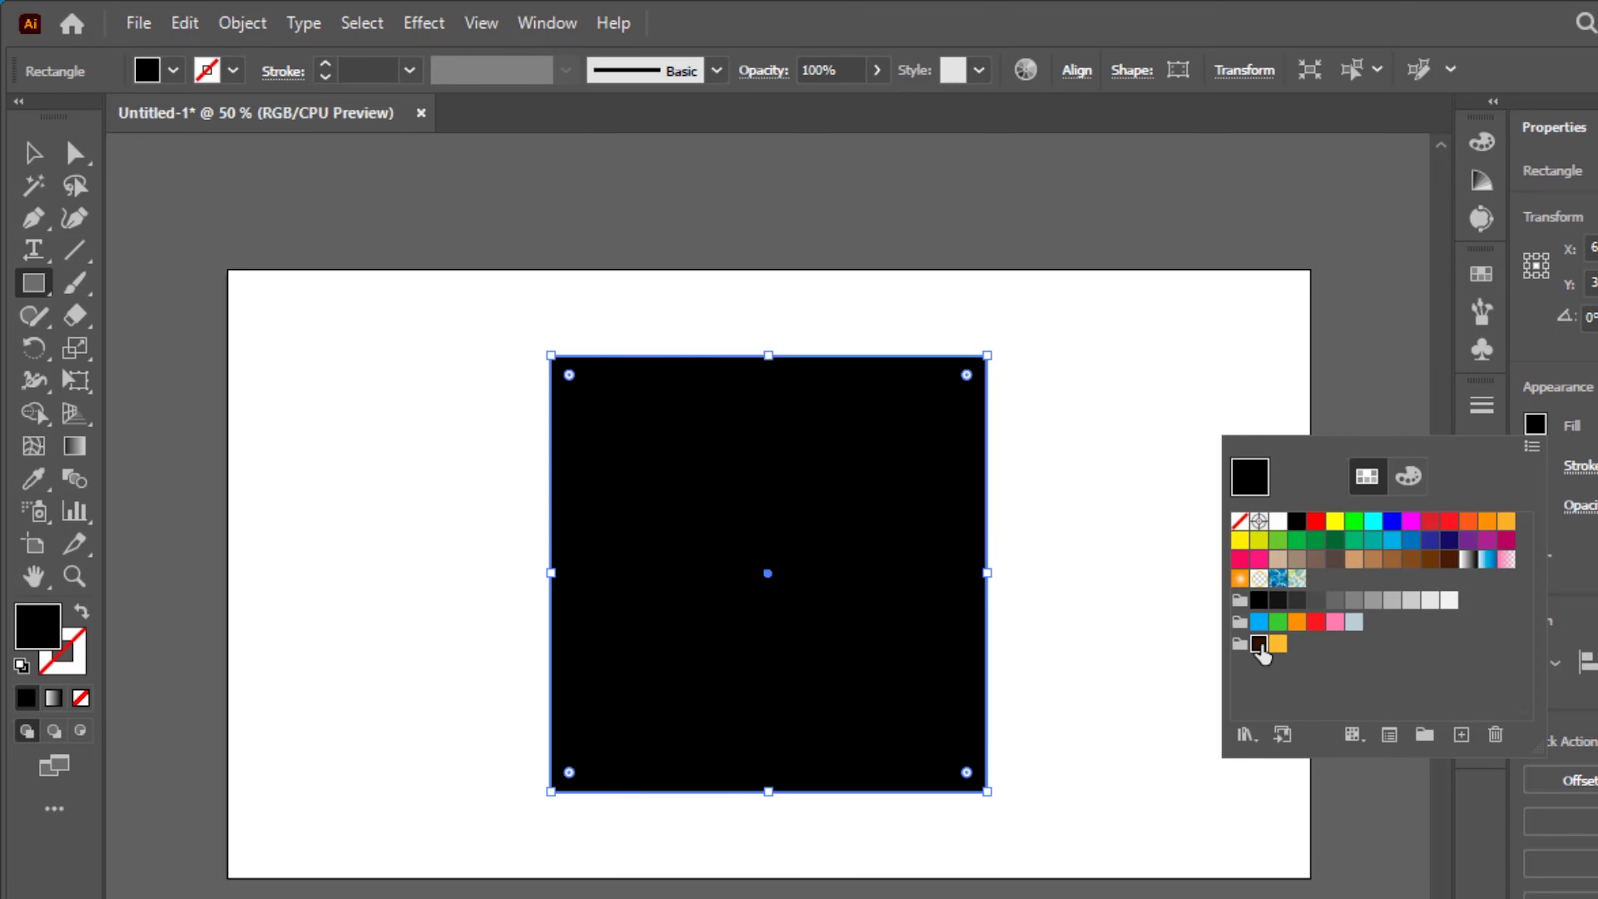
left_click(1258, 644)
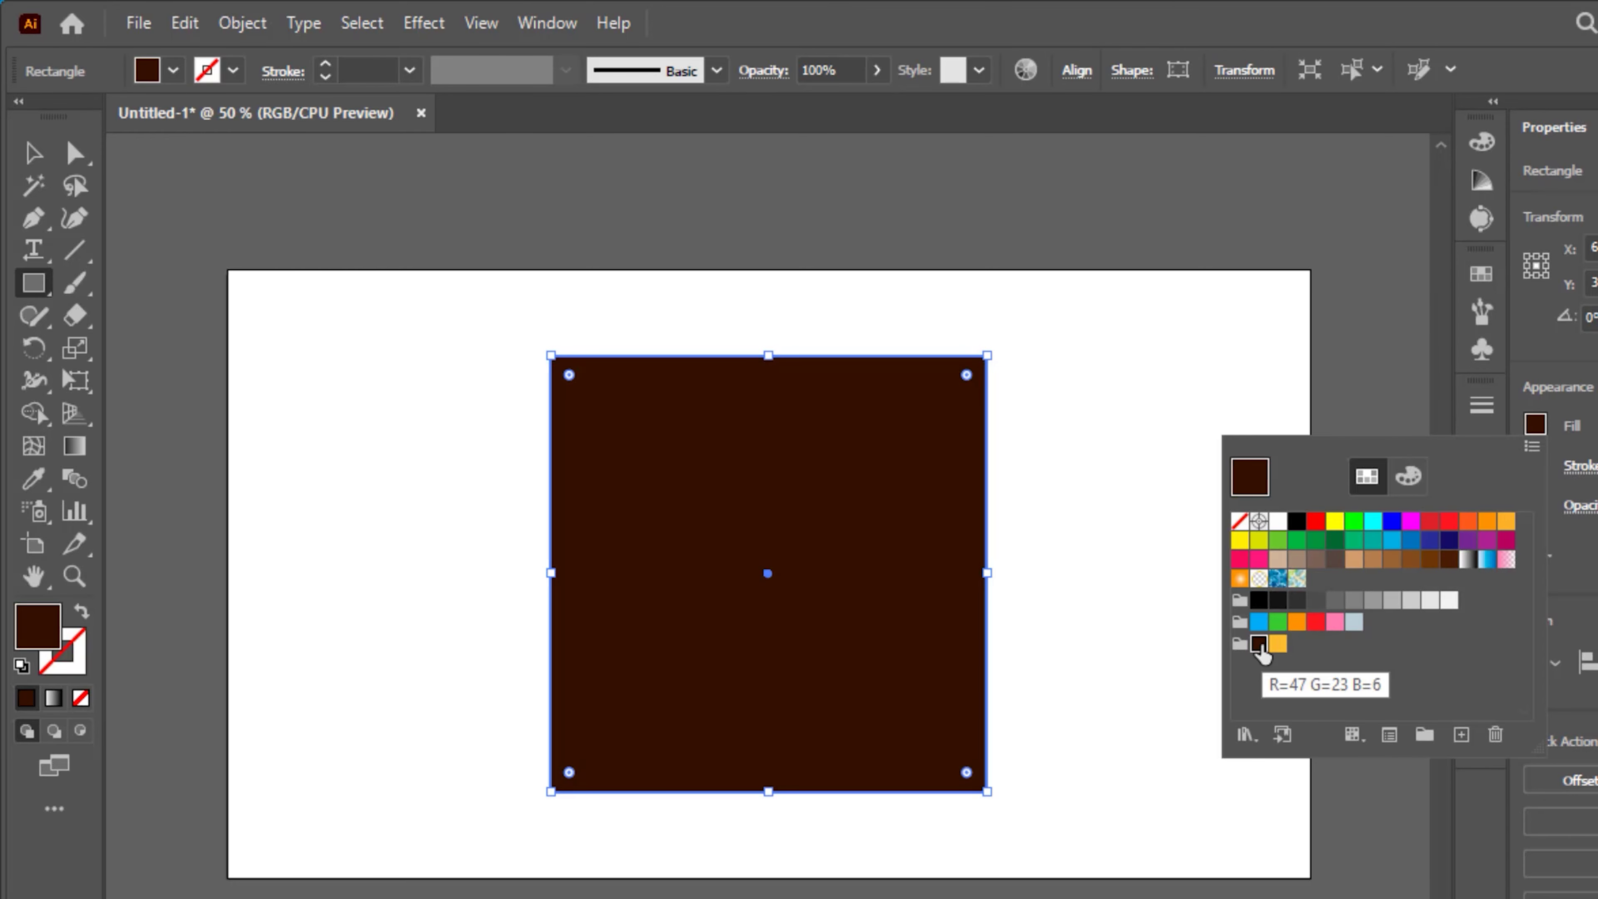
left_click(1395, 412)
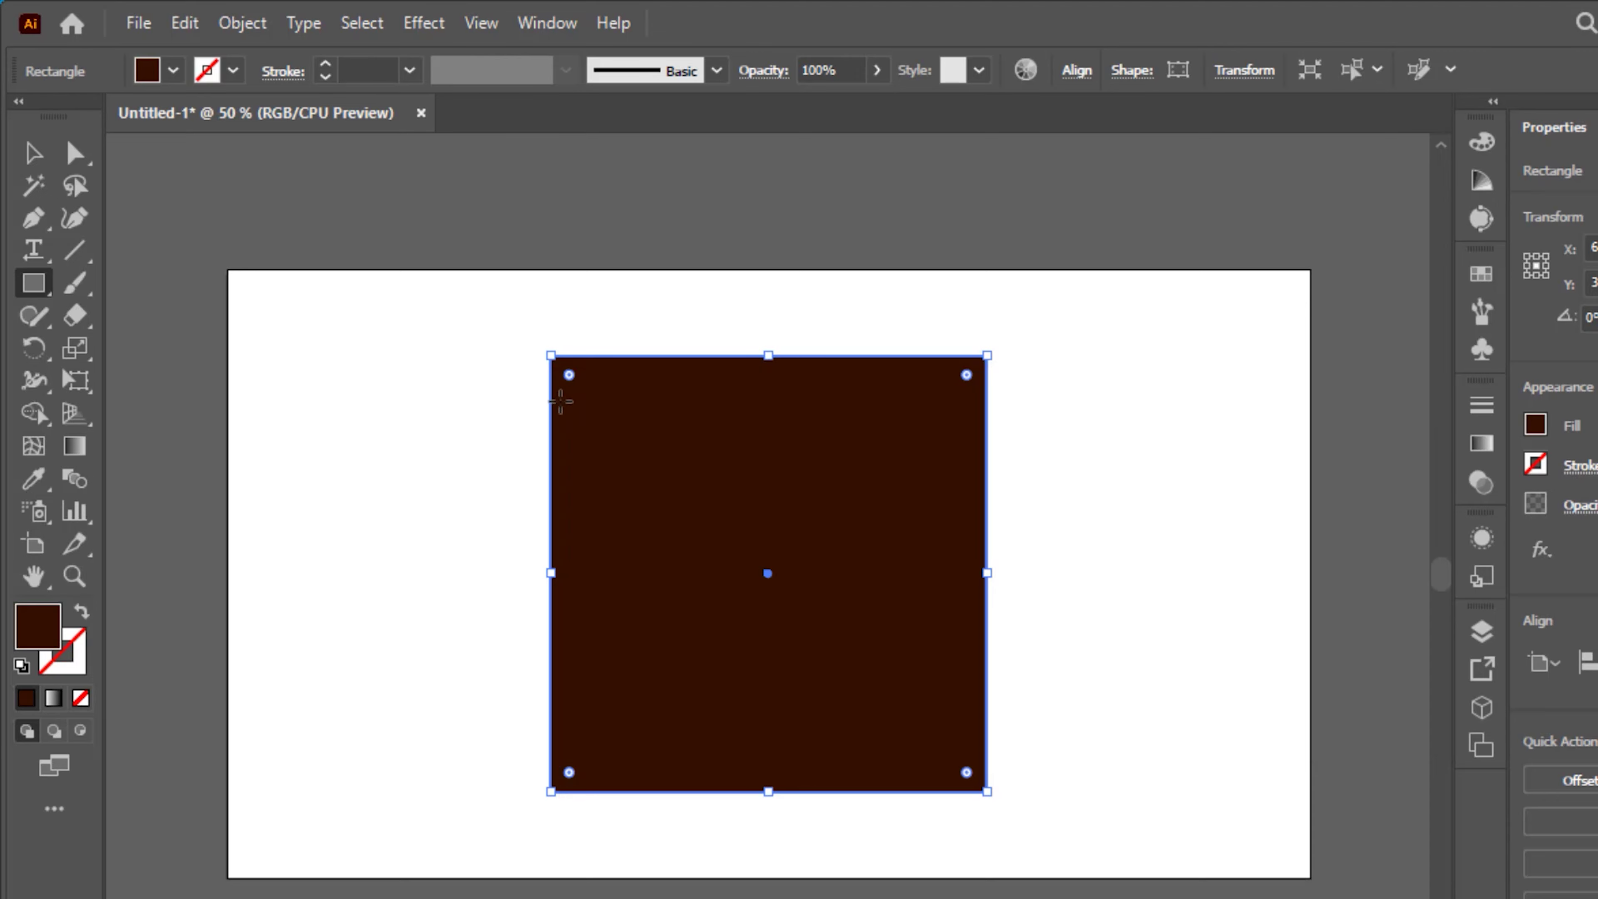
Step: Select the dark brown square and switch to Draw Inside mode
left_click(33, 153)
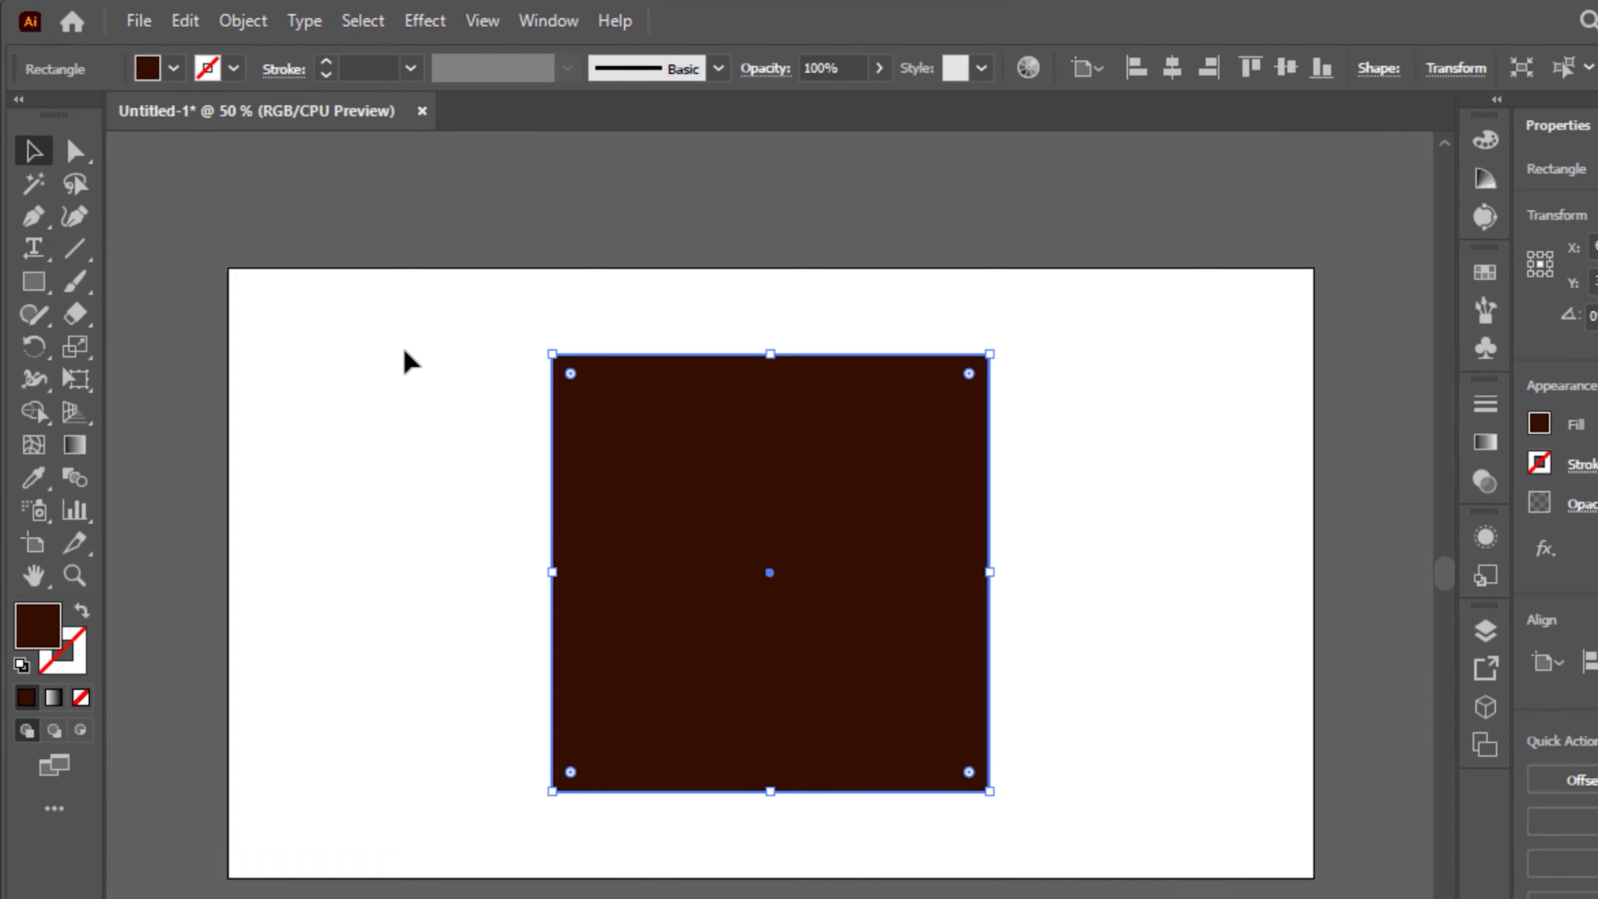
left_click(412, 357)
left_click_drag(434, 329, 750, 693)
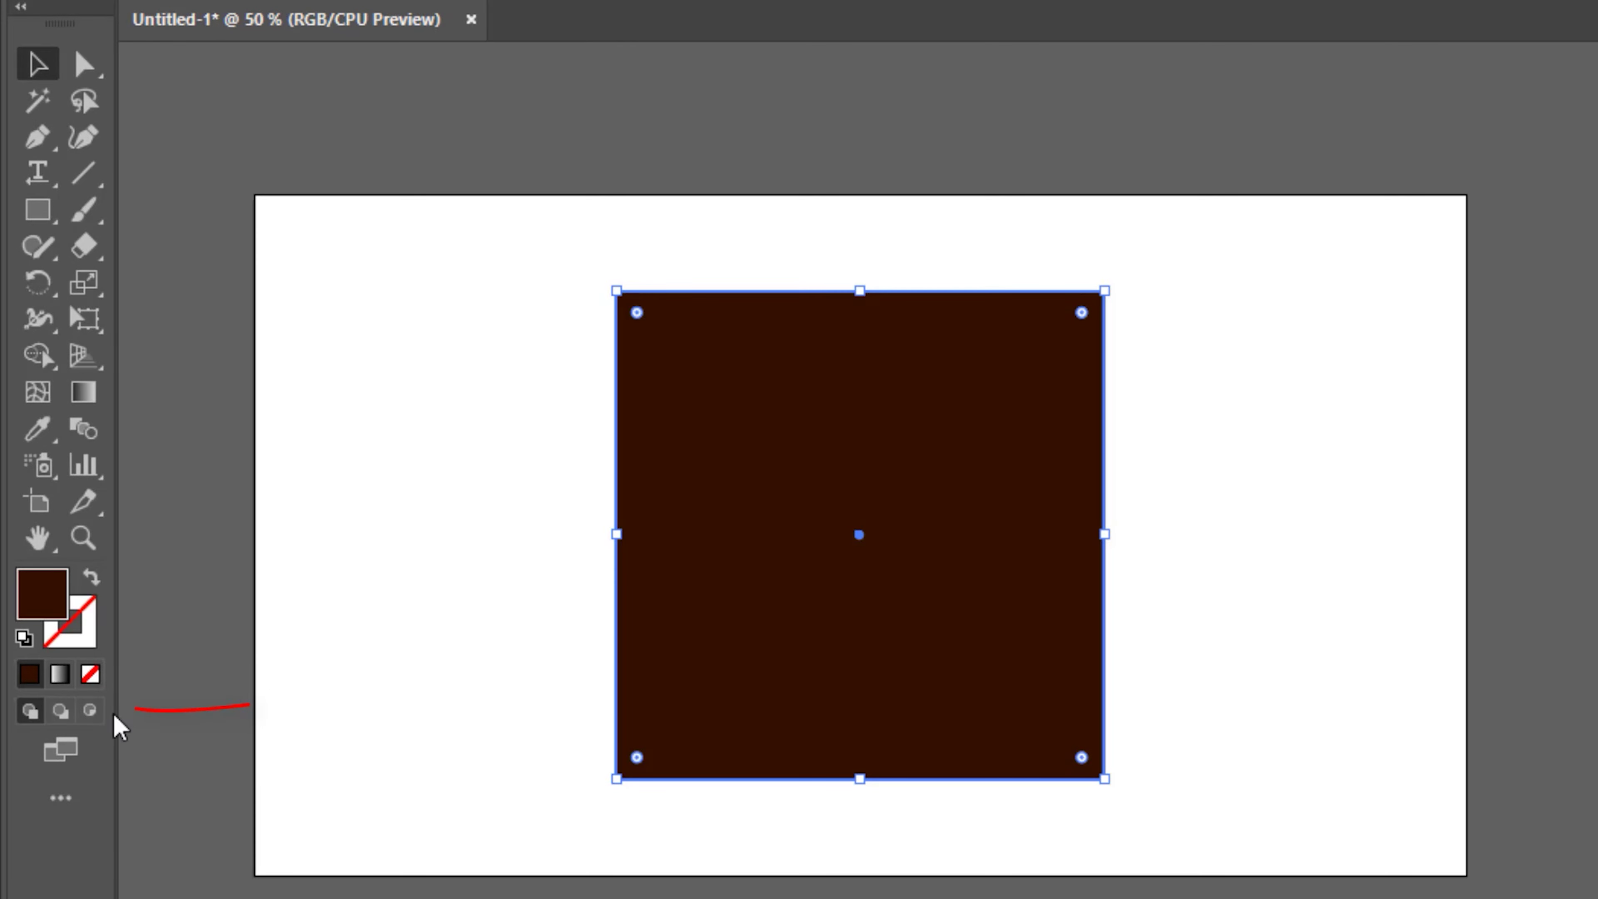
left_click(91, 711)
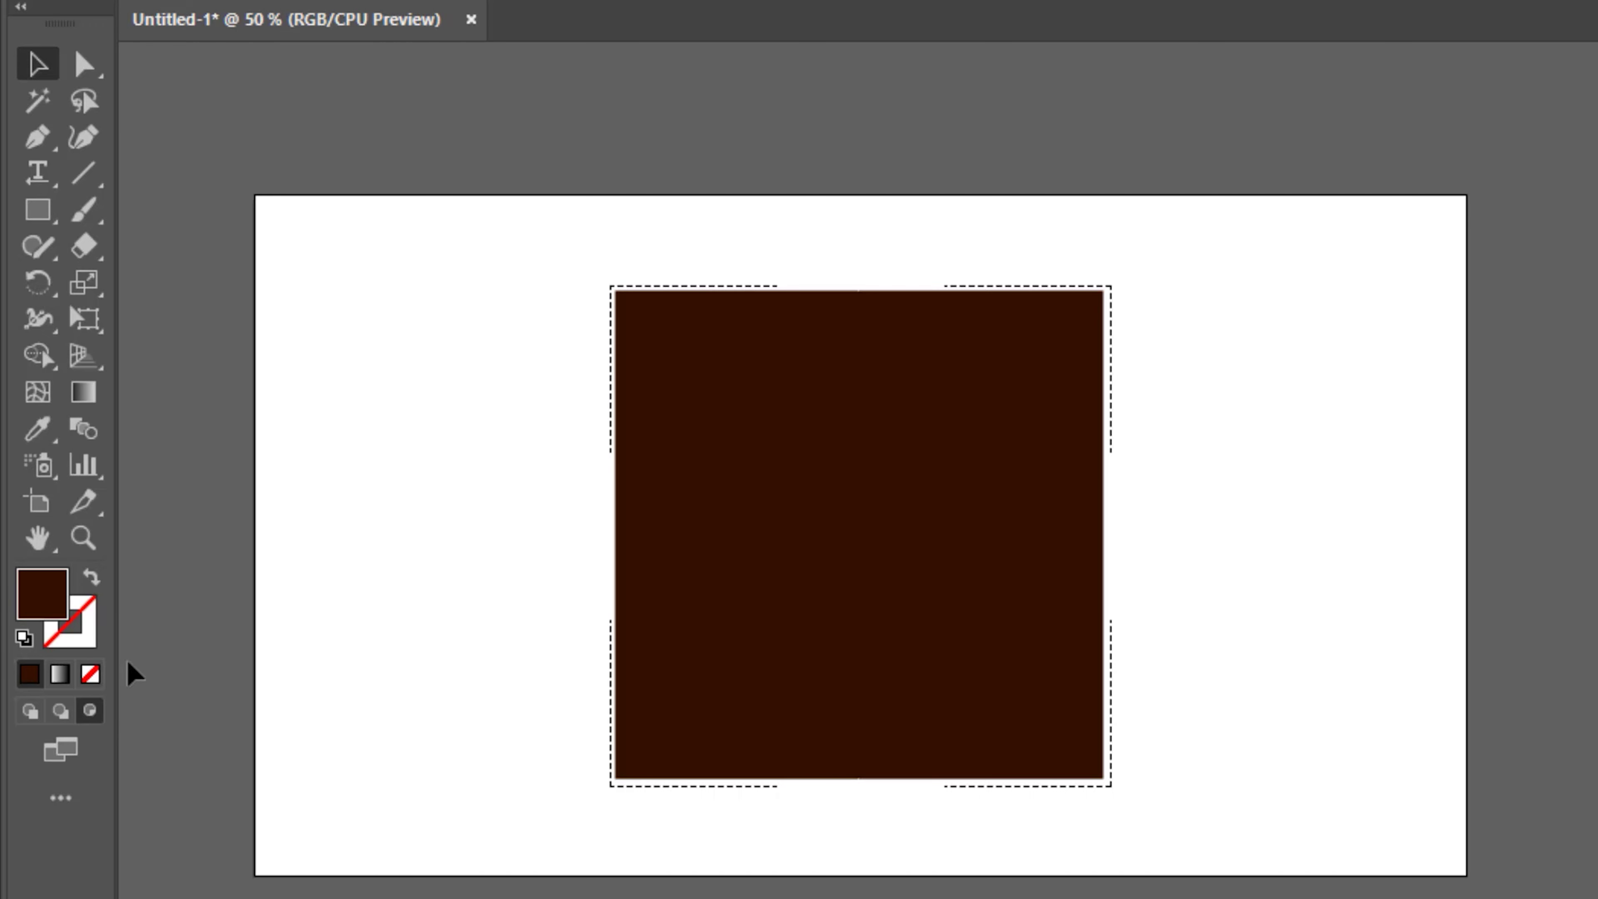
Step: Choose the Pencil tool with no fill and the golden yellow swatch as the stroke color
left_click(91, 578)
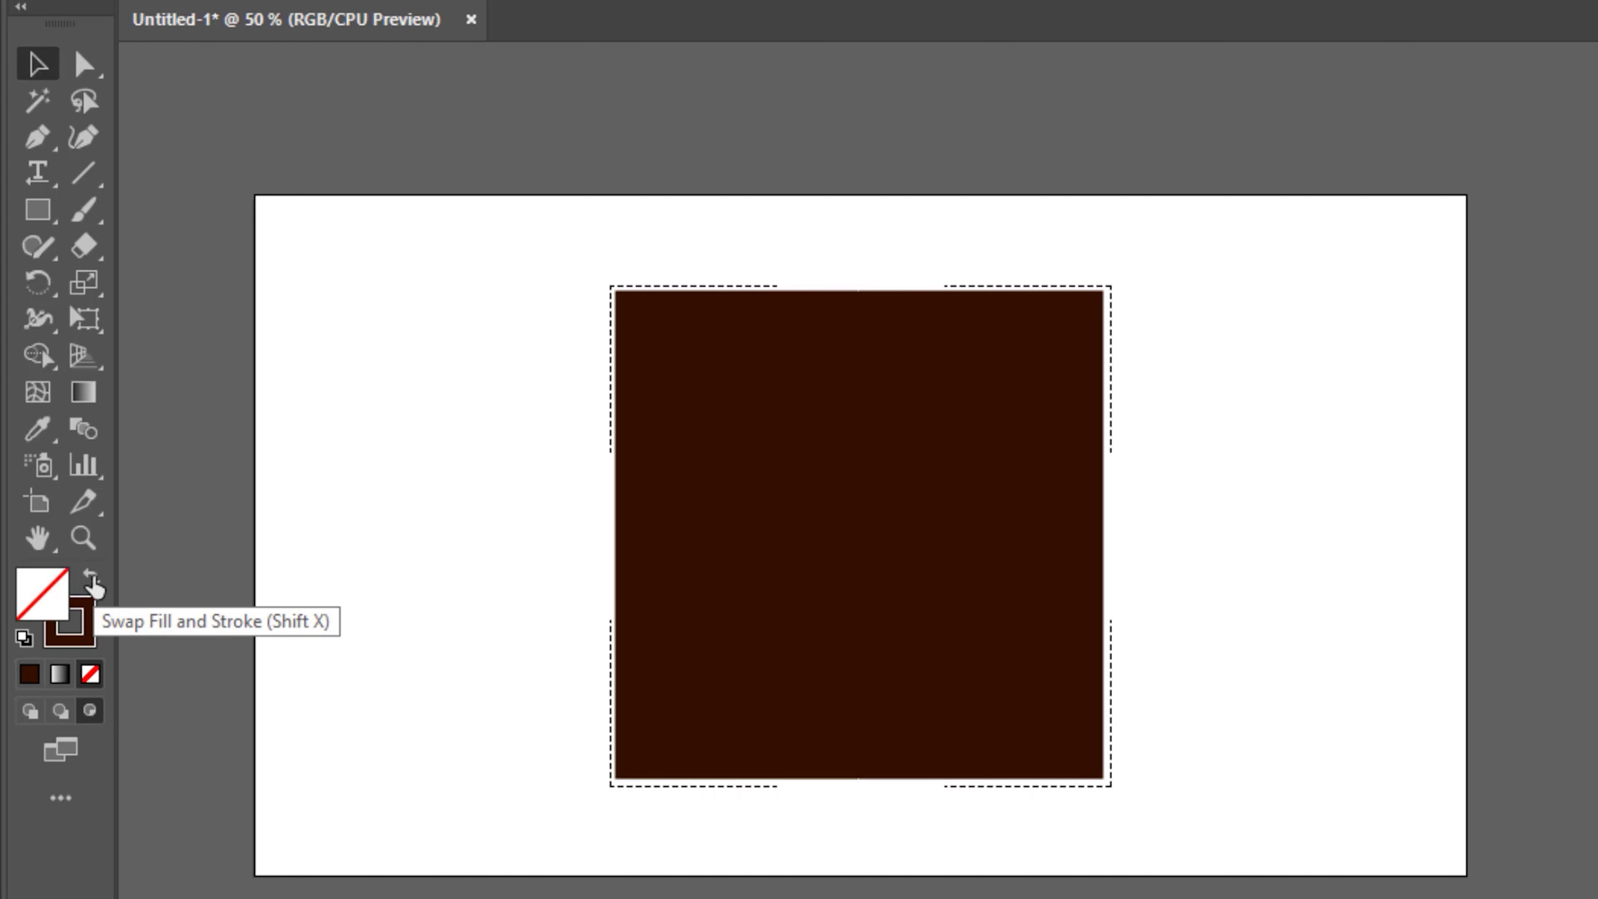
left_click(56, 259)
left_click(56, 260)
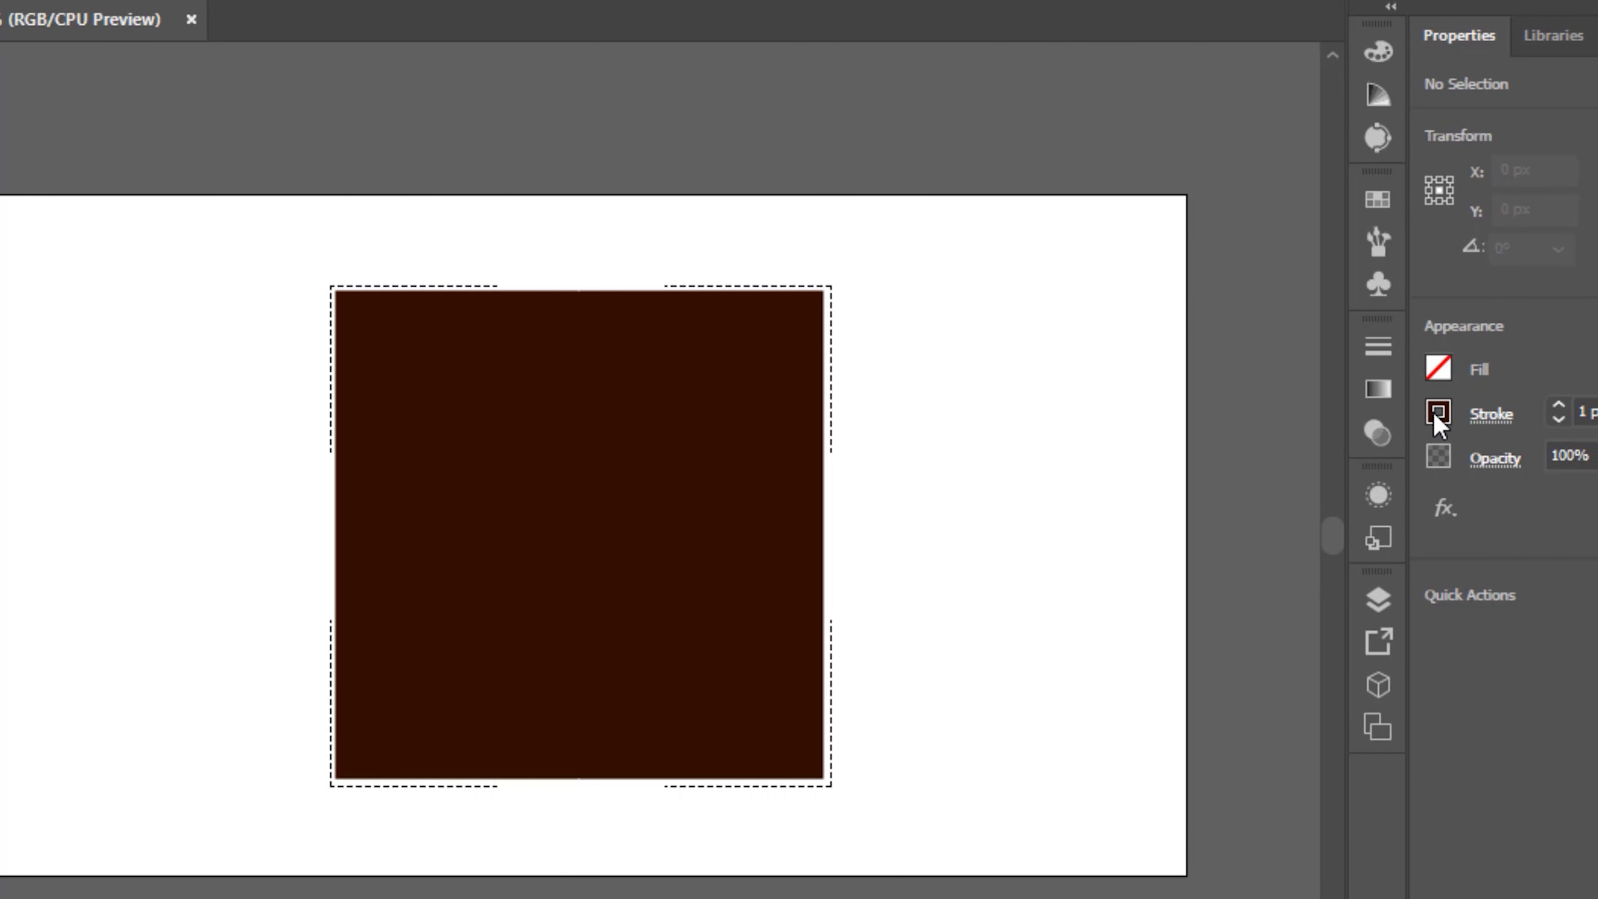
left_click(1437, 414)
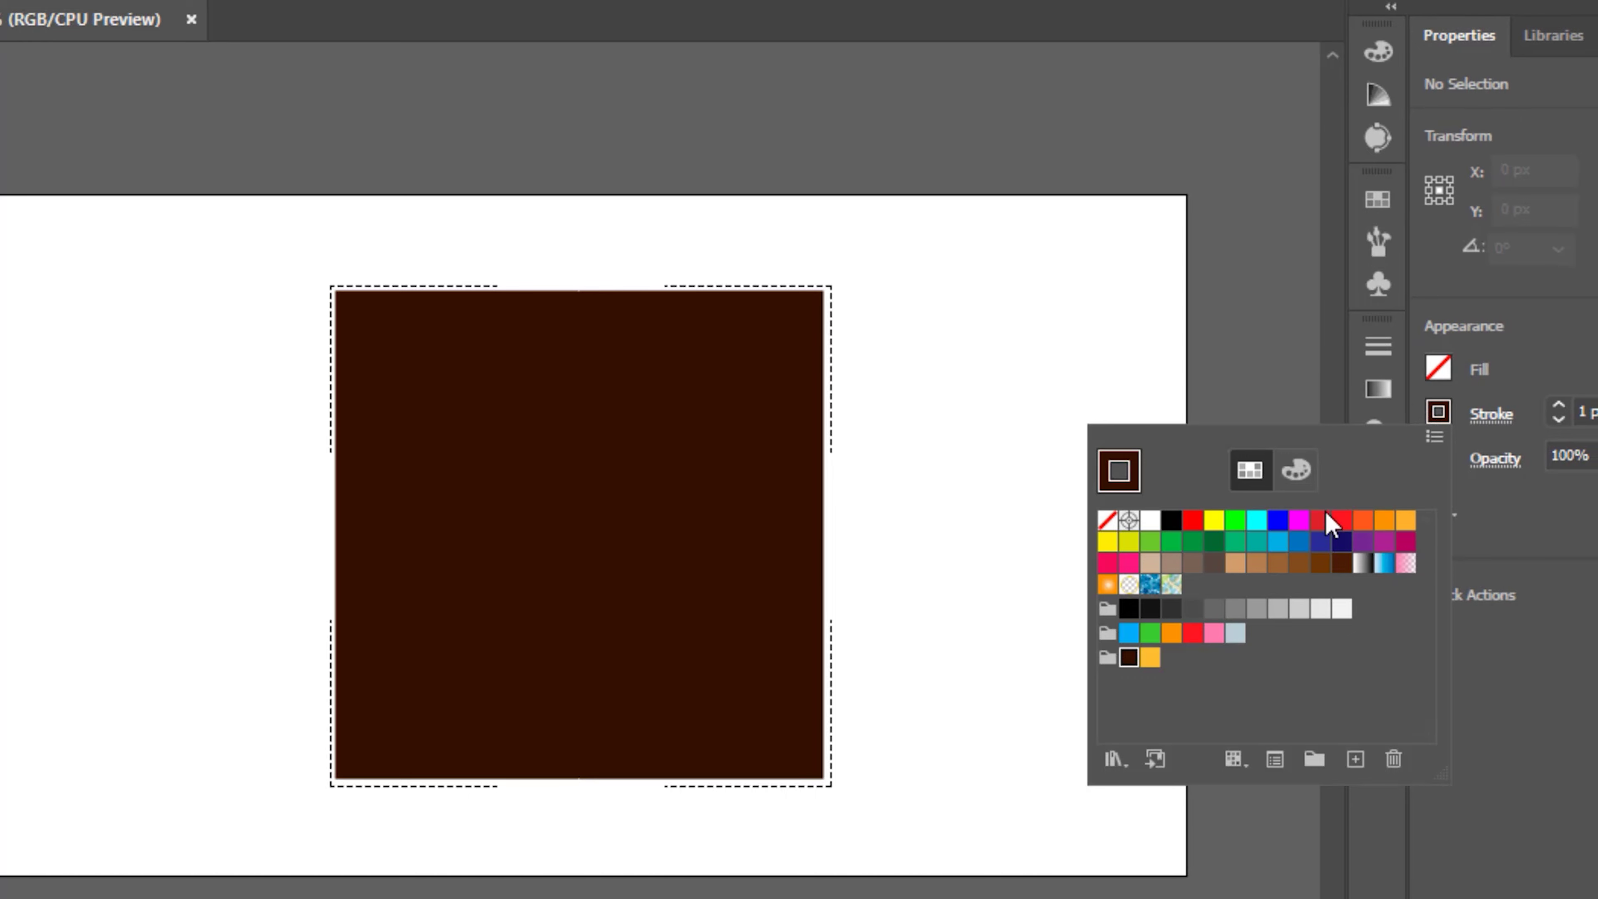
left_click(1148, 658)
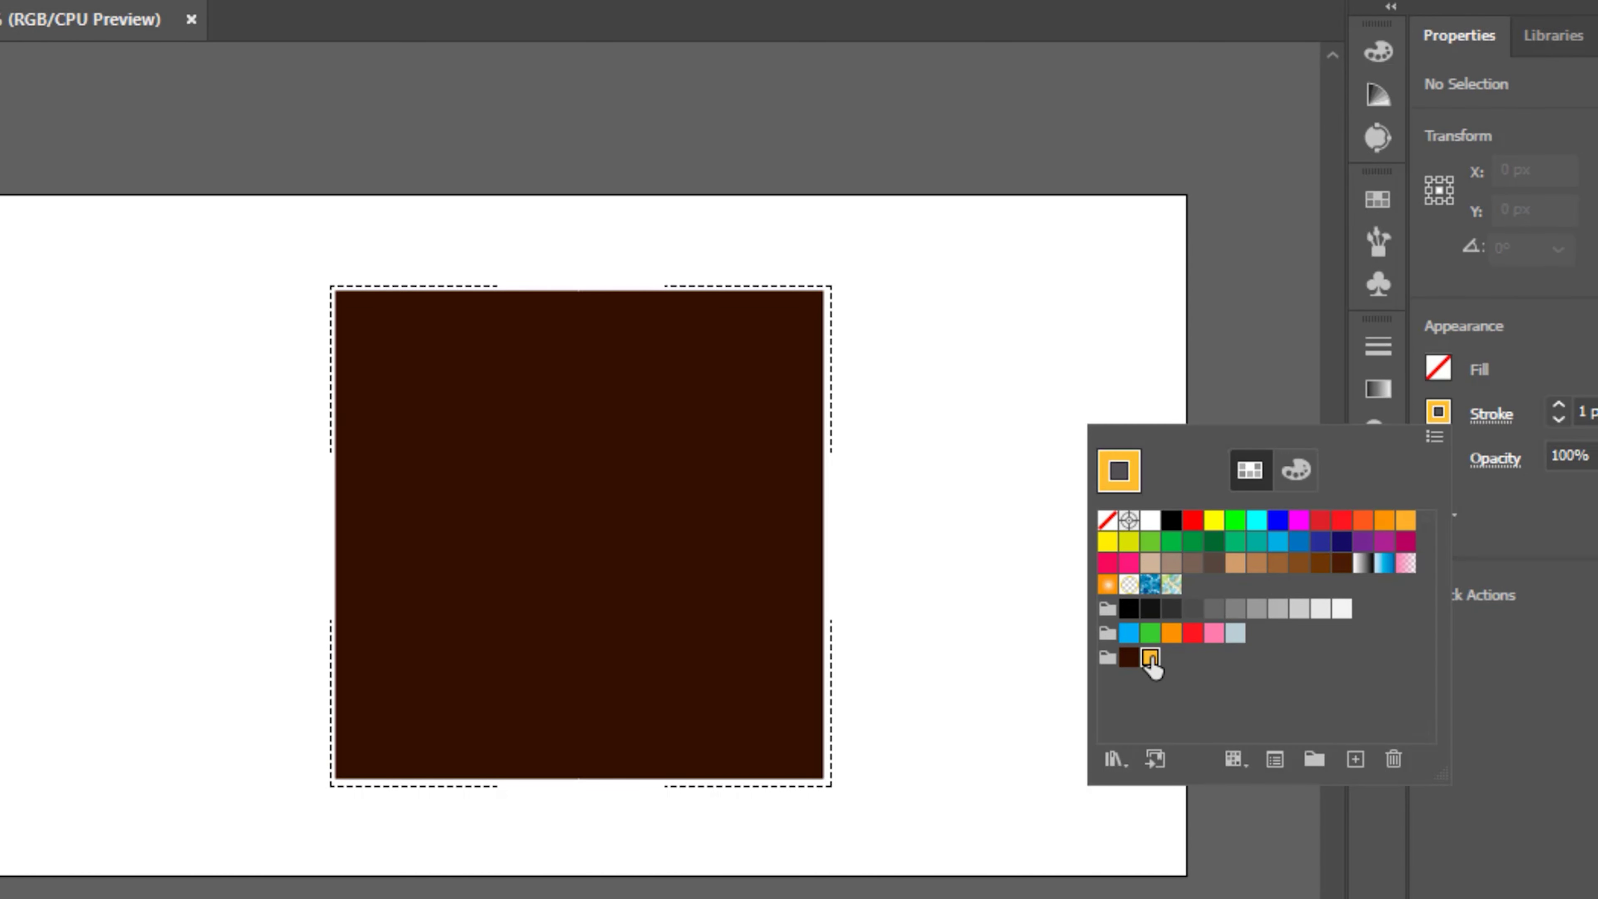
left_click(1216, 396)
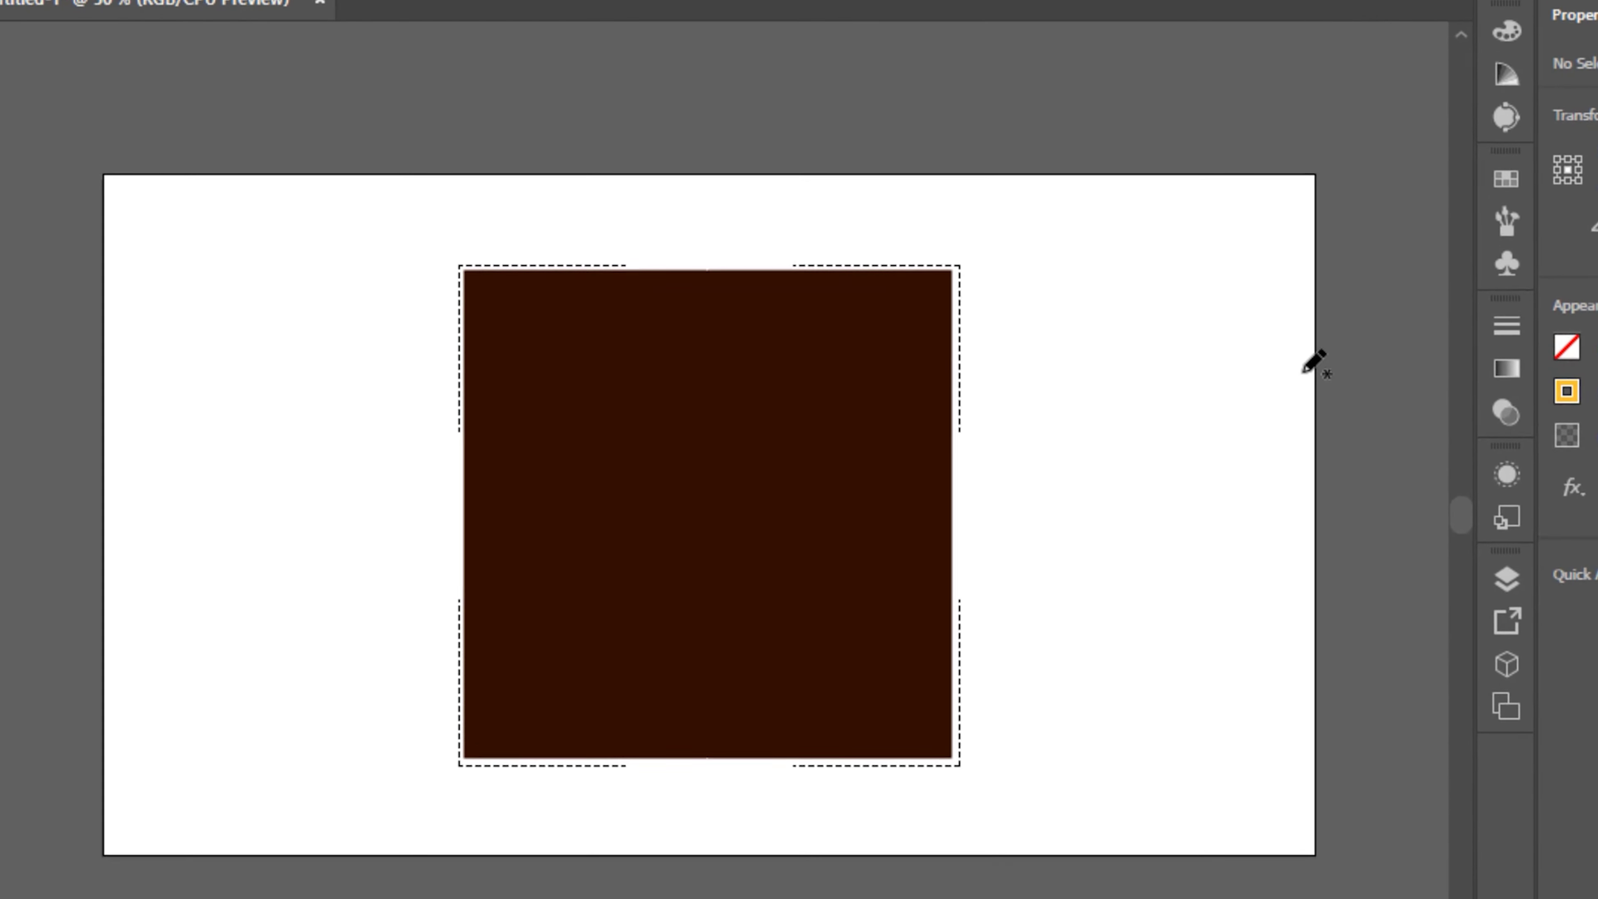
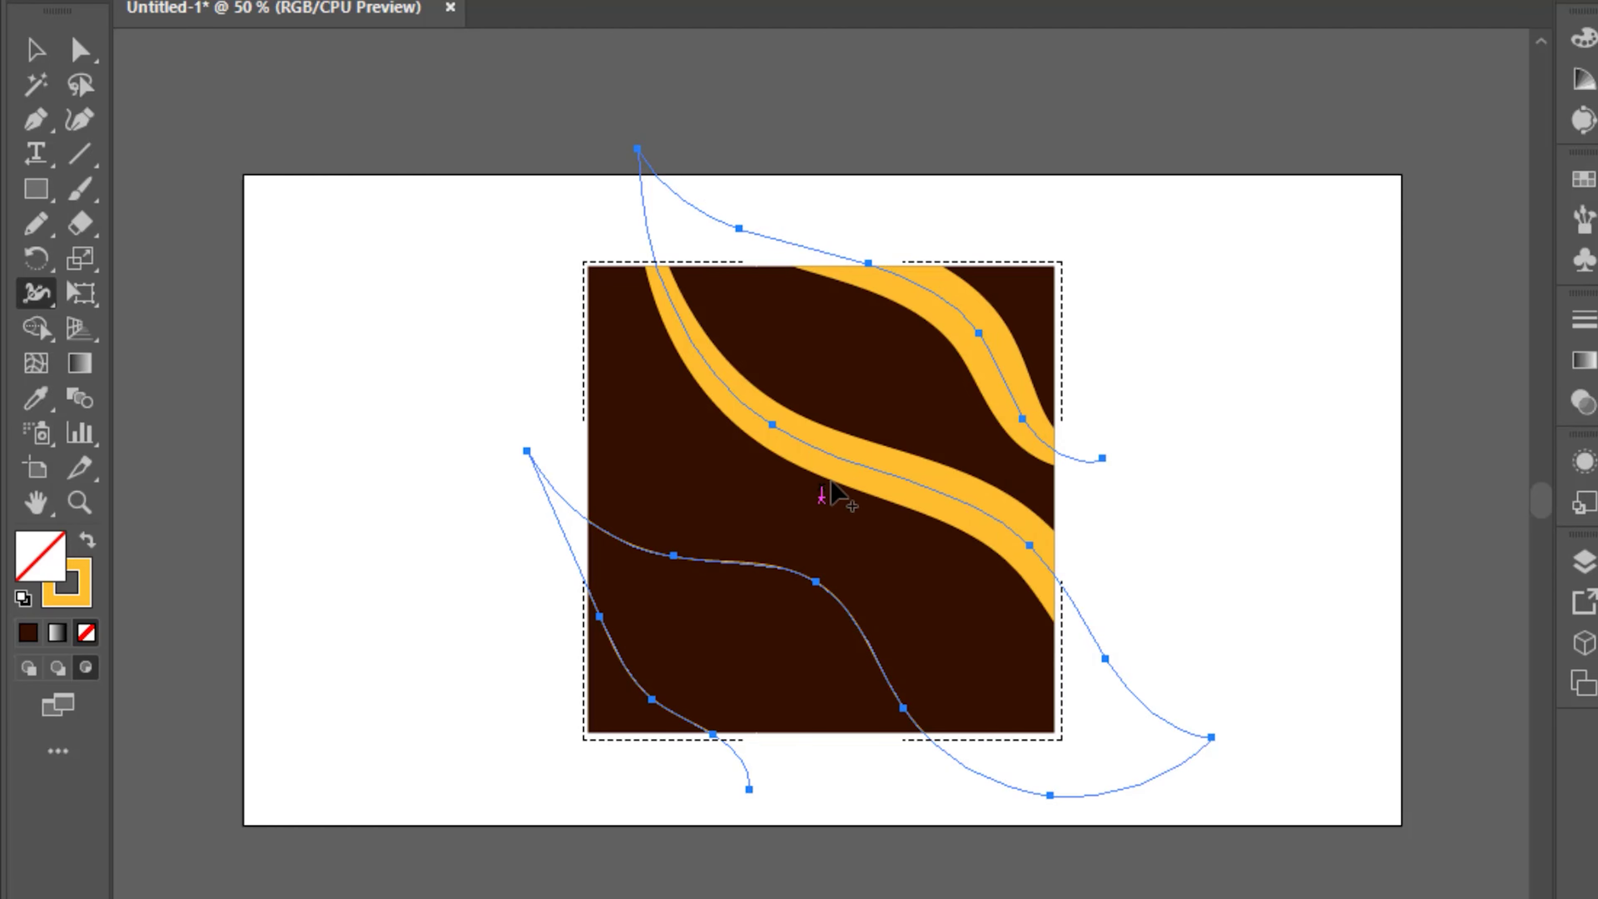
Step: Adjust the central golden band with the Width tool to about 107 px near its upper end and 53 px at its middle
left_click_drag(837, 490, 838, 473)
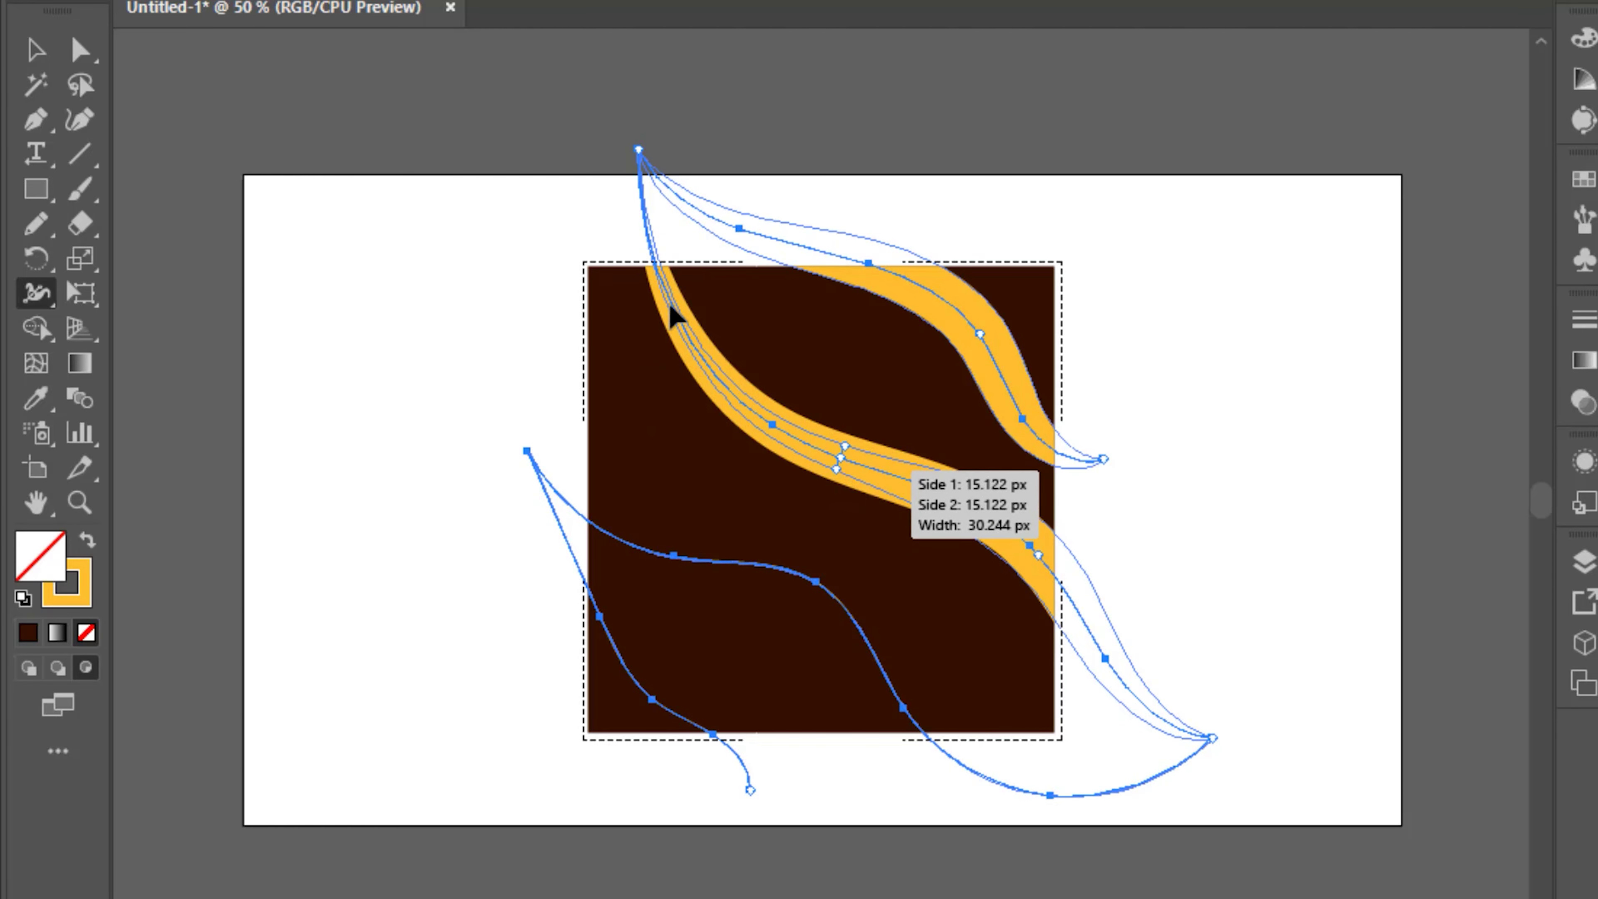
mouse_move(657, 322)
left_mouse_down()
mouse_move(679, 314)
mouse_move(635, 345)
left_mouse_up()
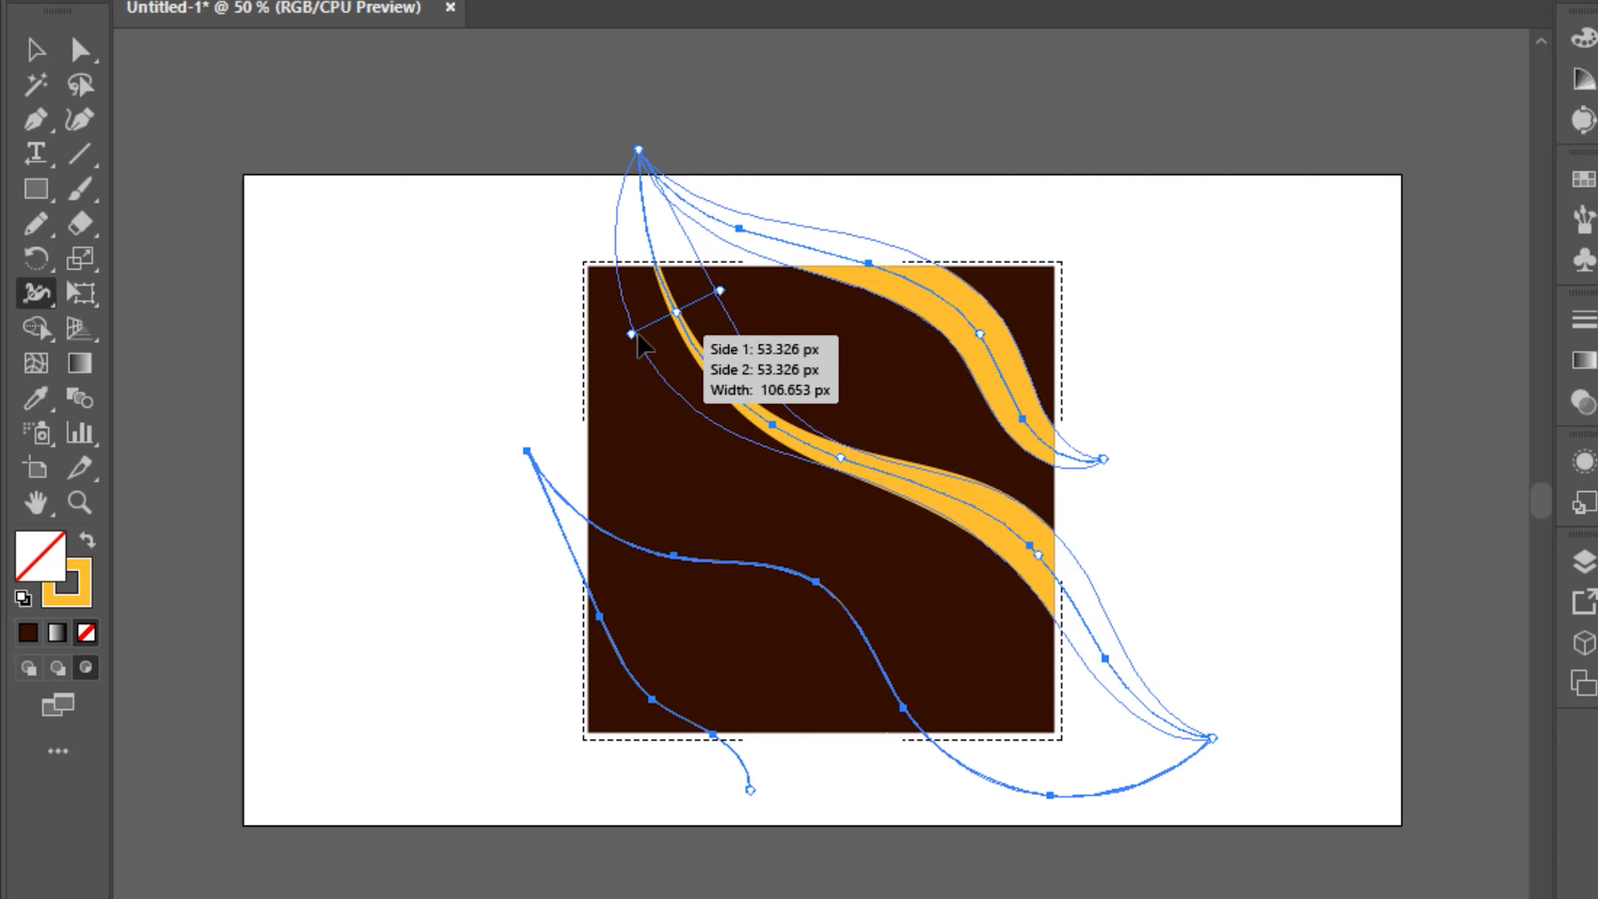
left_click_drag(638, 344, 638, 344)
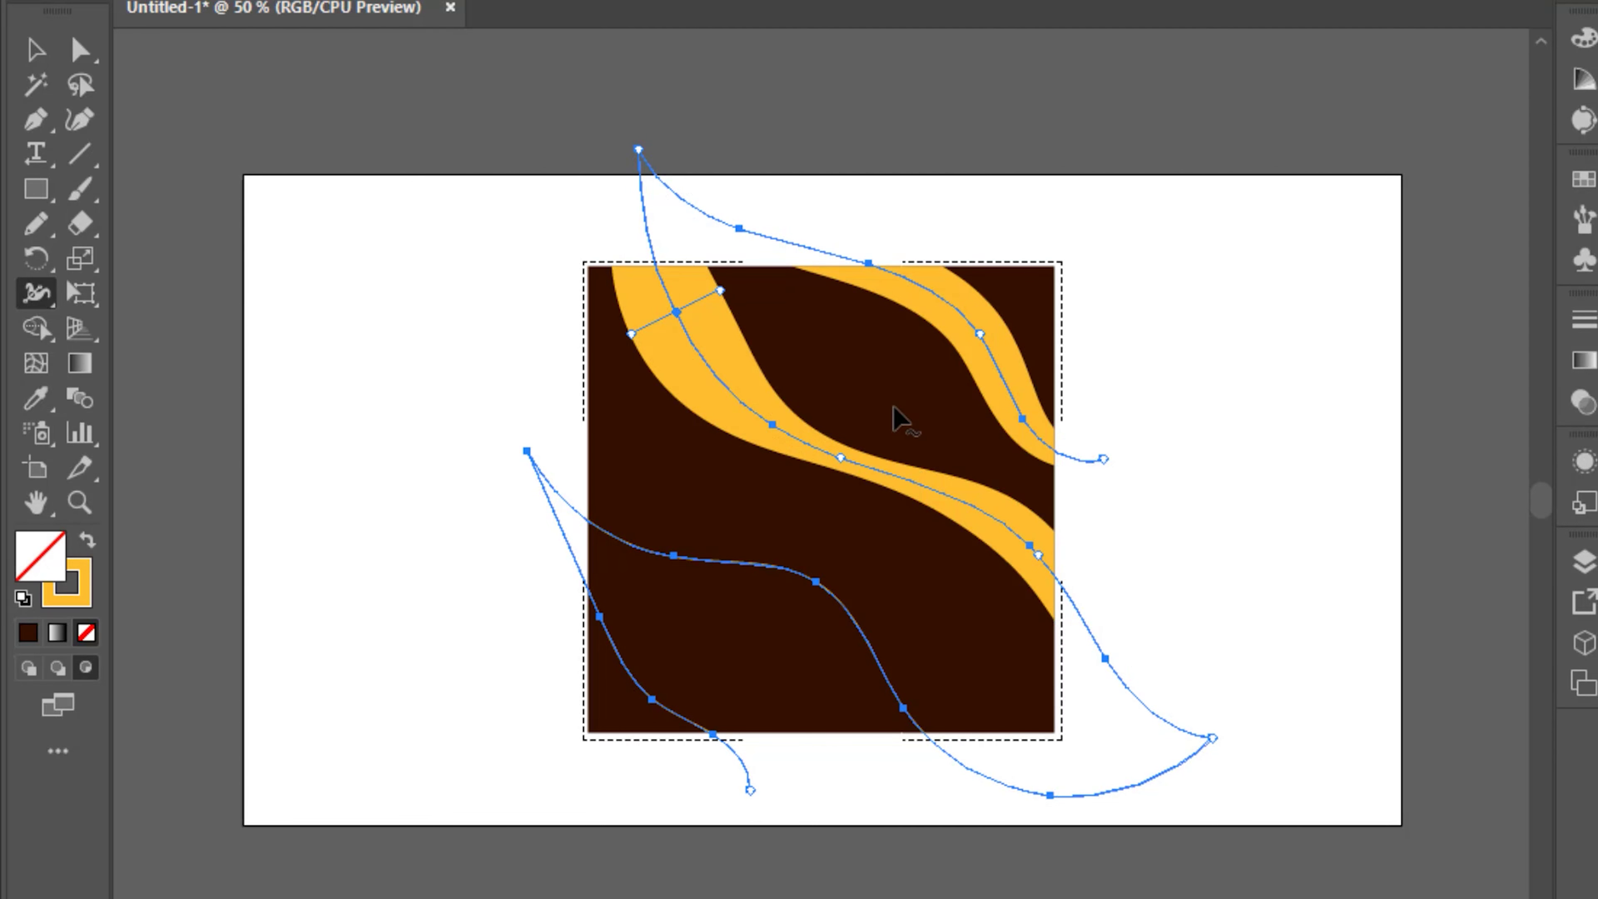
mouse_move(838, 469)
left_mouse_down()
mouse_move(842, 488)
mouse_move(950, 498)
left_mouse_up()
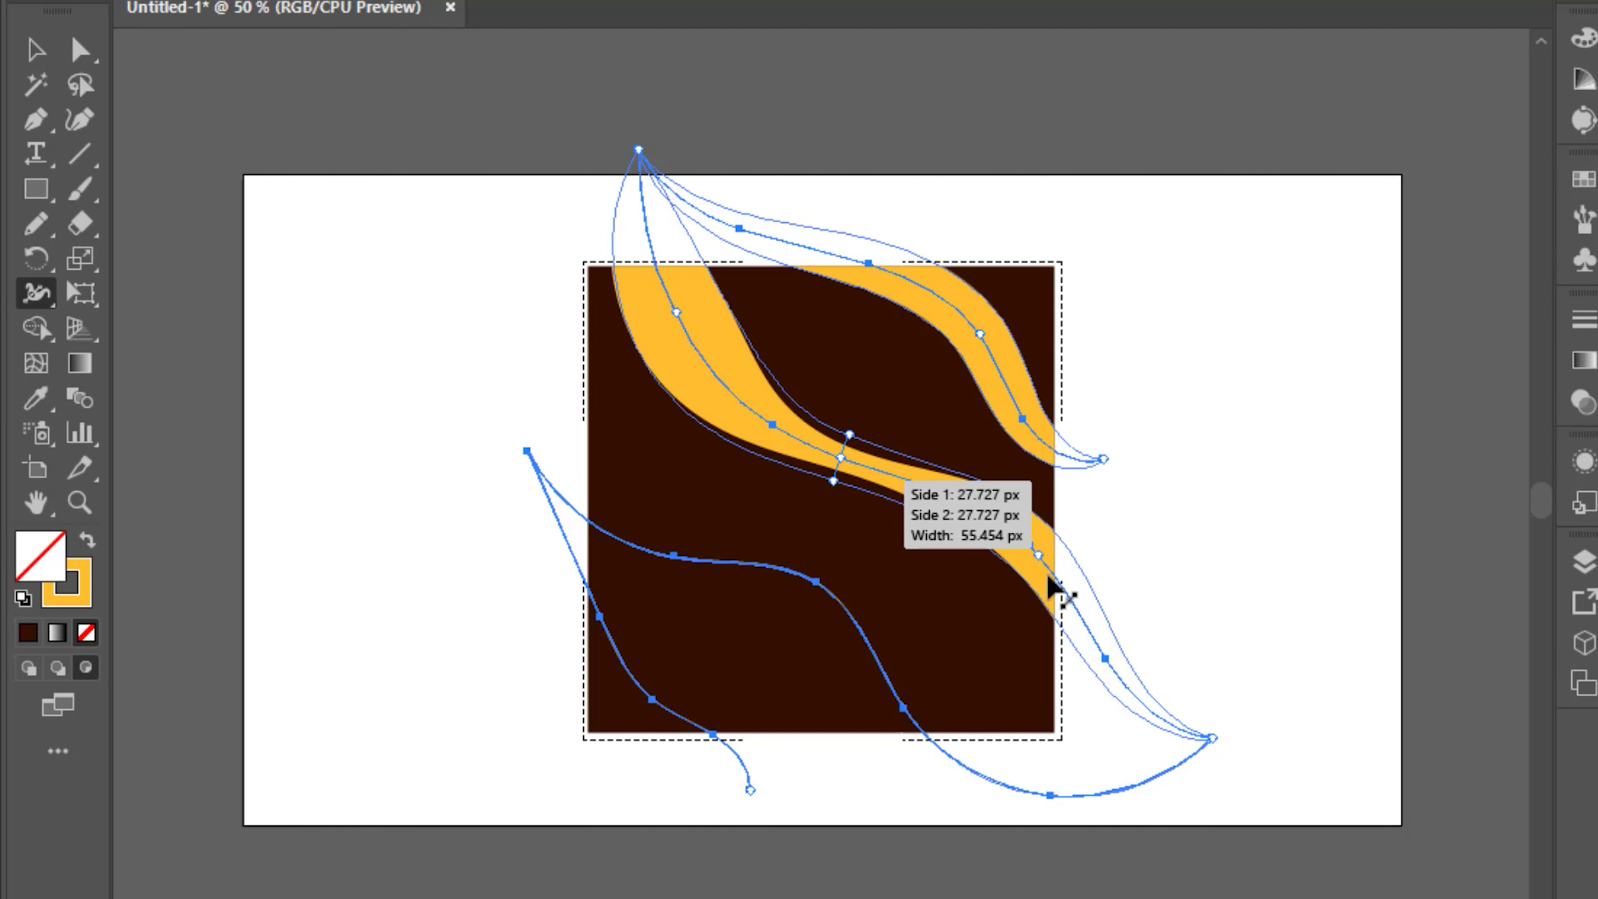
mouse_move(1049, 586)
left_mouse_down()
mouse_move(1070, 563)
mouse_move(1027, 553)
mouse_move(1031, 566)
left_mouse_up()
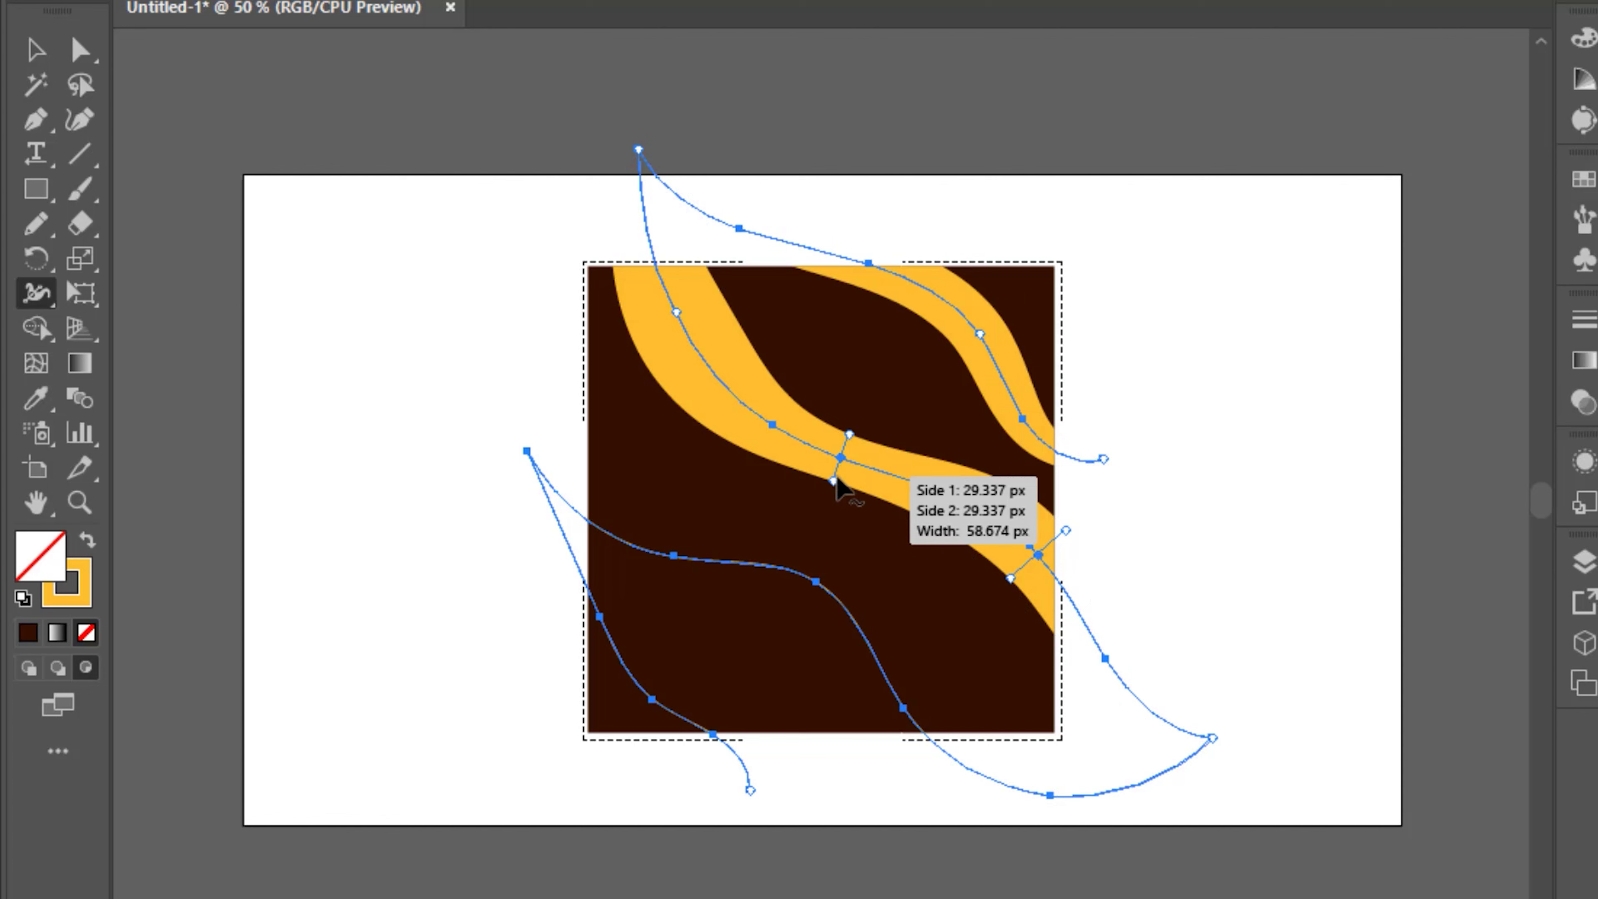
left_click_drag(834, 485, 841, 485)
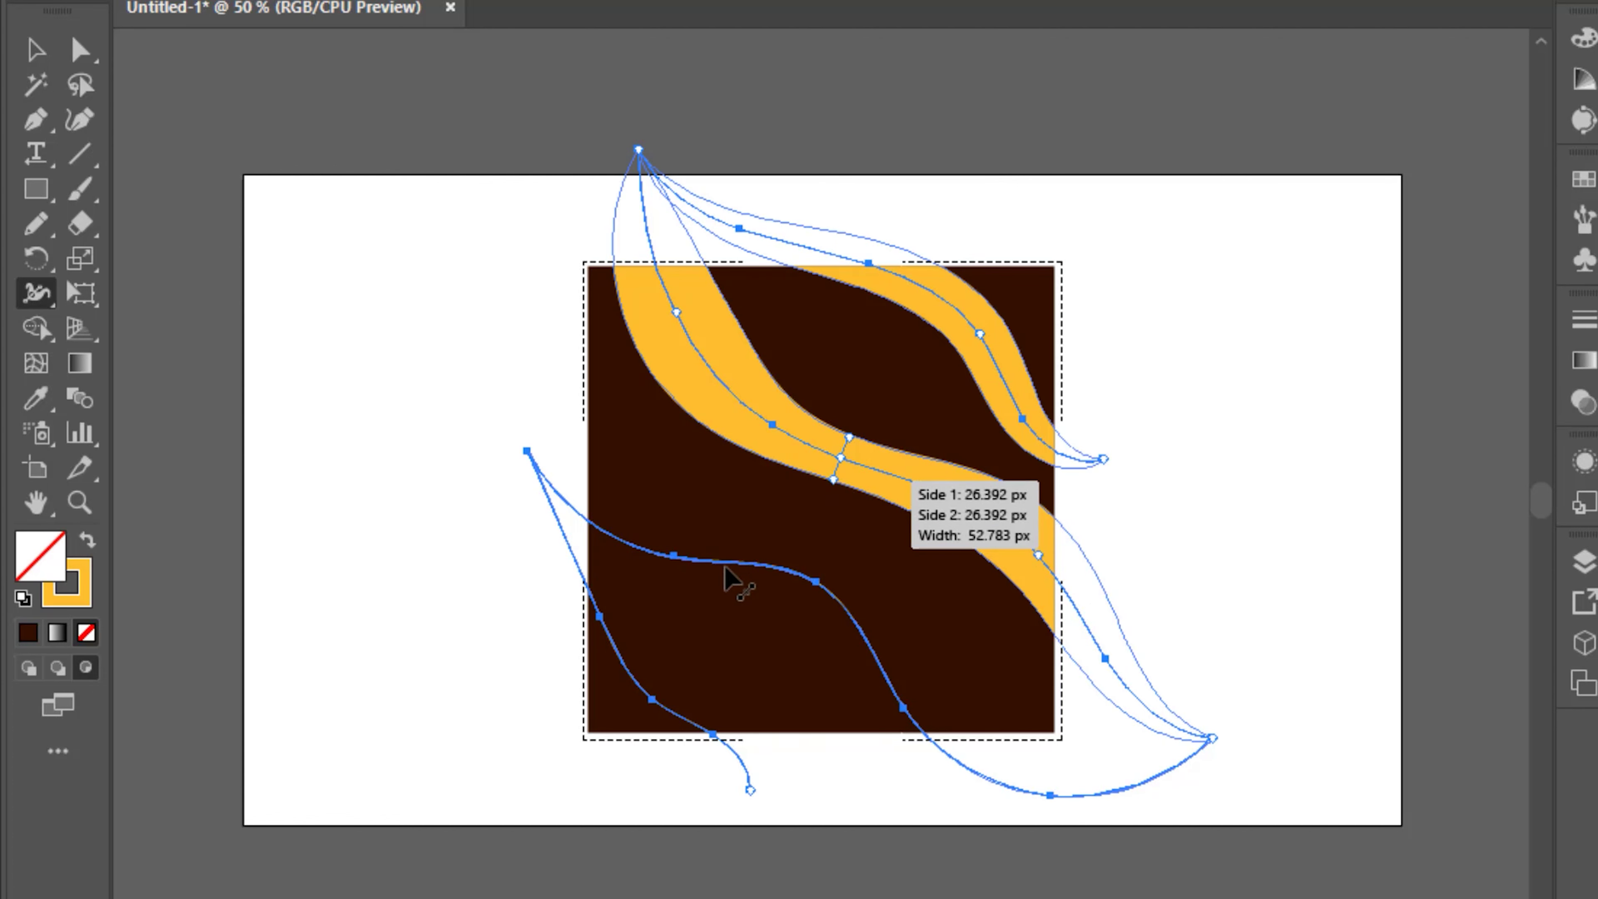
Step: Widen the lower golden band along its middle and taper it to about 45 px near the square's bottom edge
mouse_move(725, 560)
left_mouse_down()
mouse_move(726, 602)
mouse_move(801, 596)
left_mouse_up()
left_click_drag(878, 725, 891, 719)
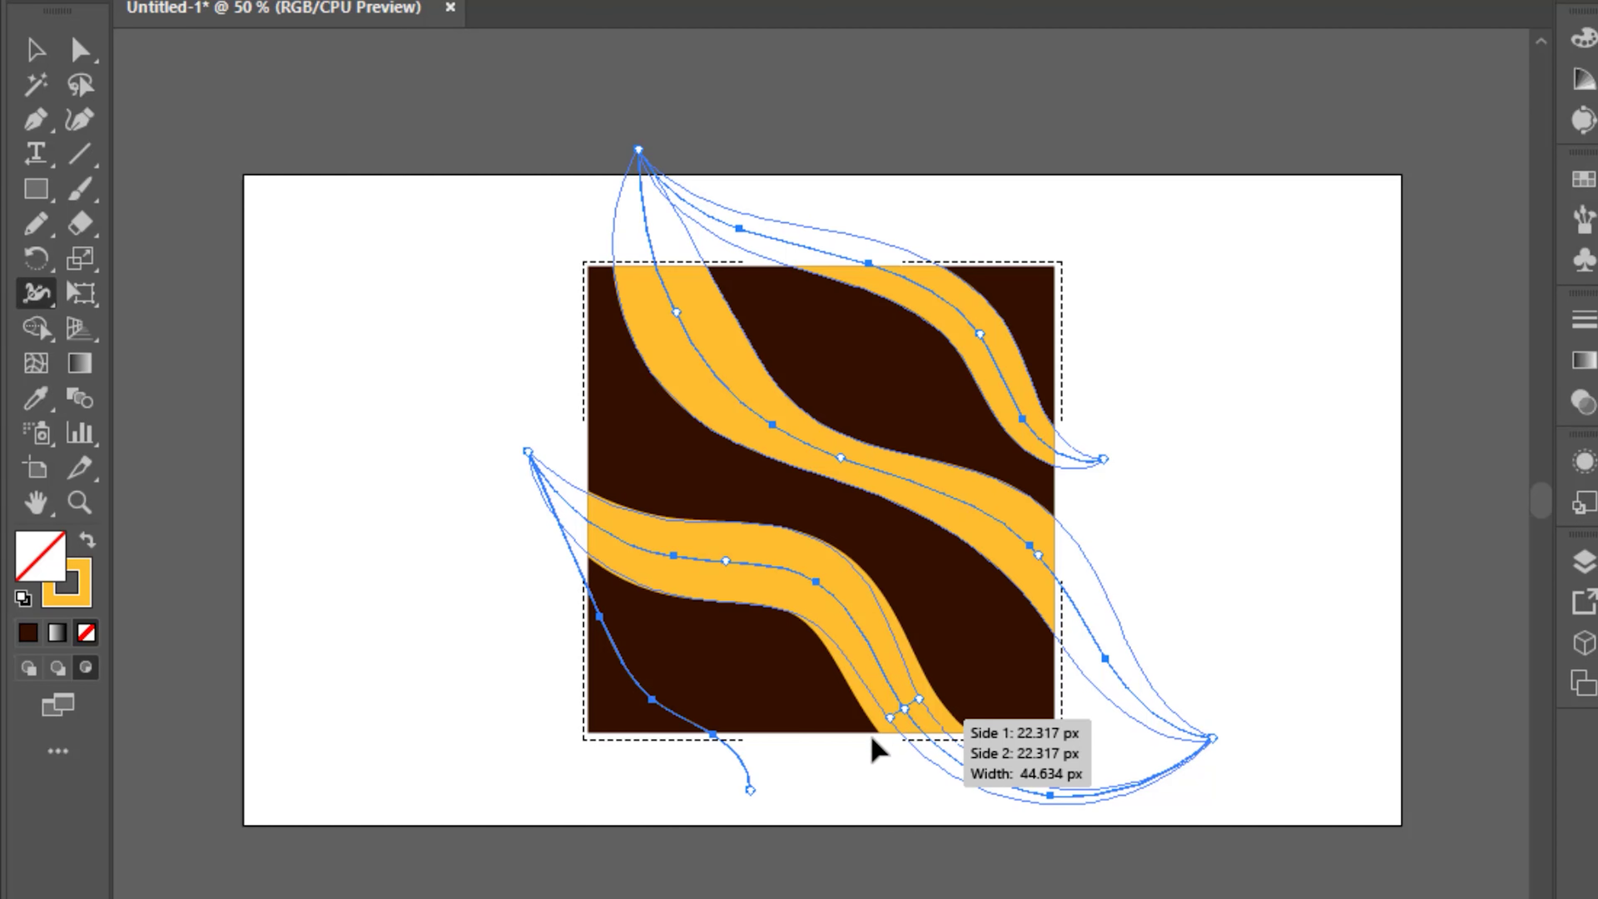
left_click_drag(872, 740, 871, 740)
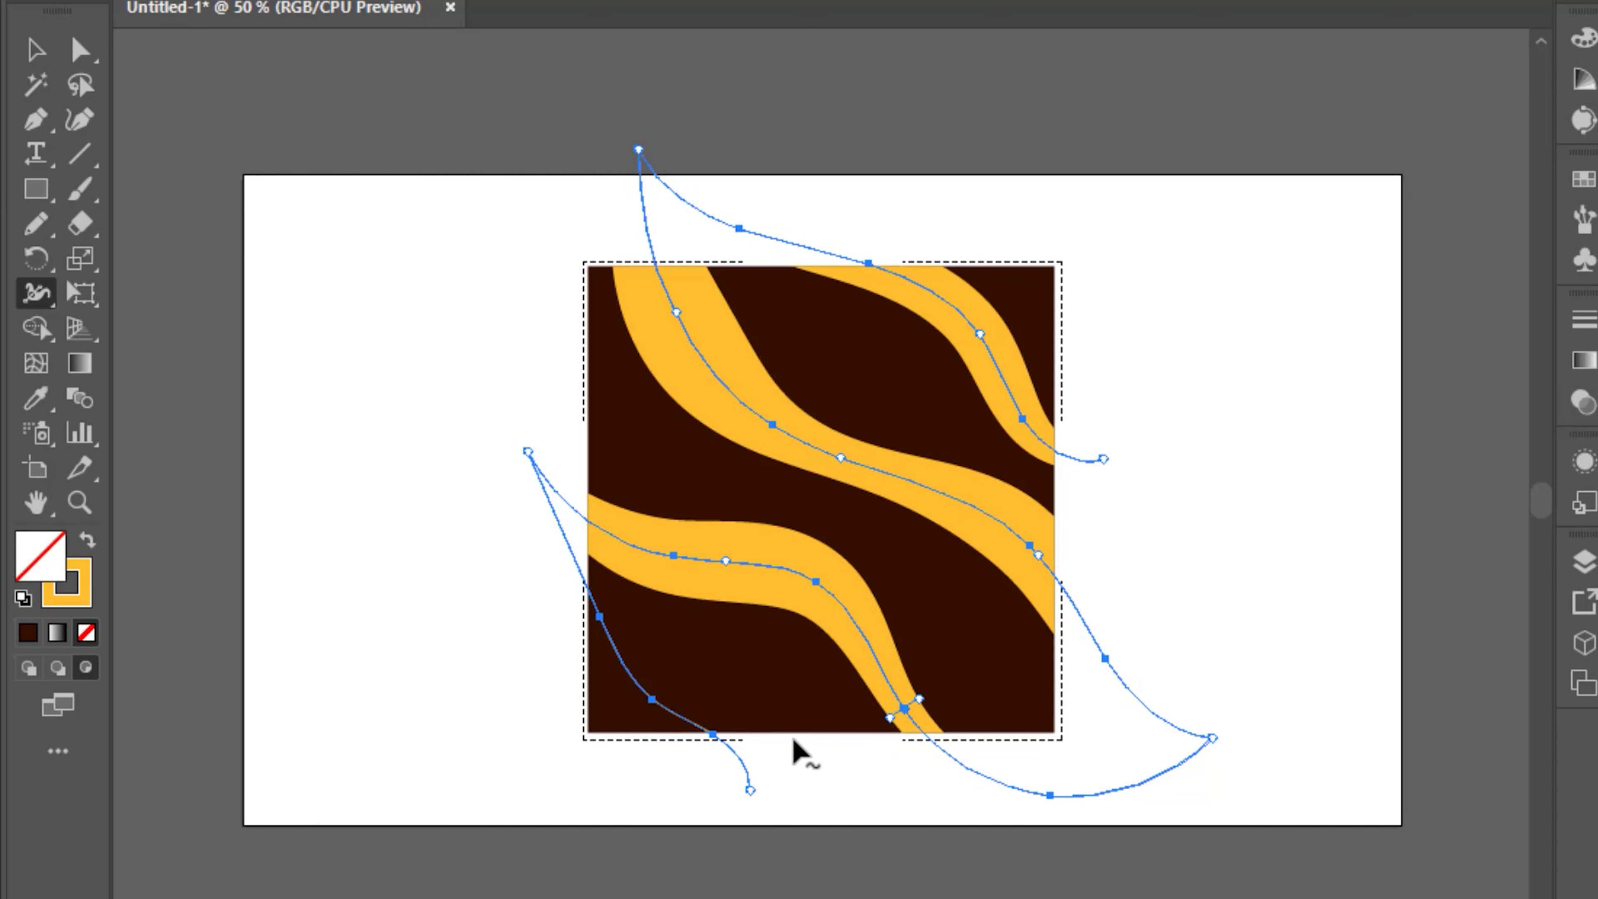
Step: Widen the golden band in the square's bottom-left corner and pinch it where it crosses the left edge
left_click_drag(648, 691, 624, 704)
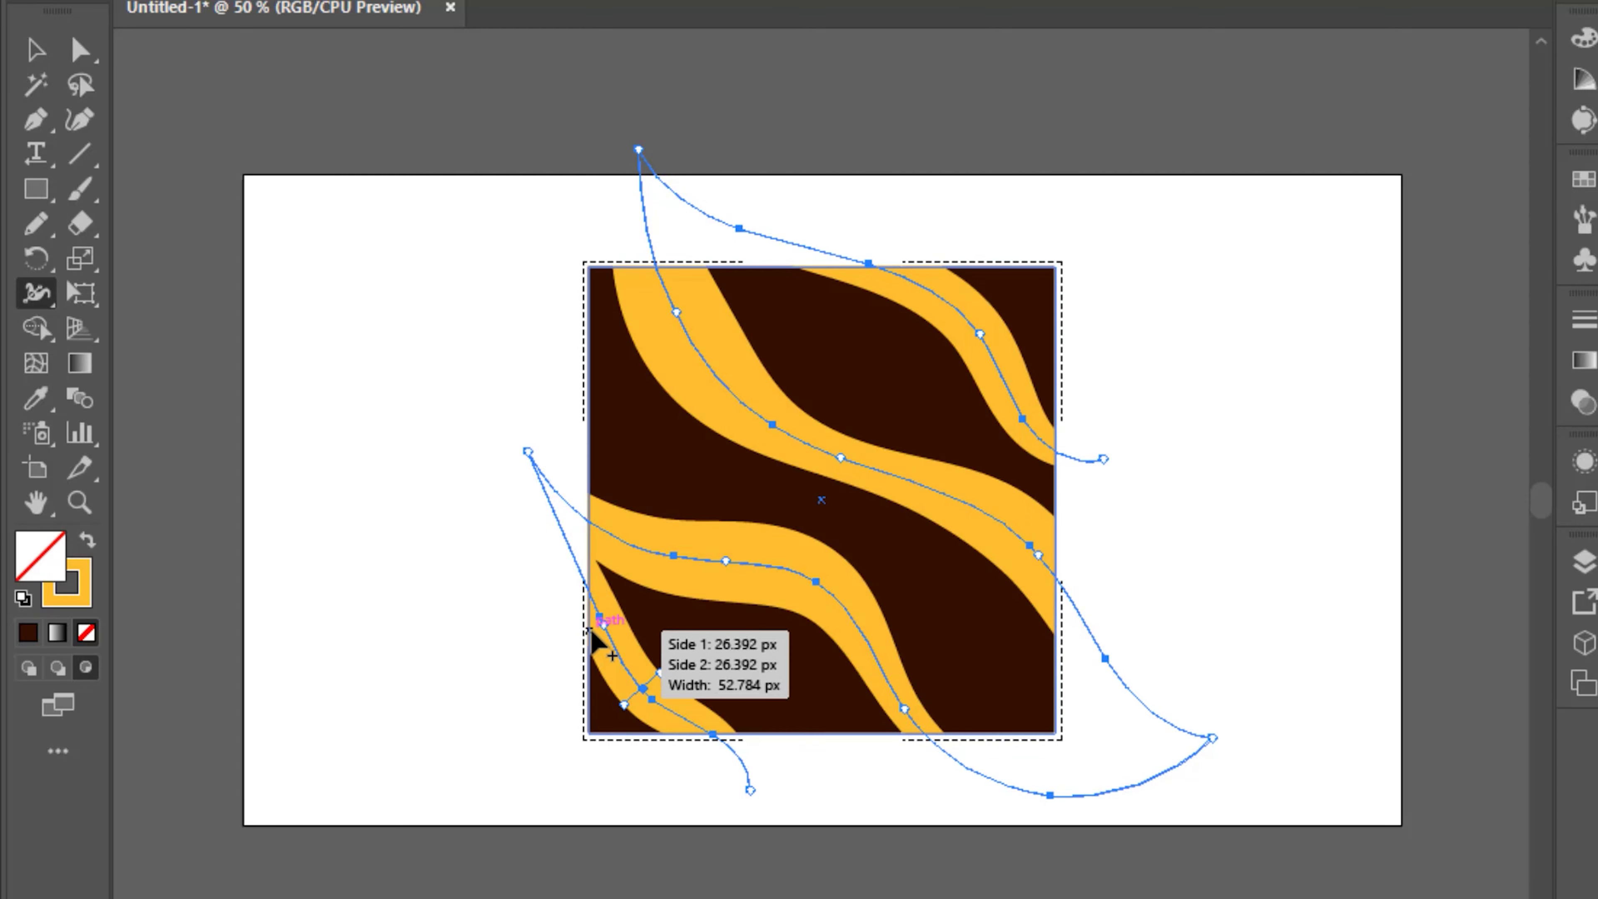
left_click_drag(600, 582, 590, 596)
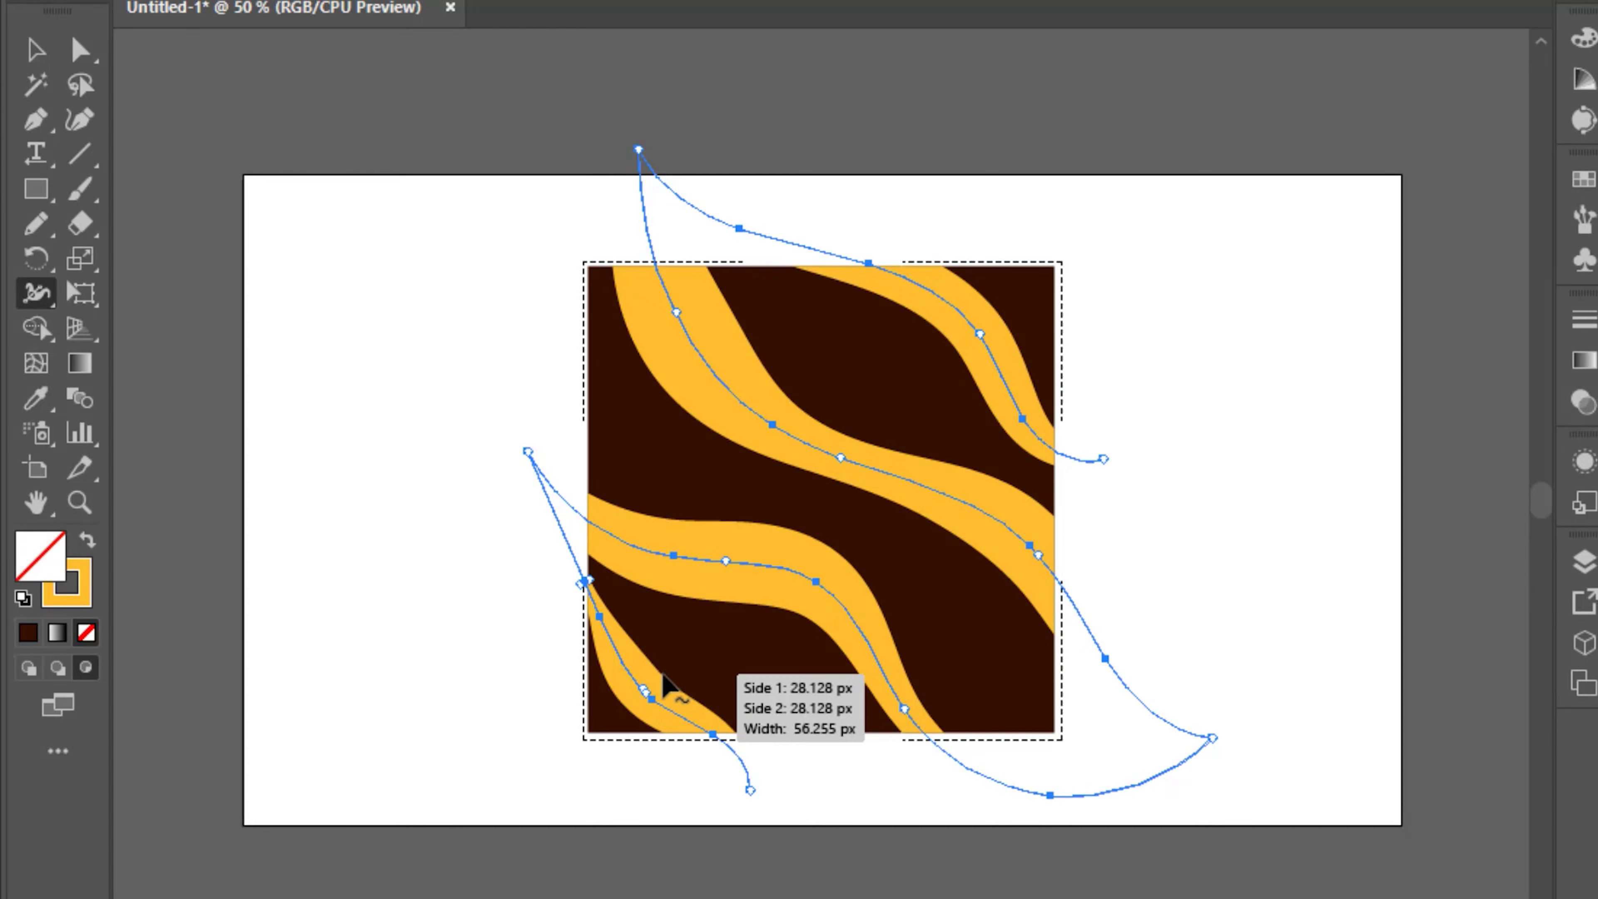
left_click_drag(662, 680, 667, 673)
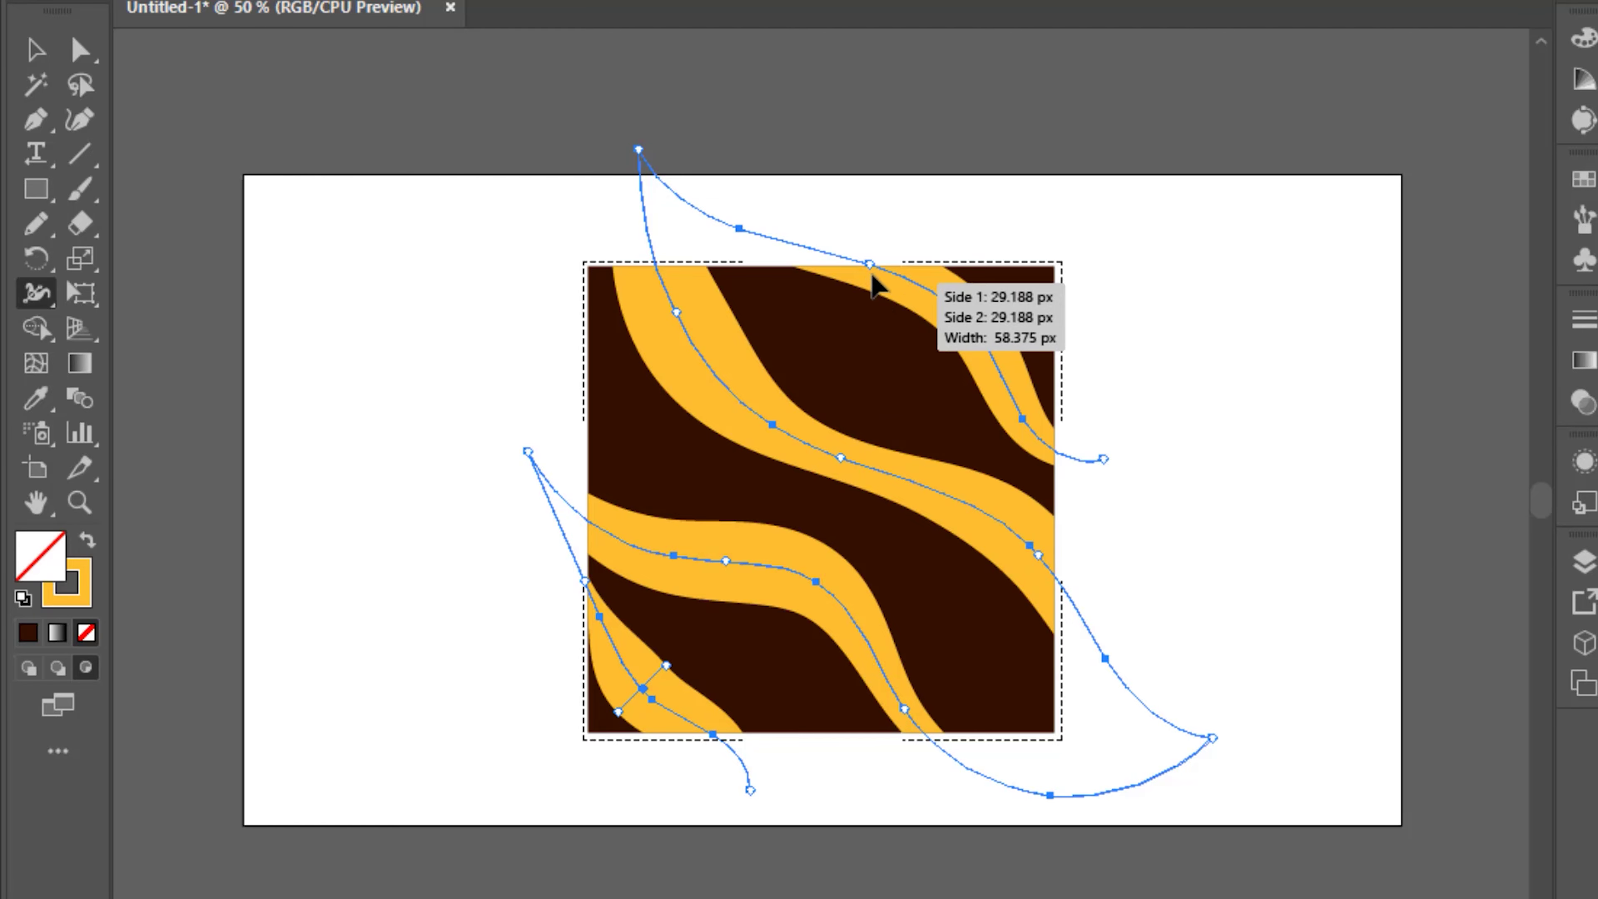
Step: Narrow the upper-right band to about 9 px at the square's top edge and widen its middle to about 79 px
left_click_drag(871, 277, 877, 269)
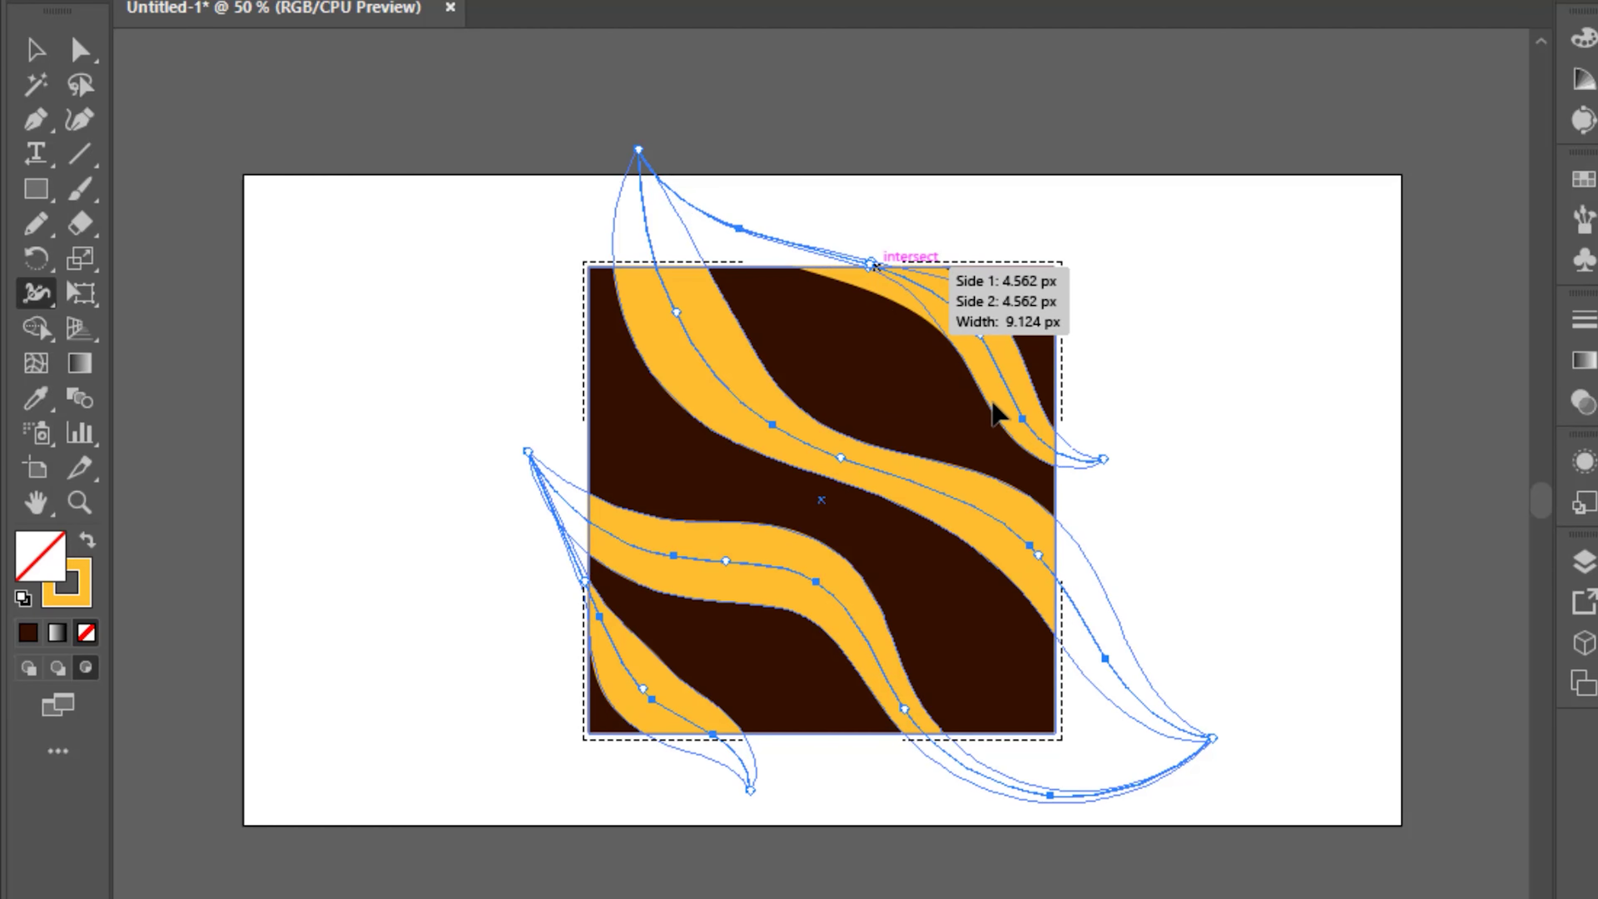
left_click_drag(989, 357, 990, 347)
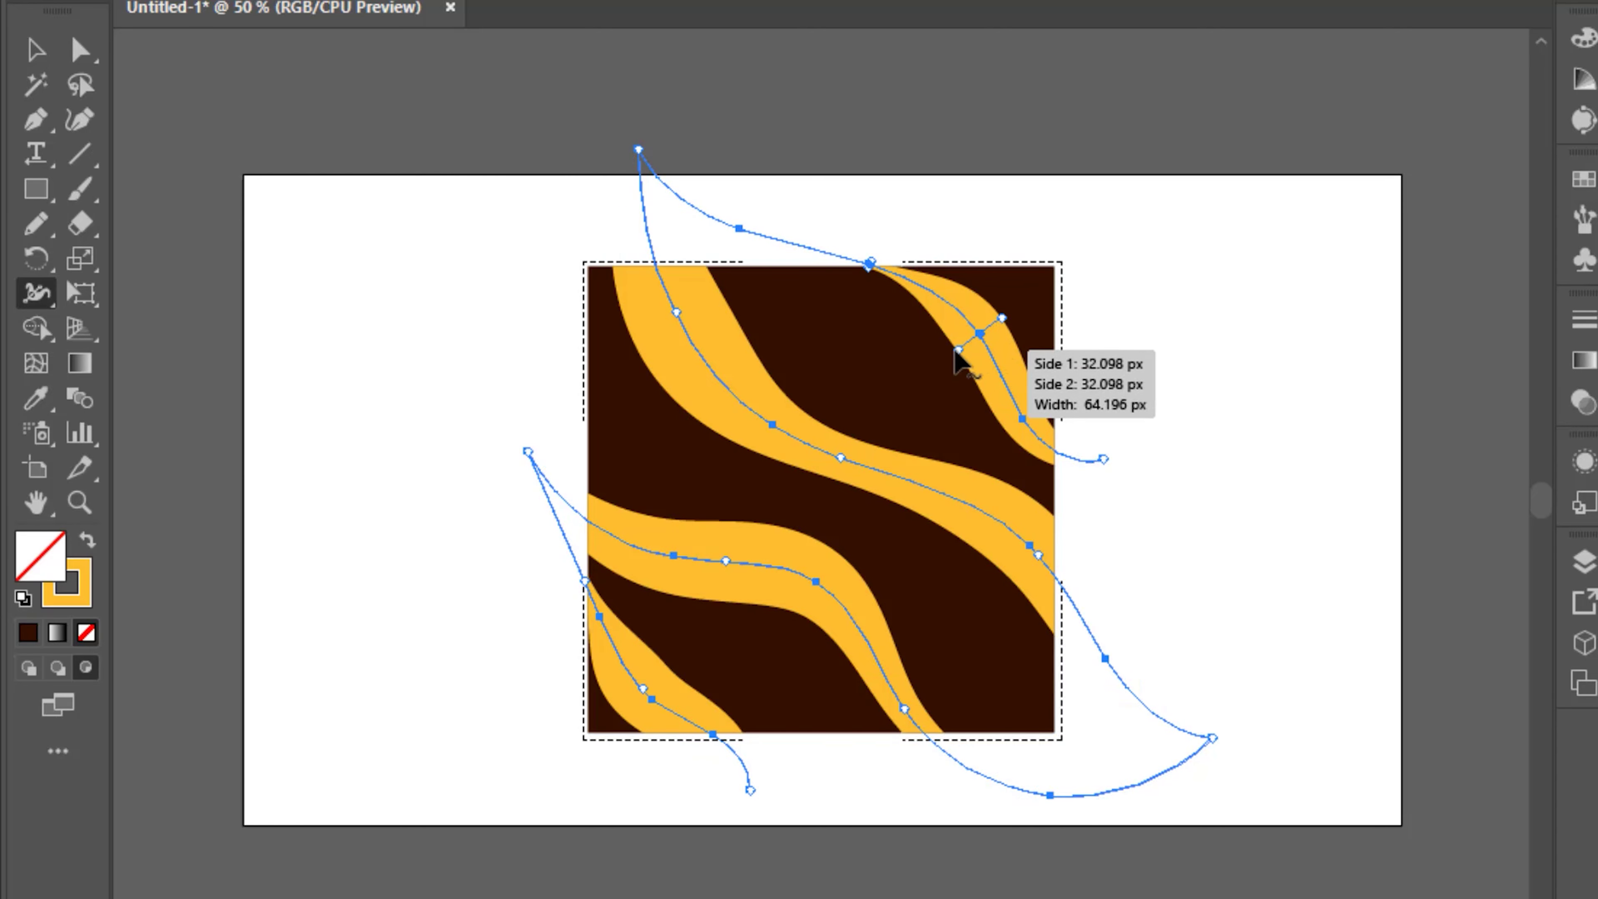
left_click_drag(954, 352, 989, 352)
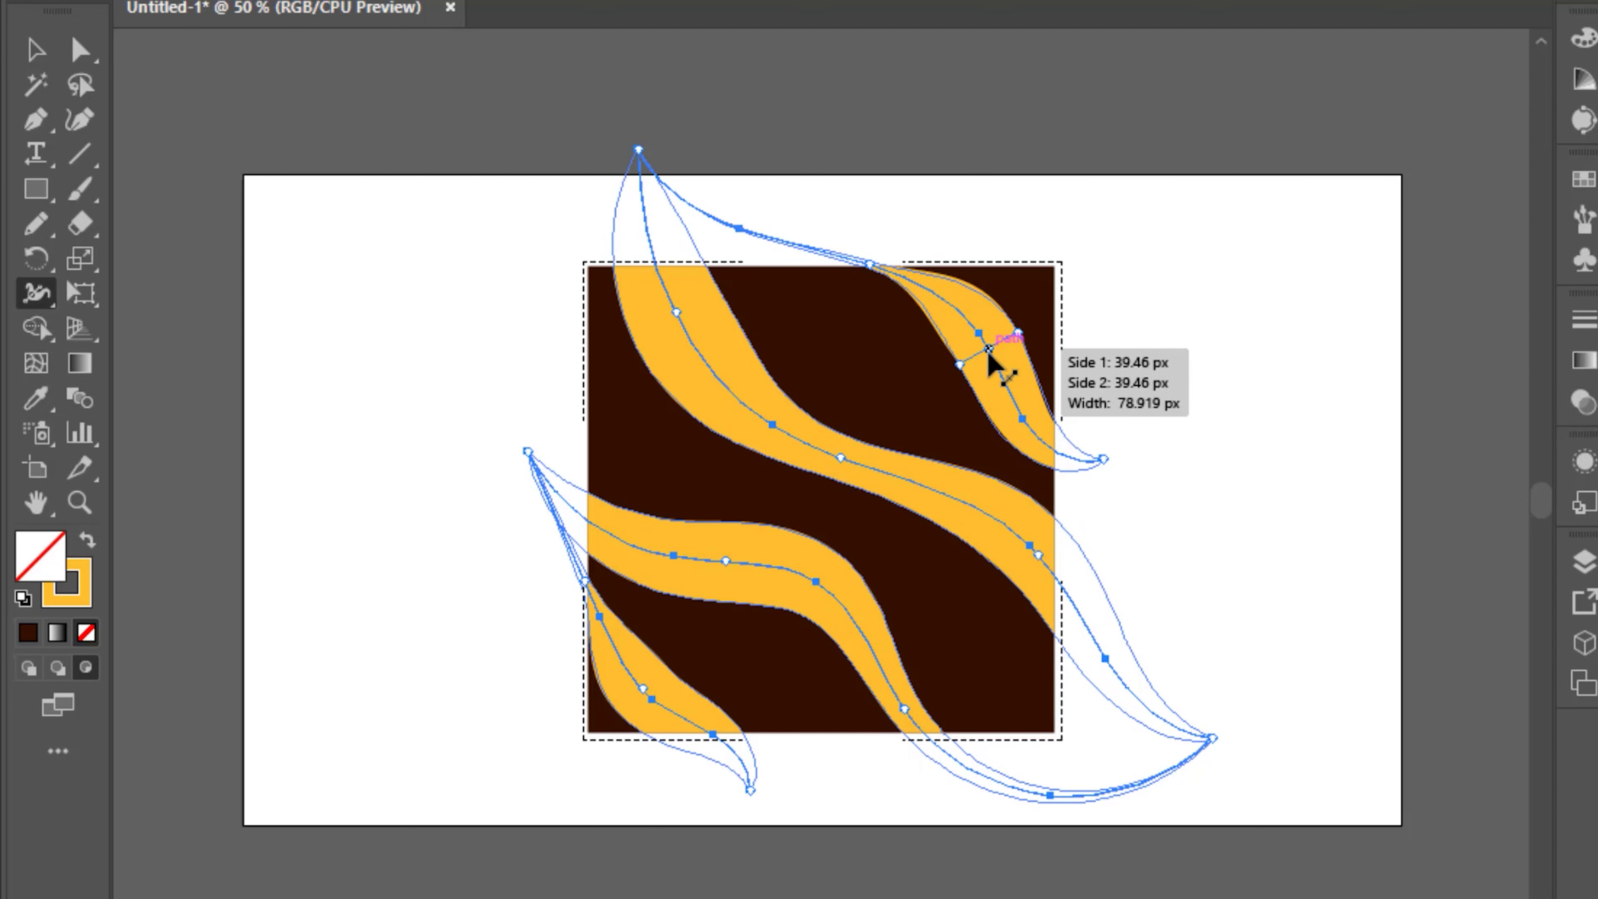
left_click_drag(989, 353, 991, 356)
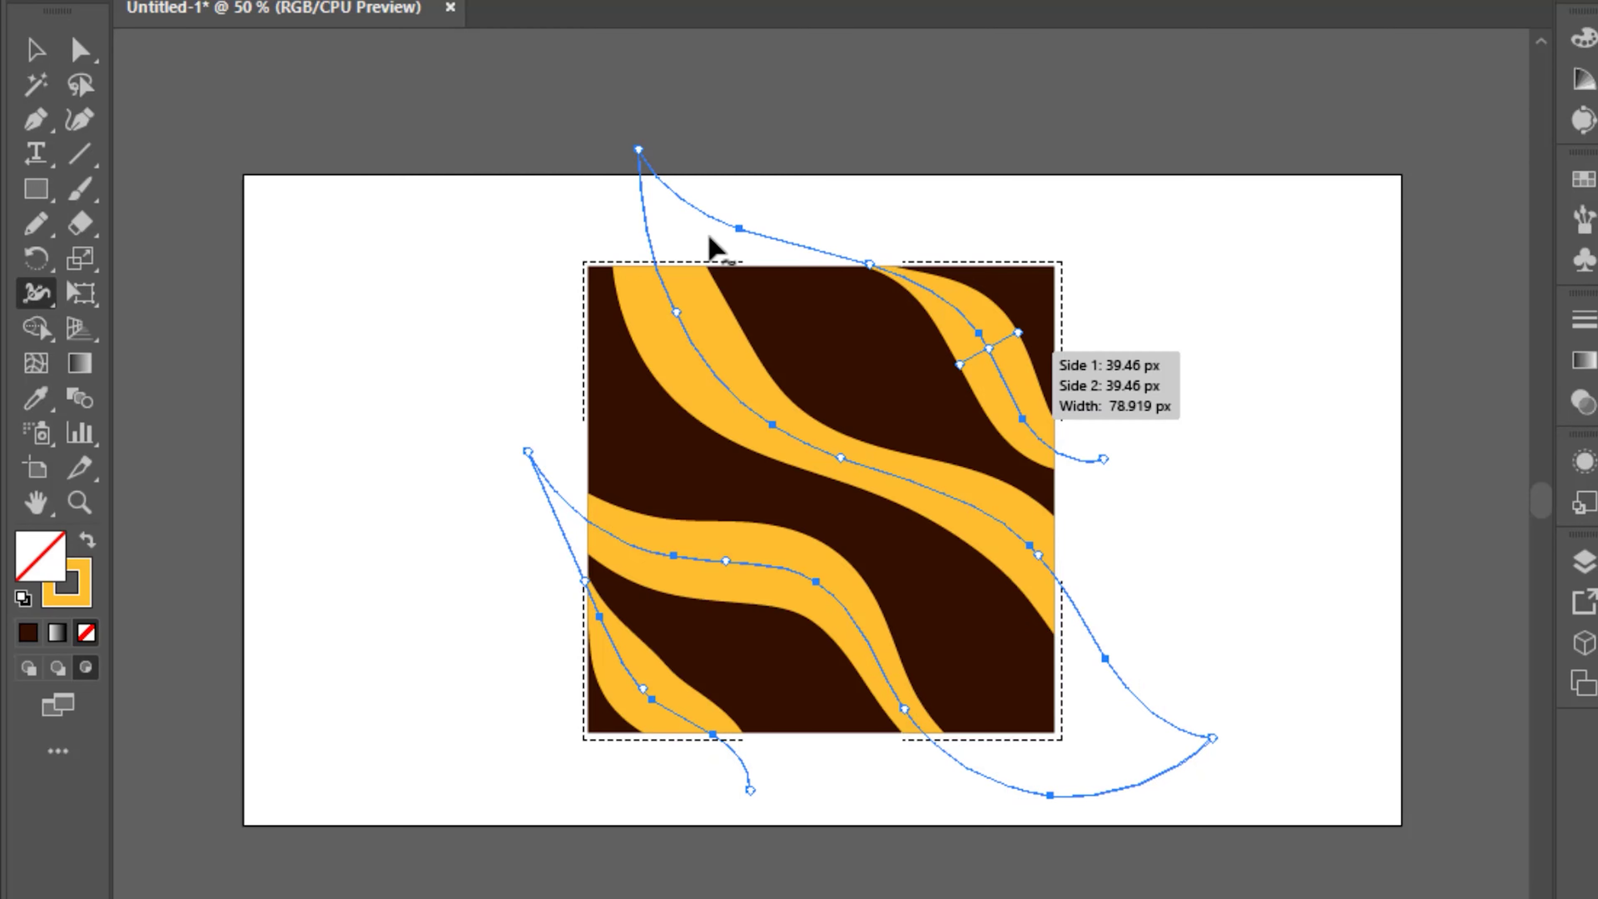
Step: Convert the selected variable-width golden line into a filled shape with Outline Stroke
key("alt+o")
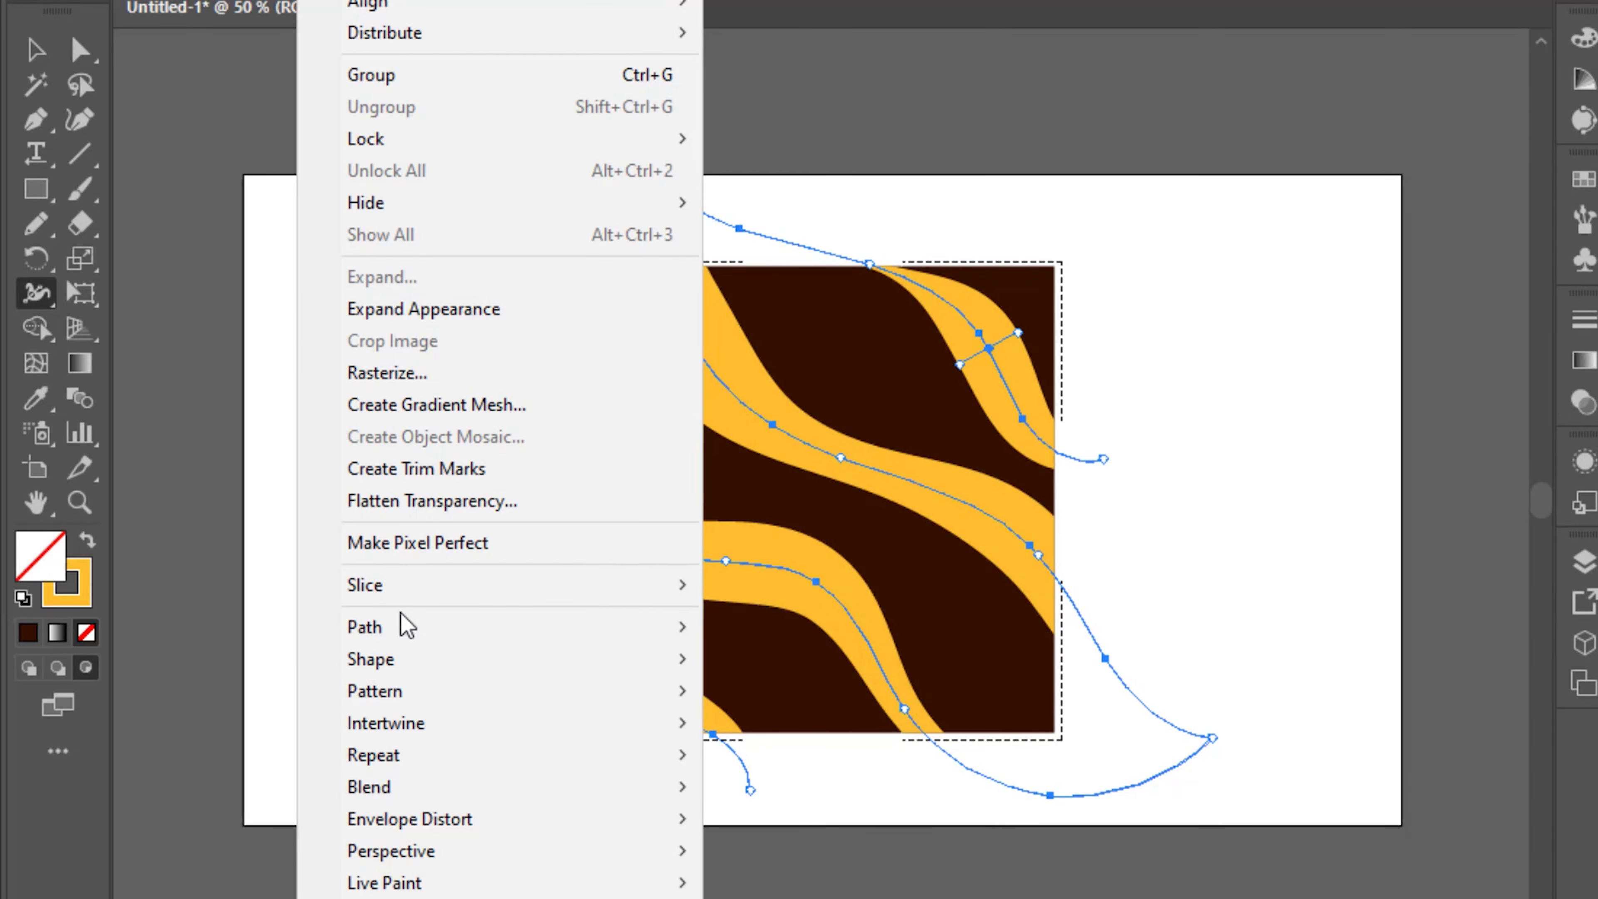
mouse_move(689, 626)
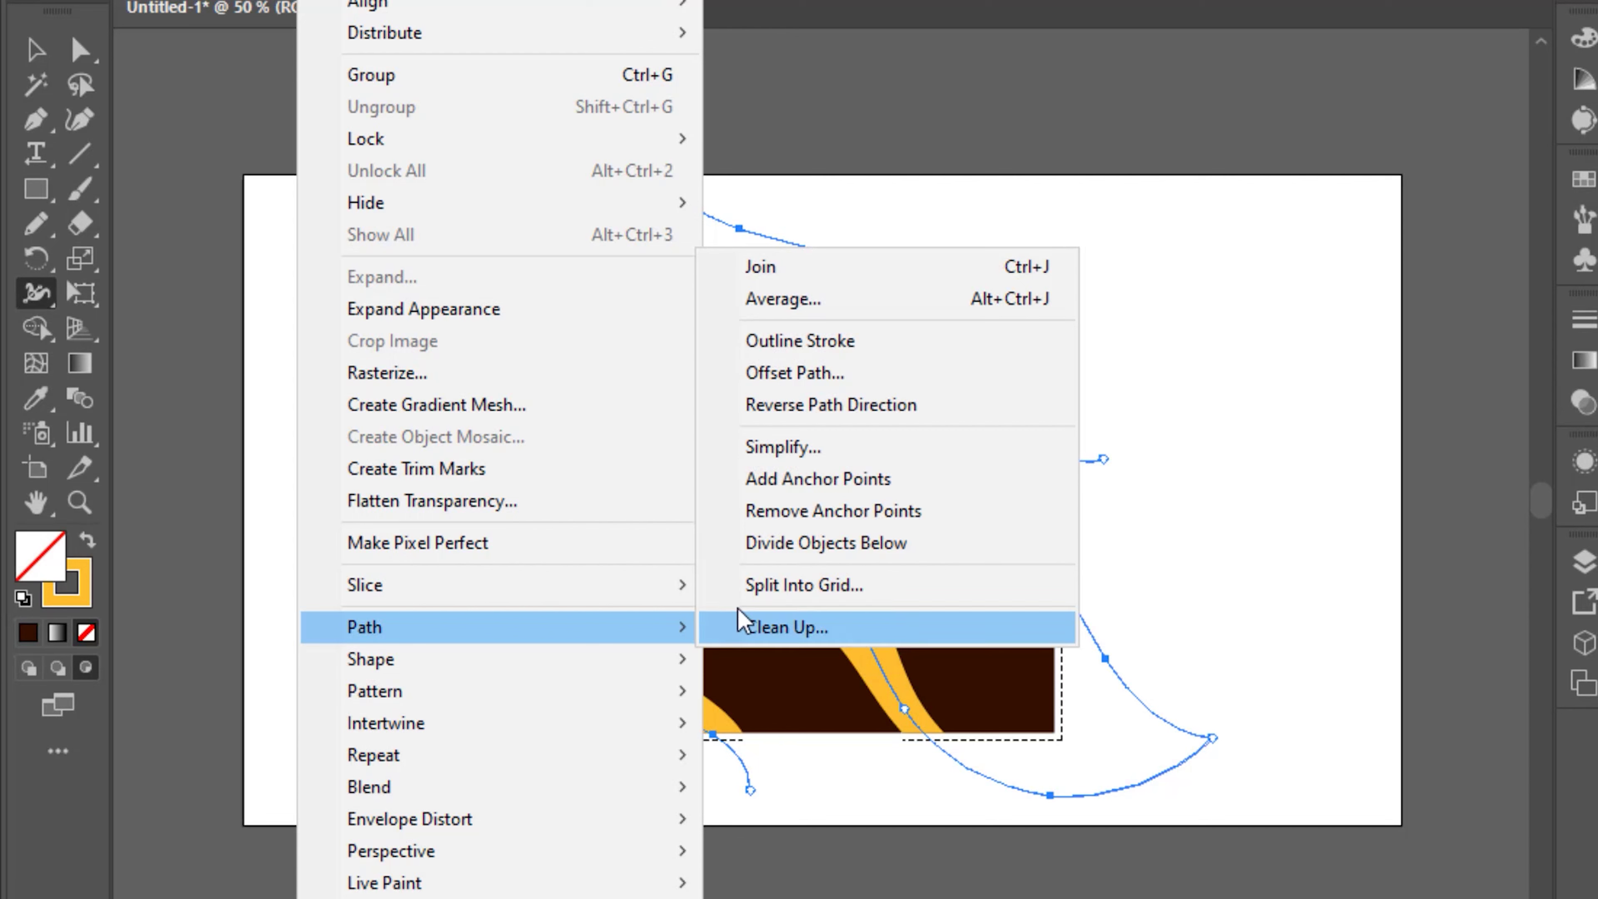
left_click(821, 357)
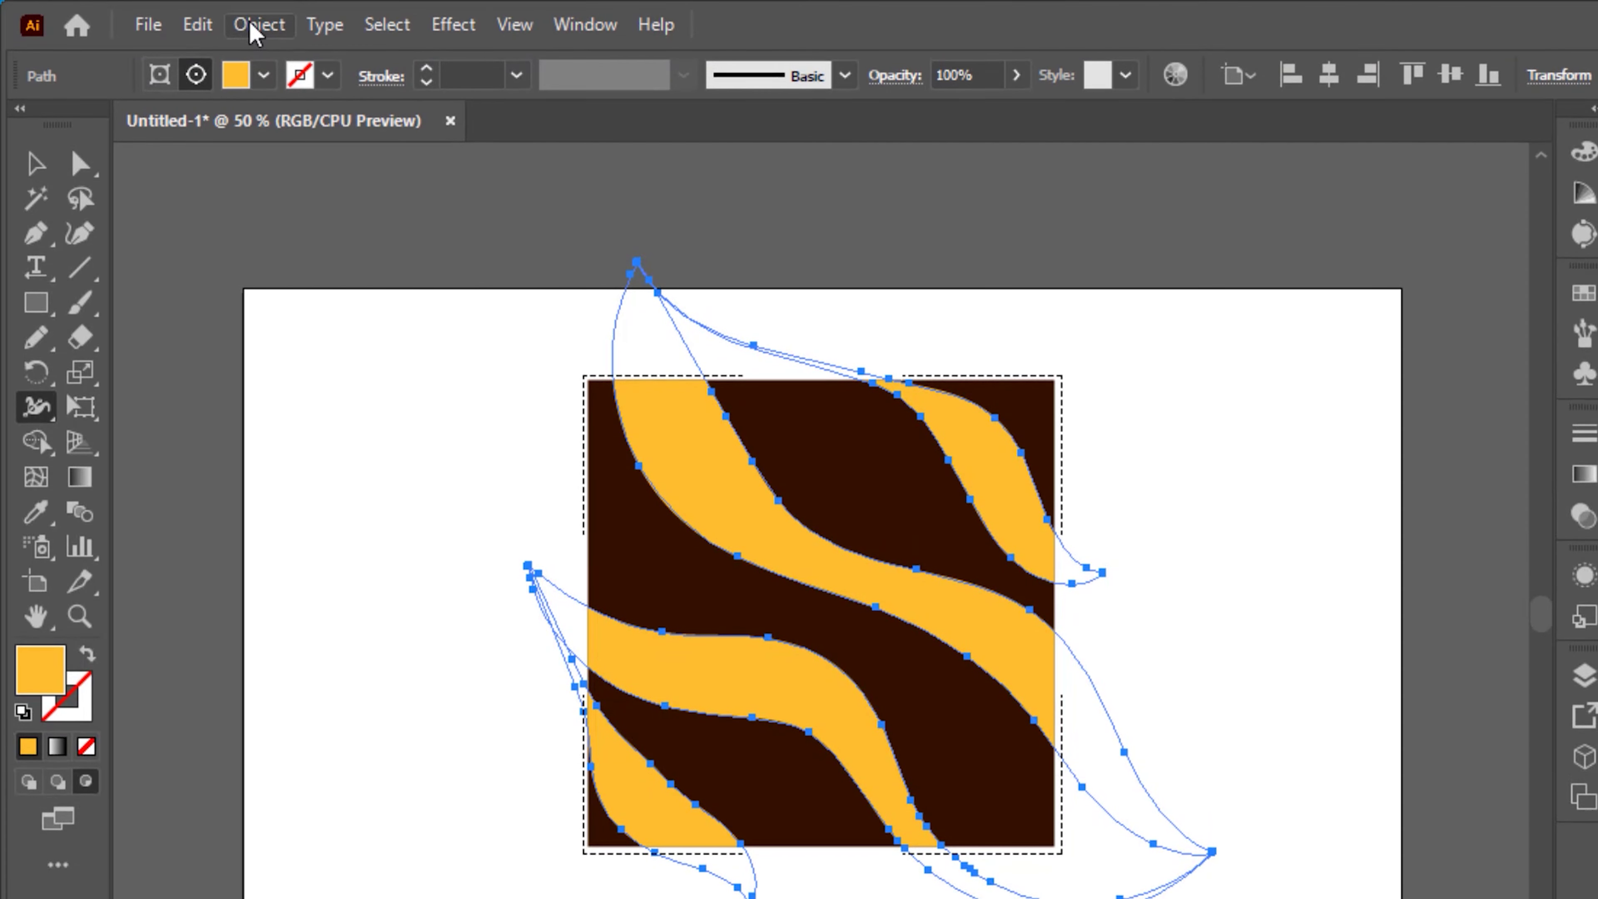
Step: Run the Circle Fill script on the golden shape with max size 5%, min size 2%, minimum distance 1 pt and black circles
left_click(151, 20)
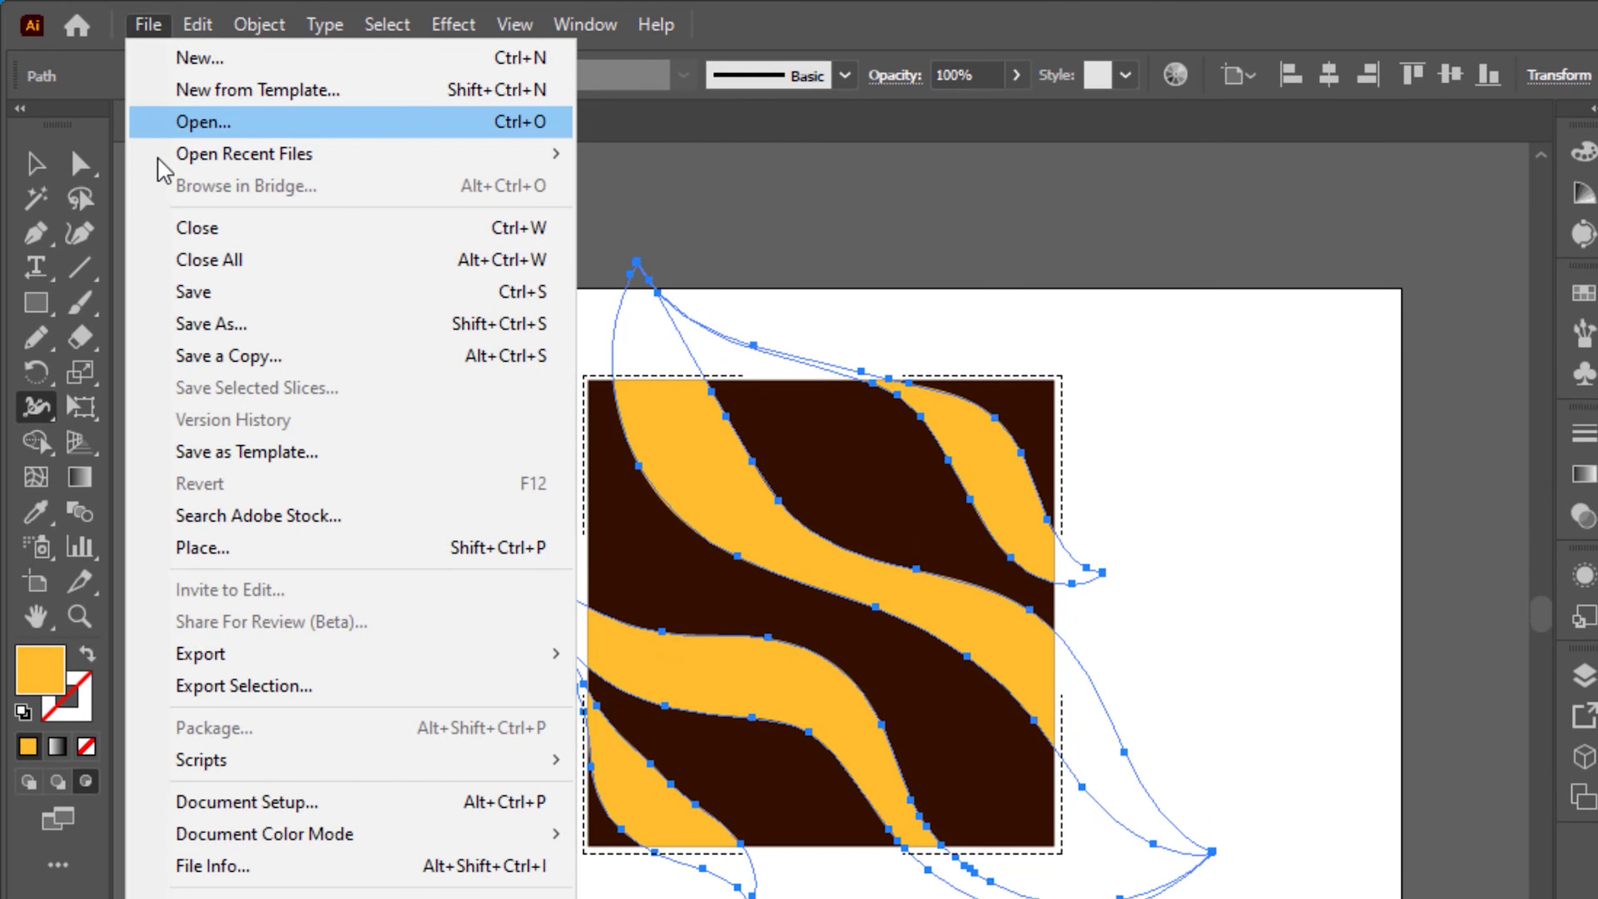
mouse_move(271, 763)
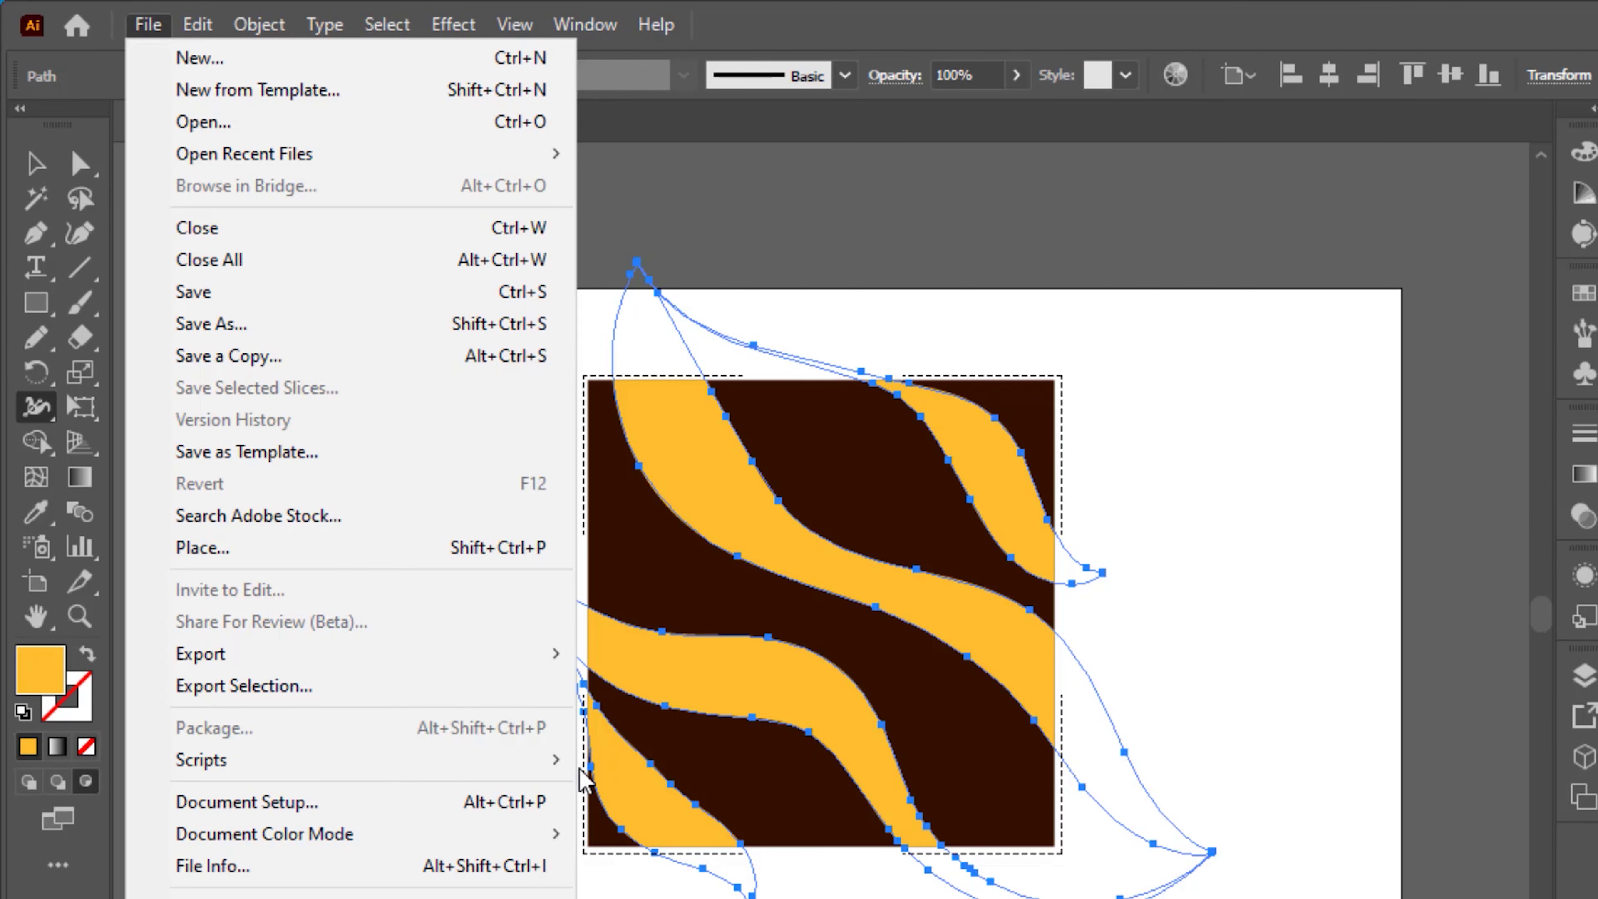
left_click(644, 208)
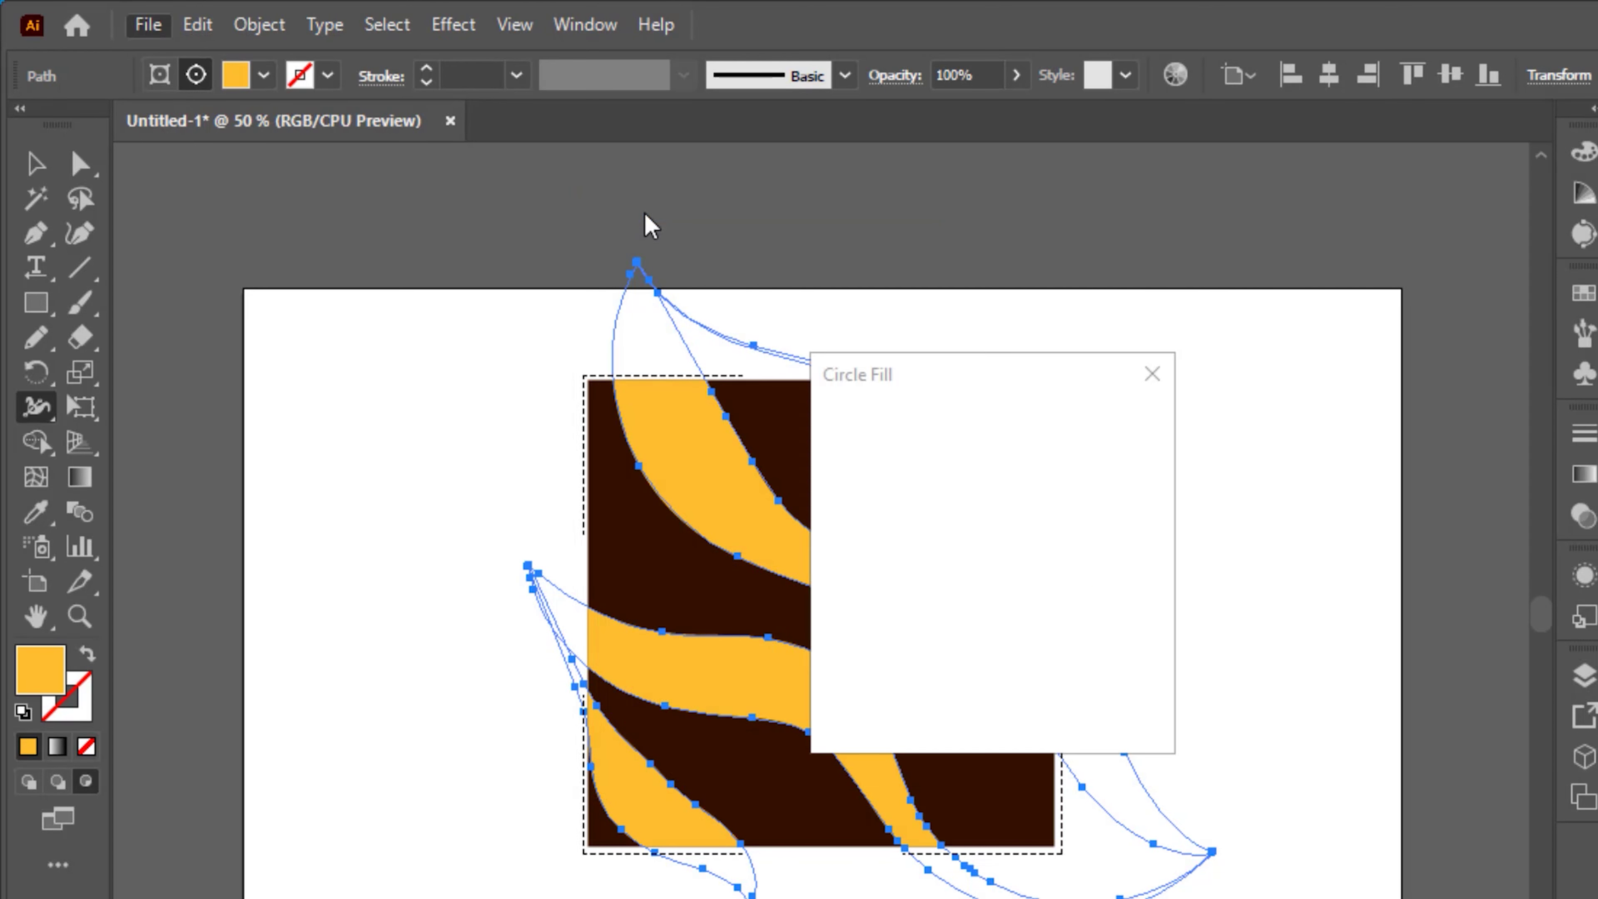
left_click(988, 469)
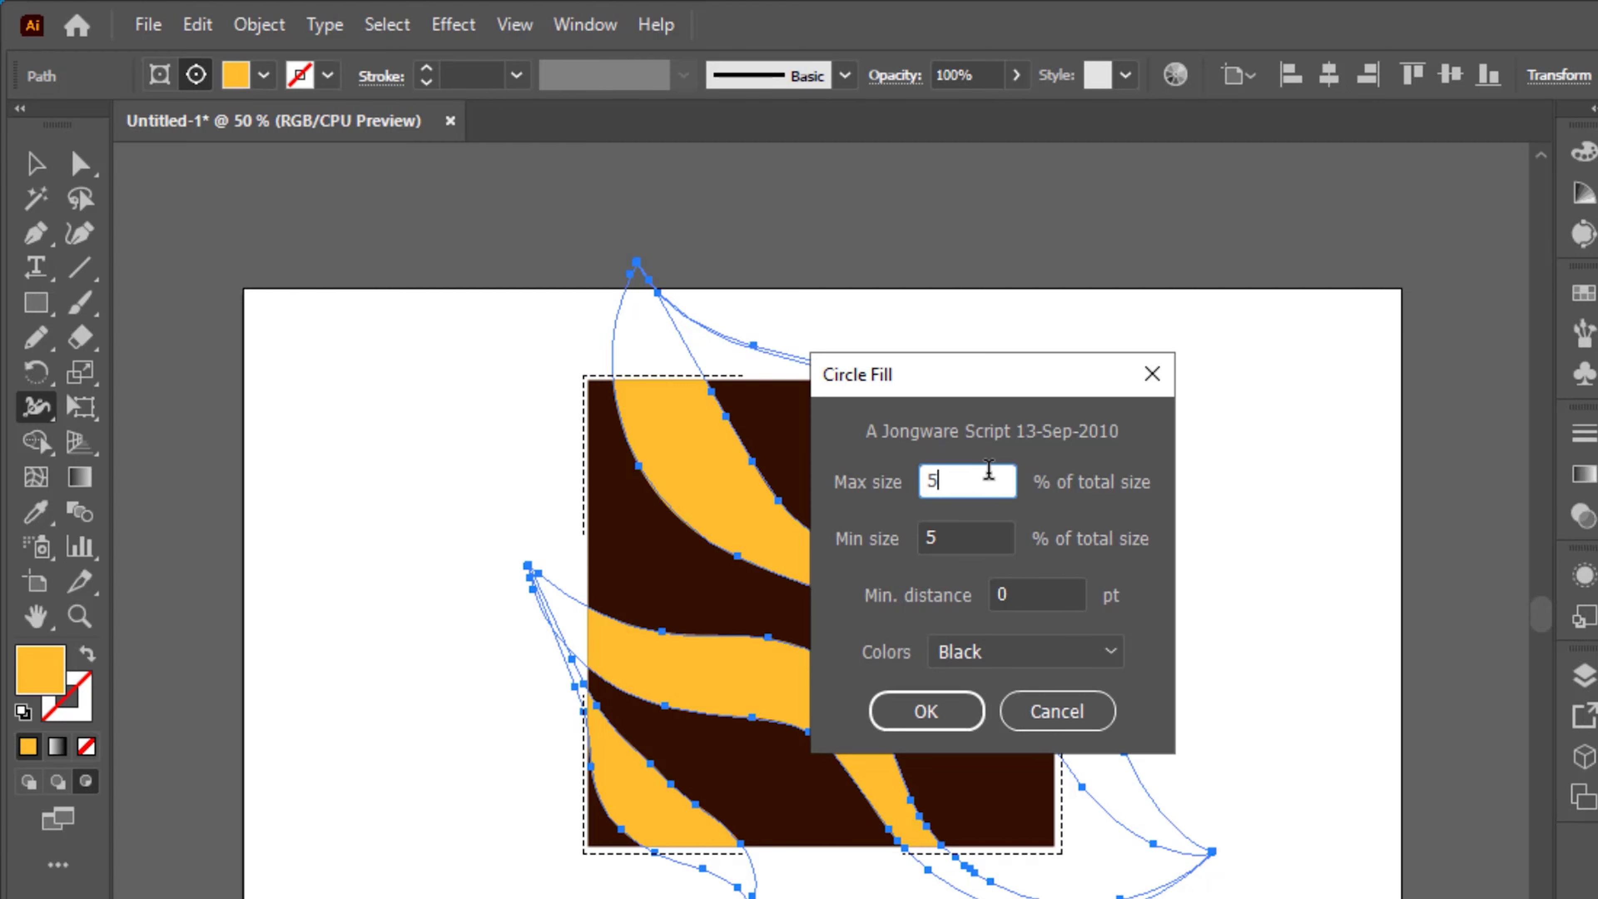
key("Tab")
key("Tab")
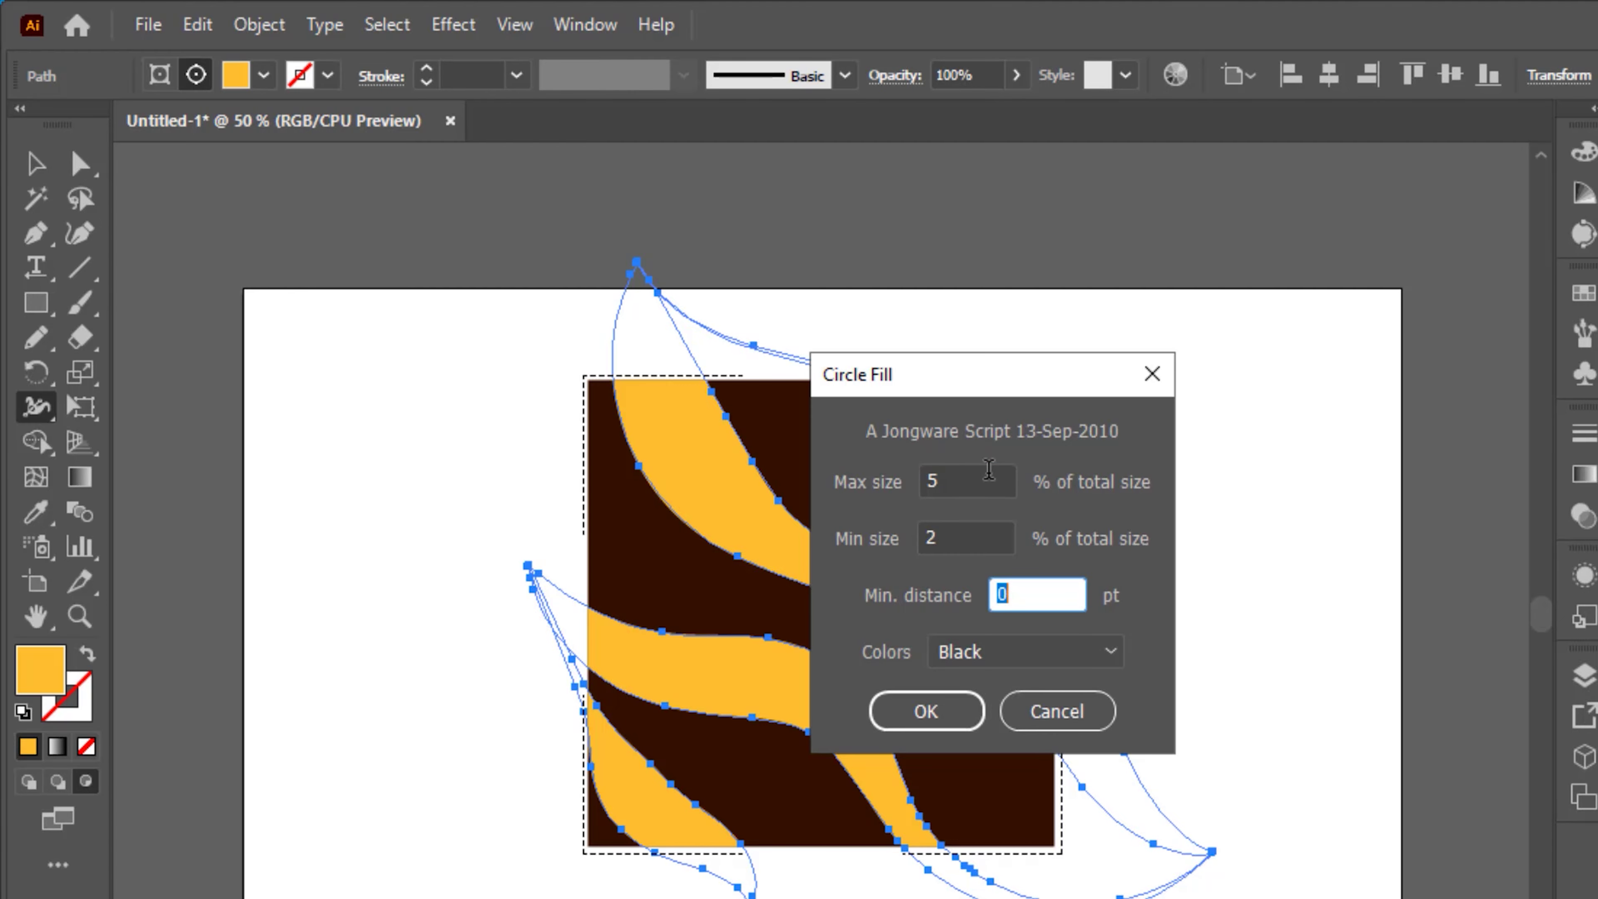
type("1")
left_click(962, 727)
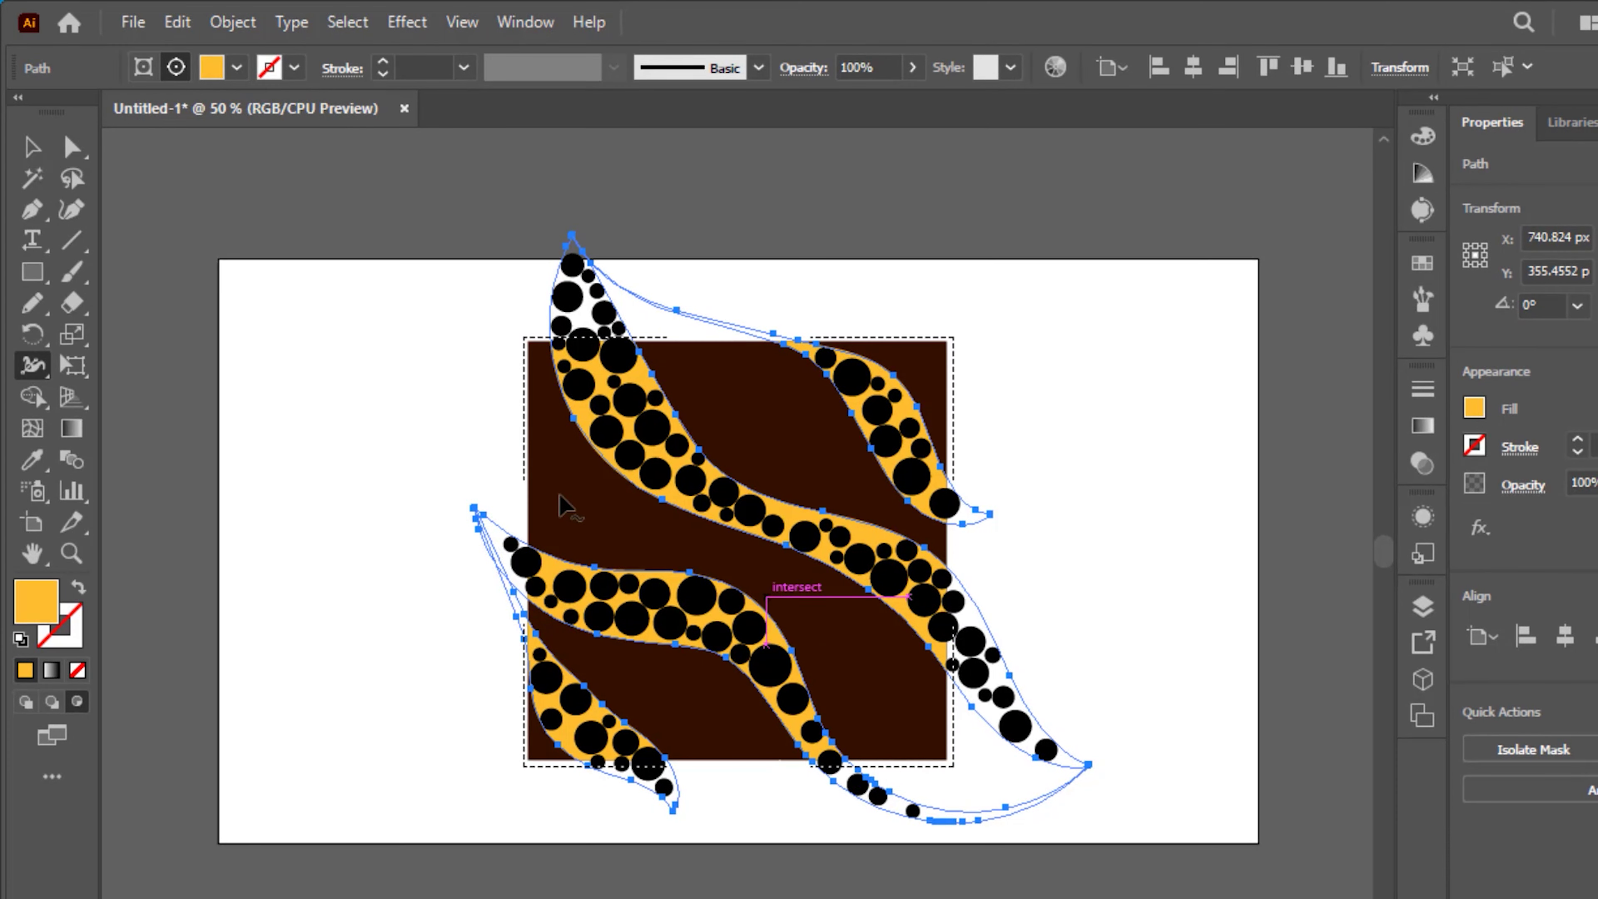
Step: Select all the black circles with the Magic Wand and fill them with the dark brown swatch R=47 G=23 B=6
left_click(37, 182)
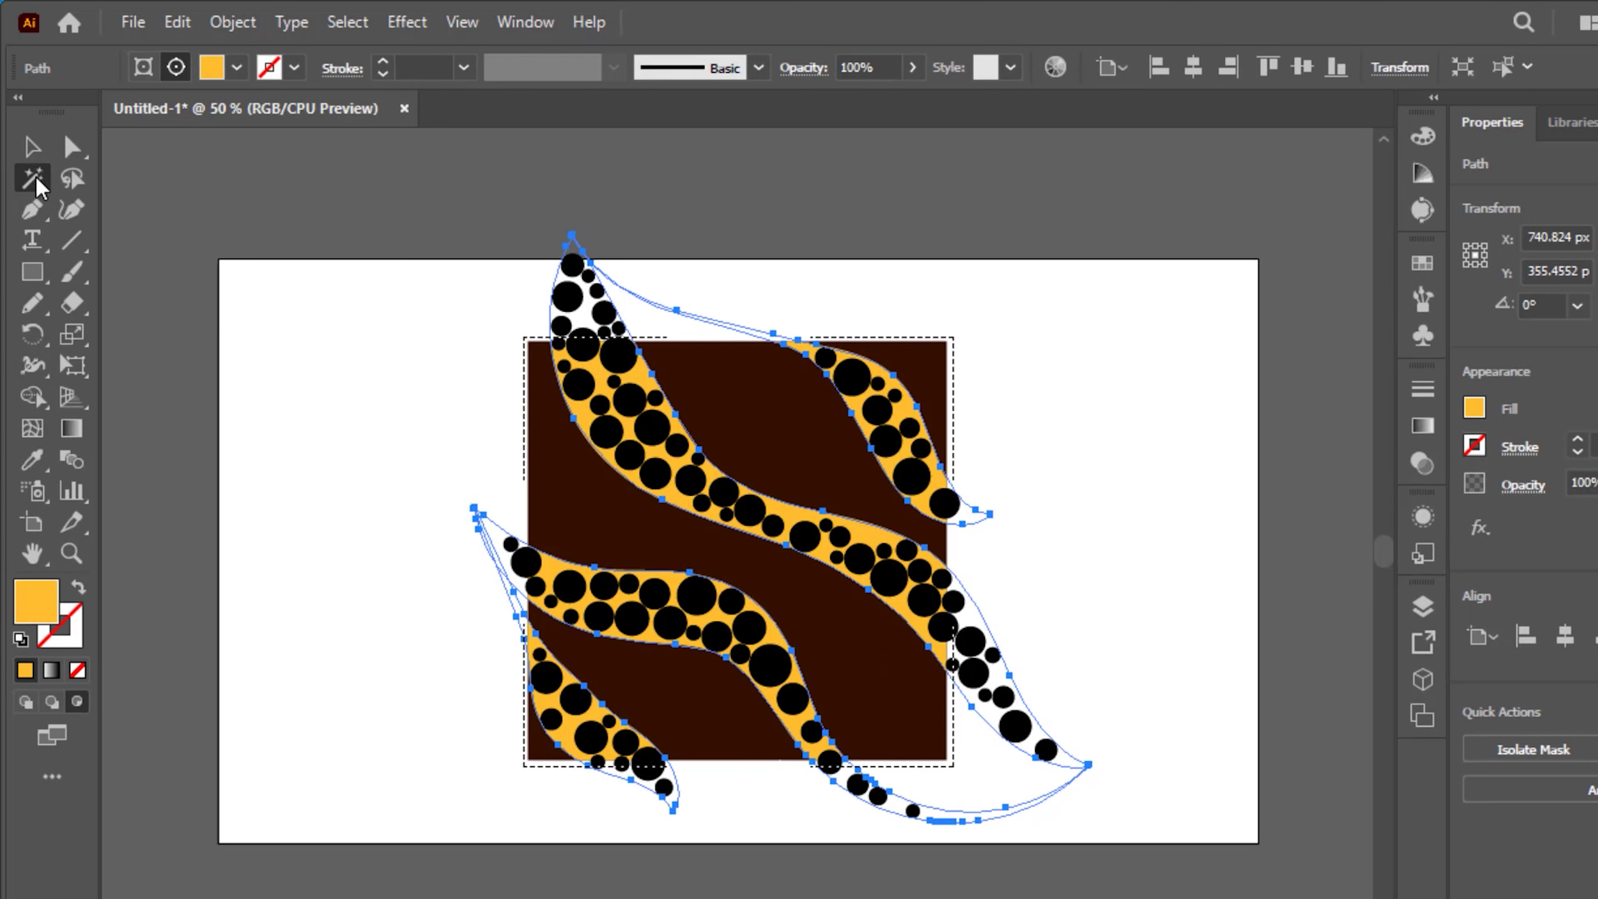
left_click(658, 435)
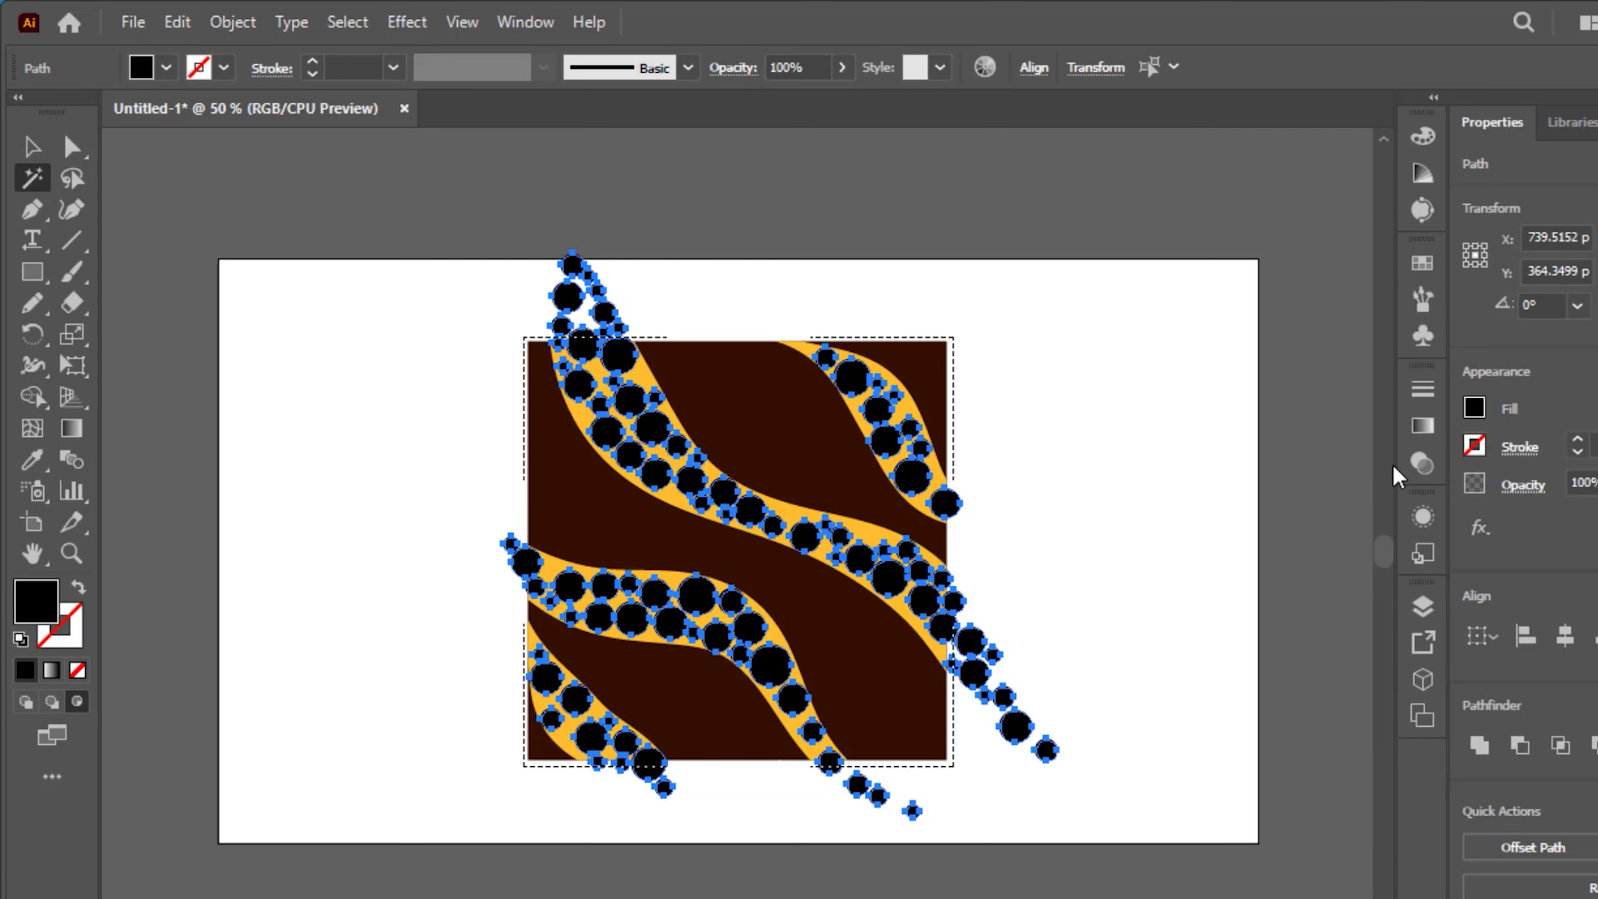
left_click(1472, 410)
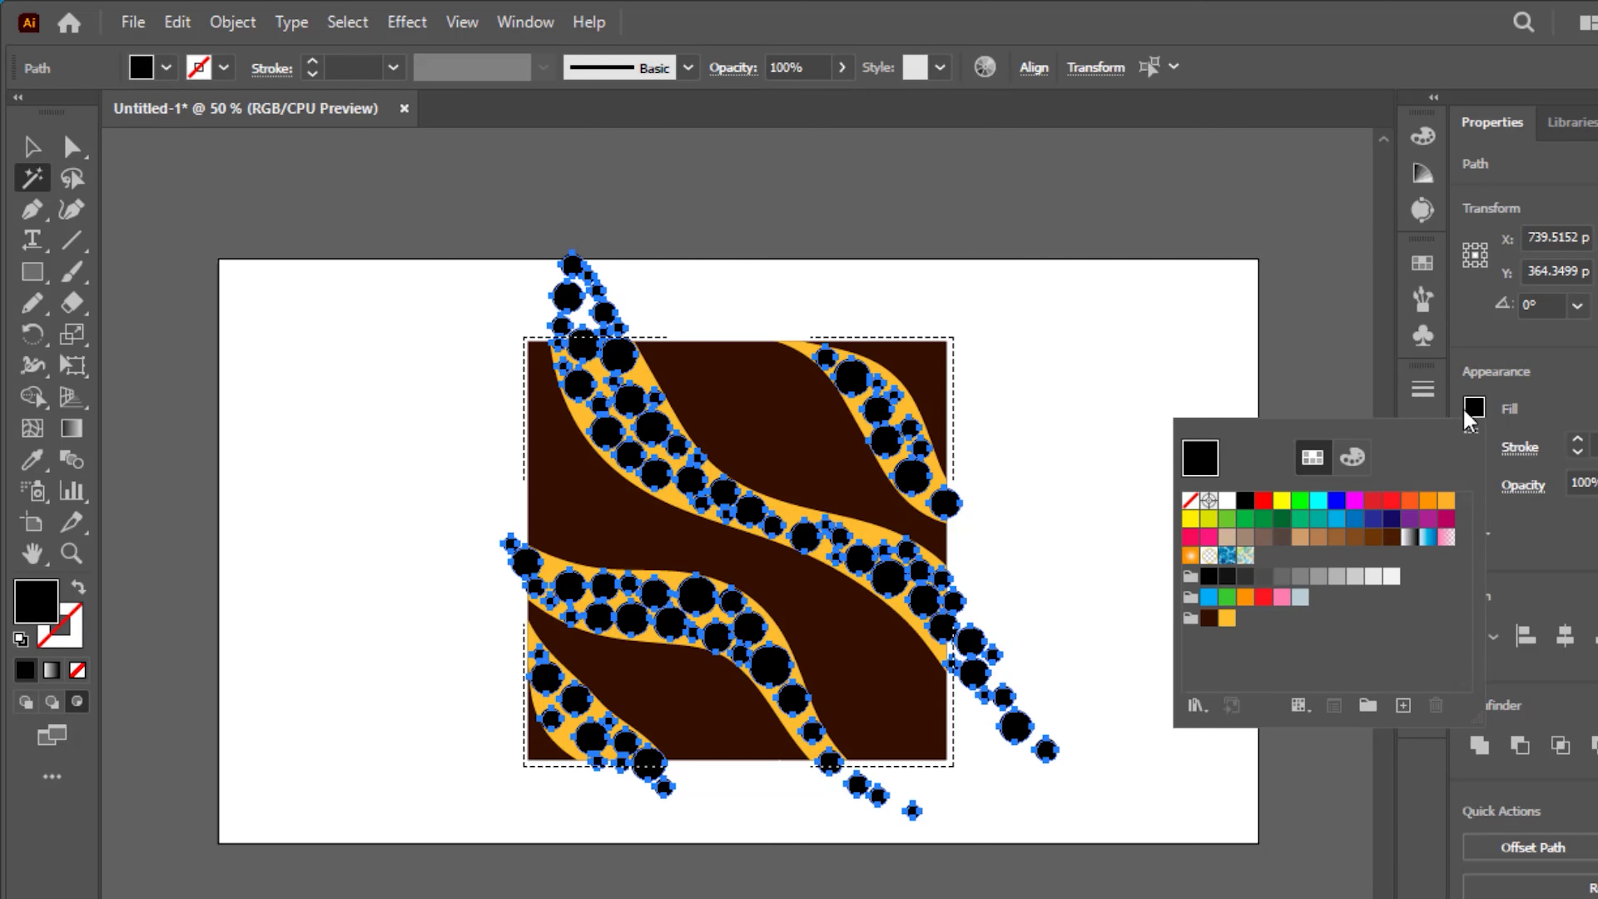
left_click(1209, 618)
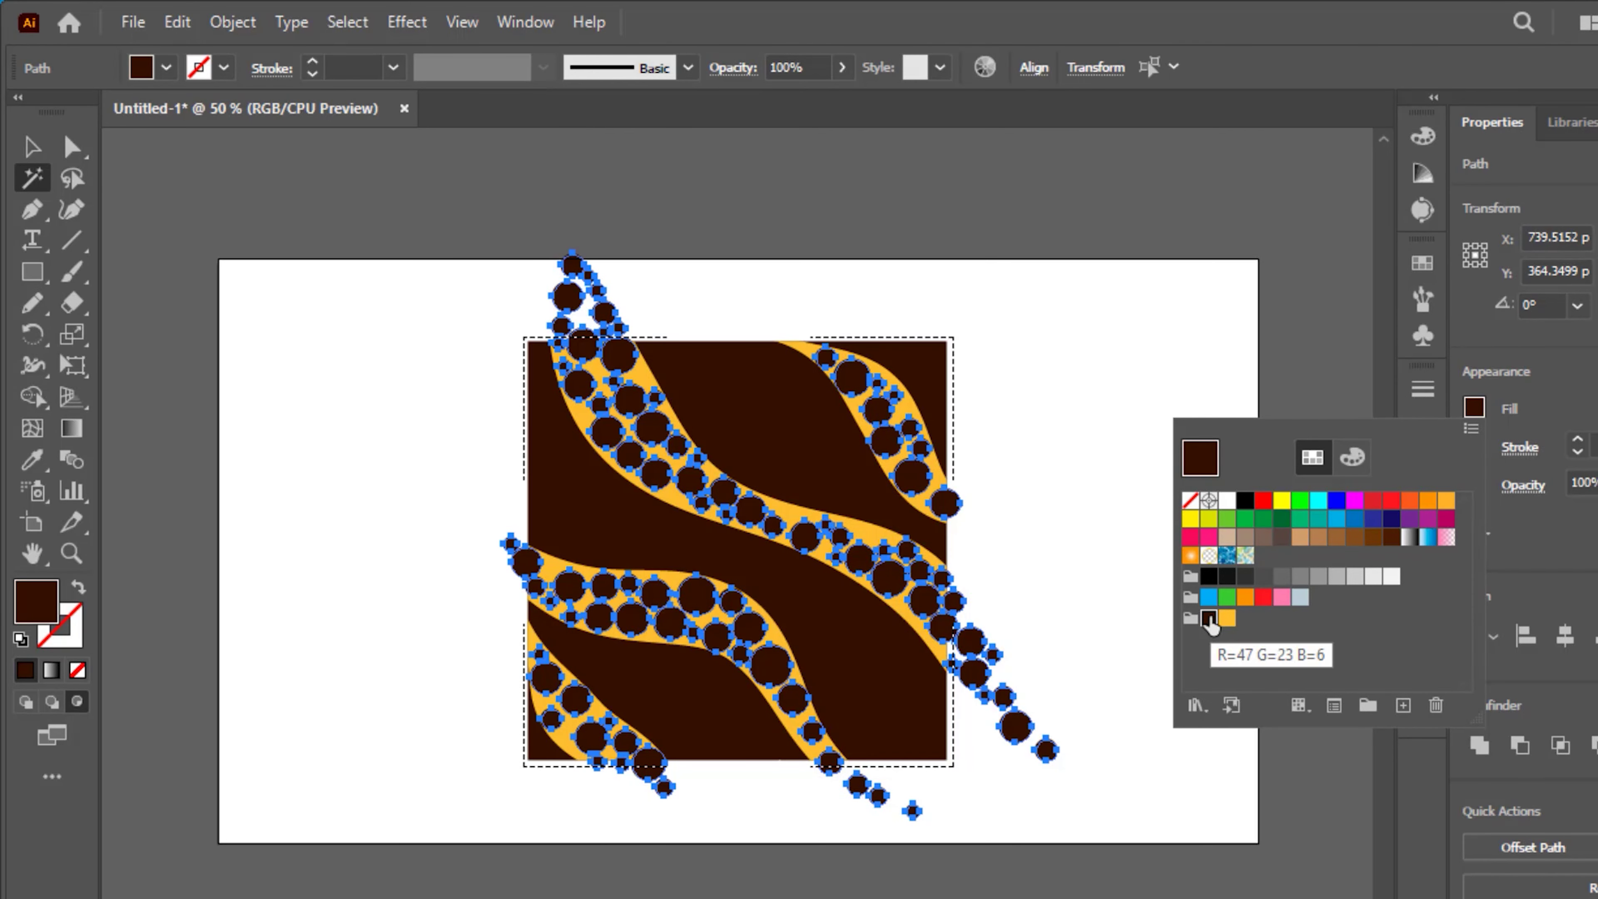
left_click(32, 178)
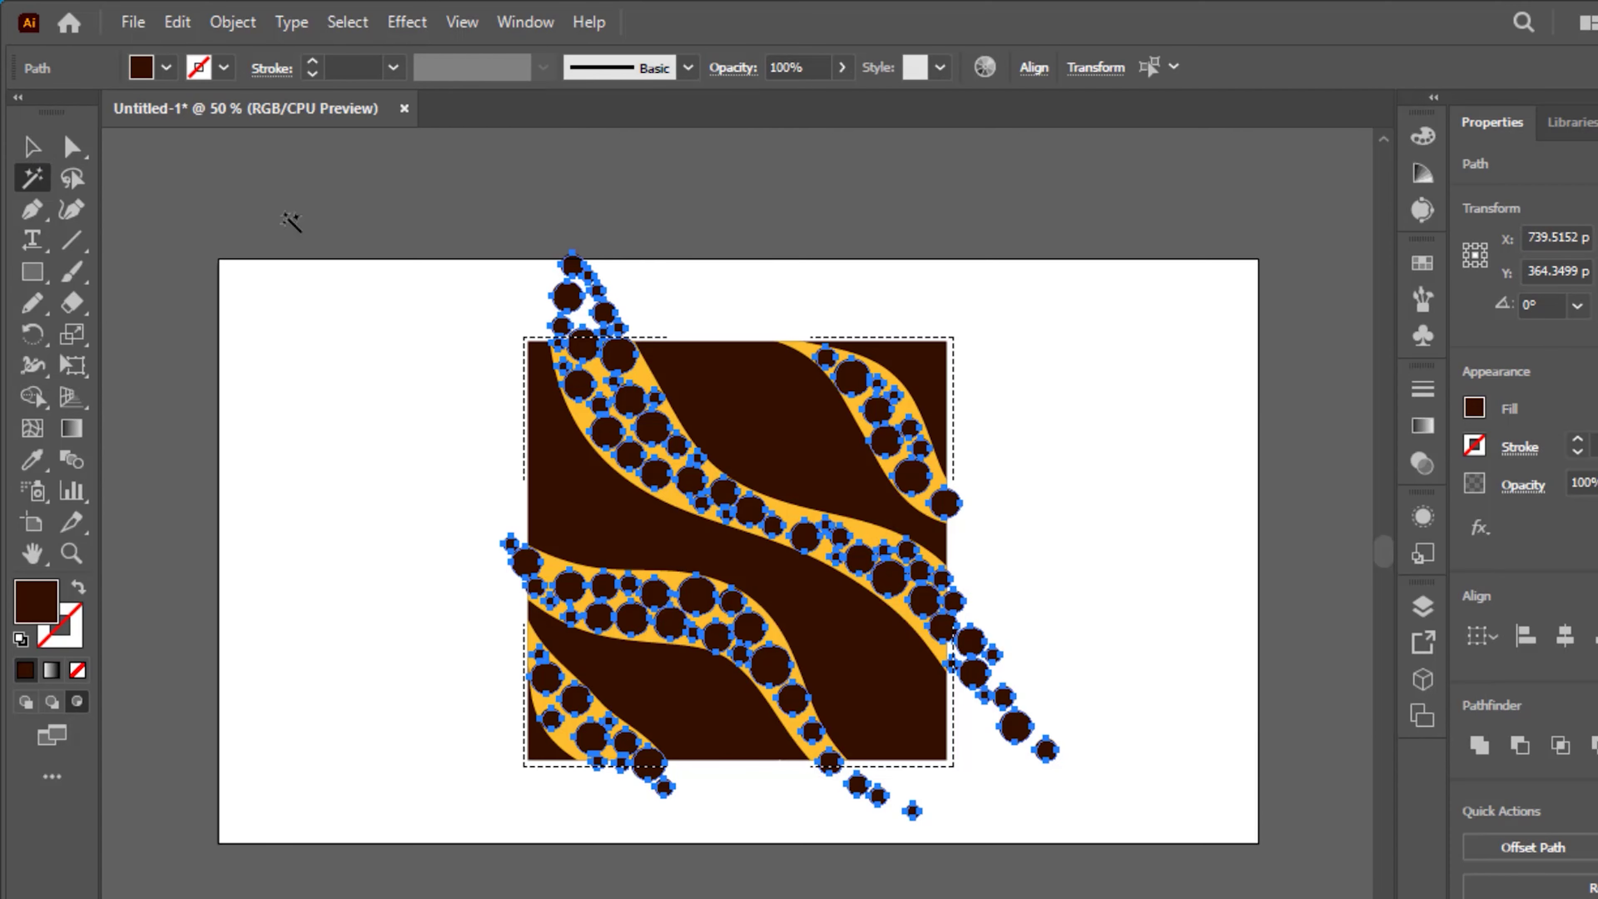
Step: Delete the brown circles lying above the square's top edge and those outside its lower right side
left_click(35, 149)
left_click(557, 207)
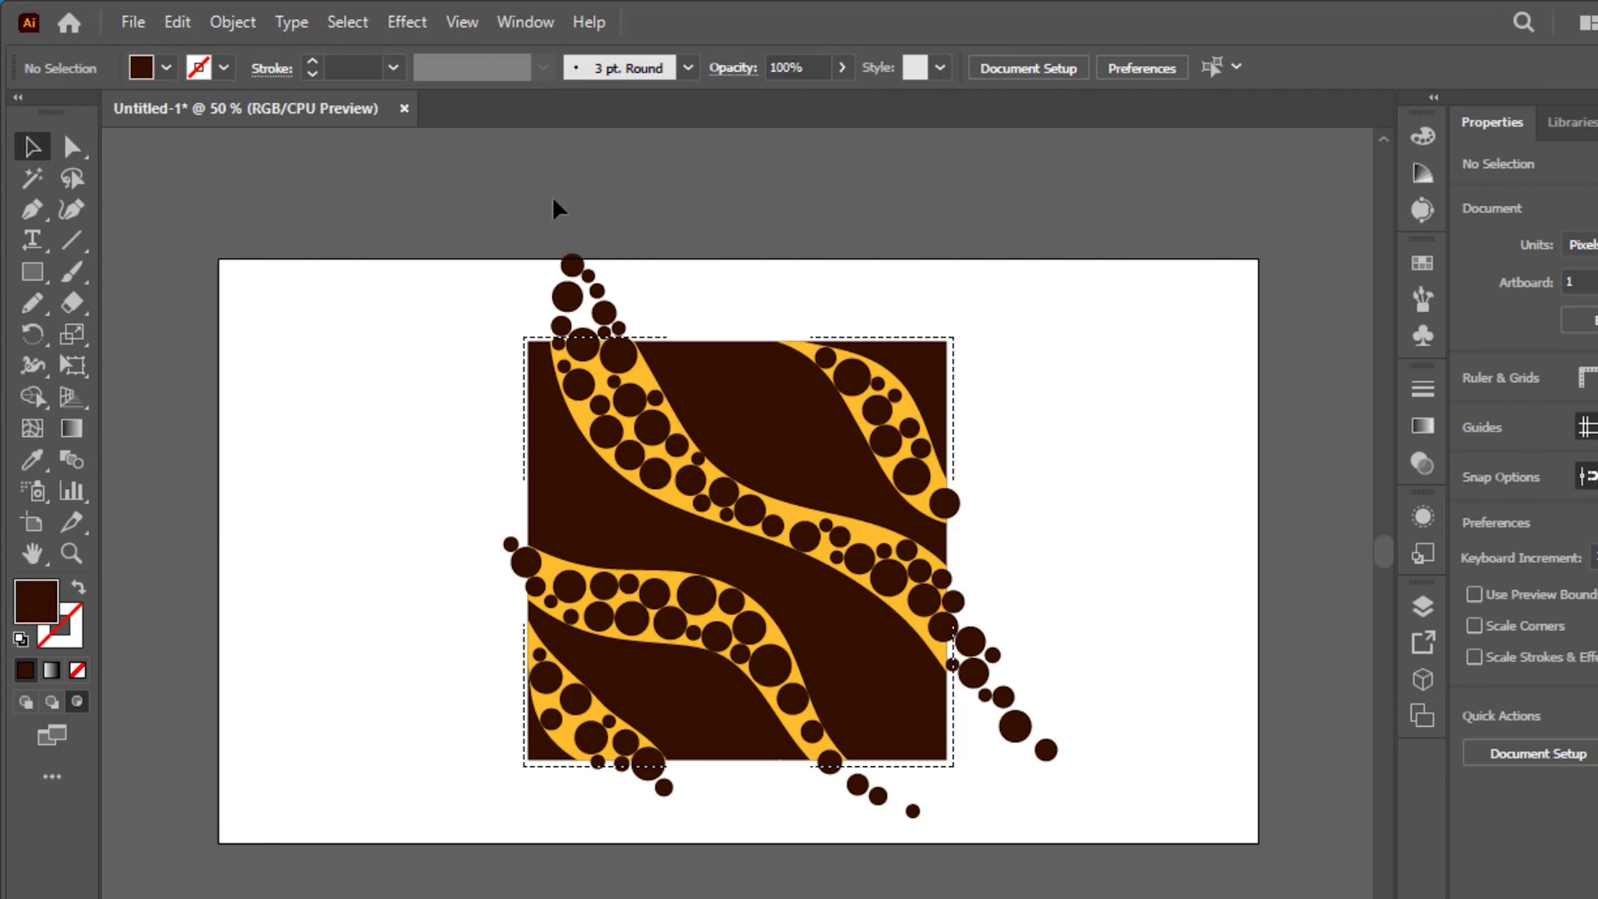
left_click_drag(566, 272, 674, 330)
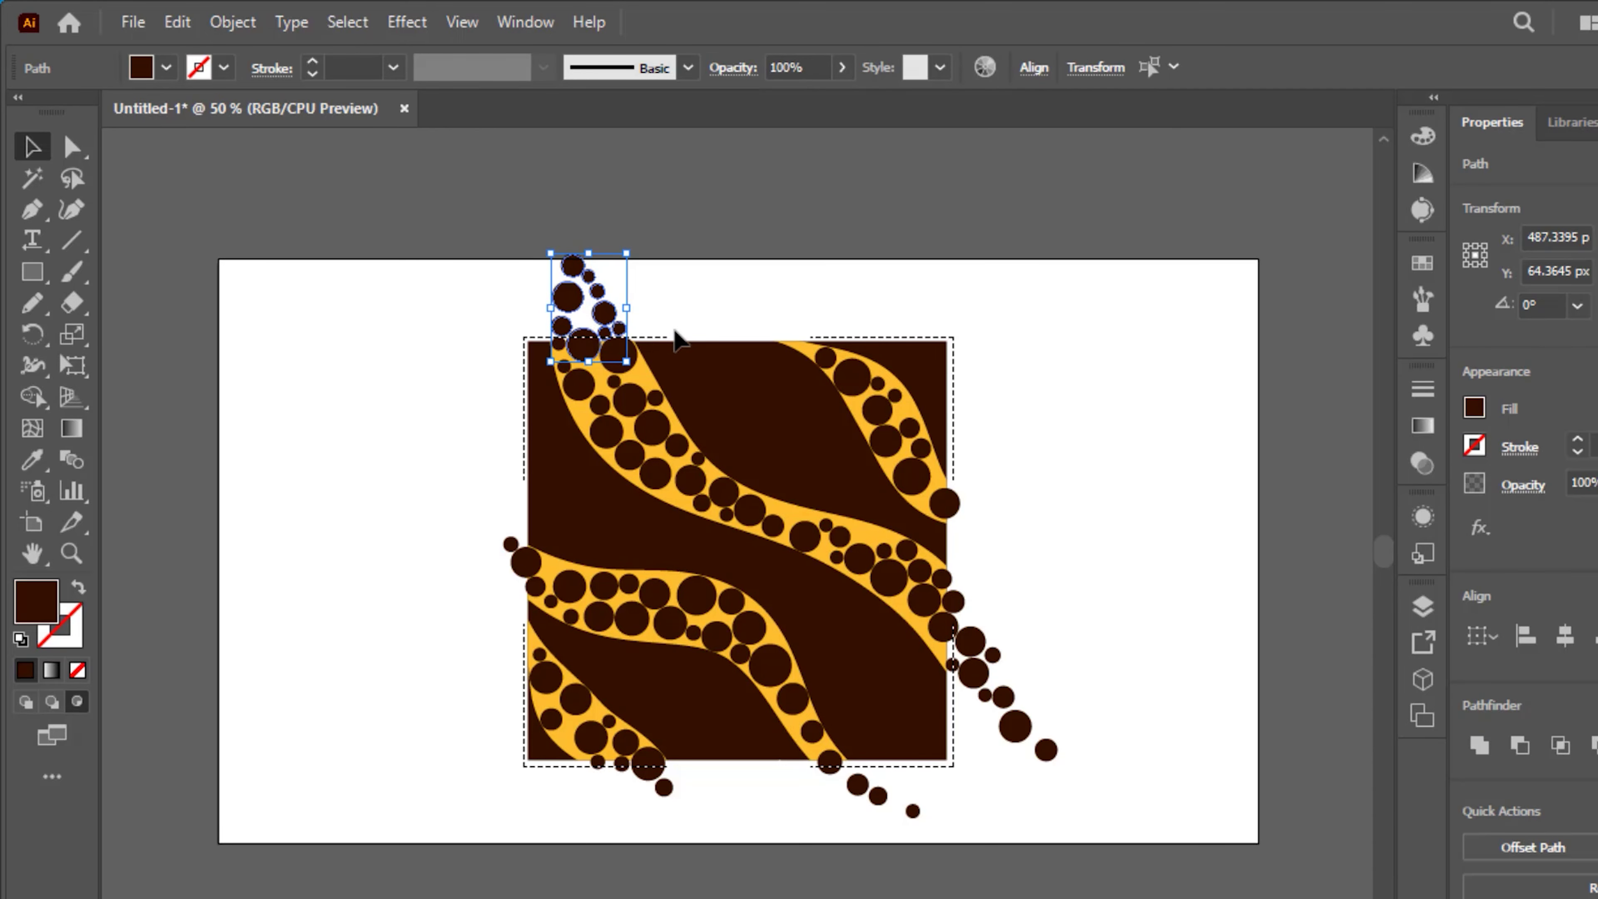
key("Delete")
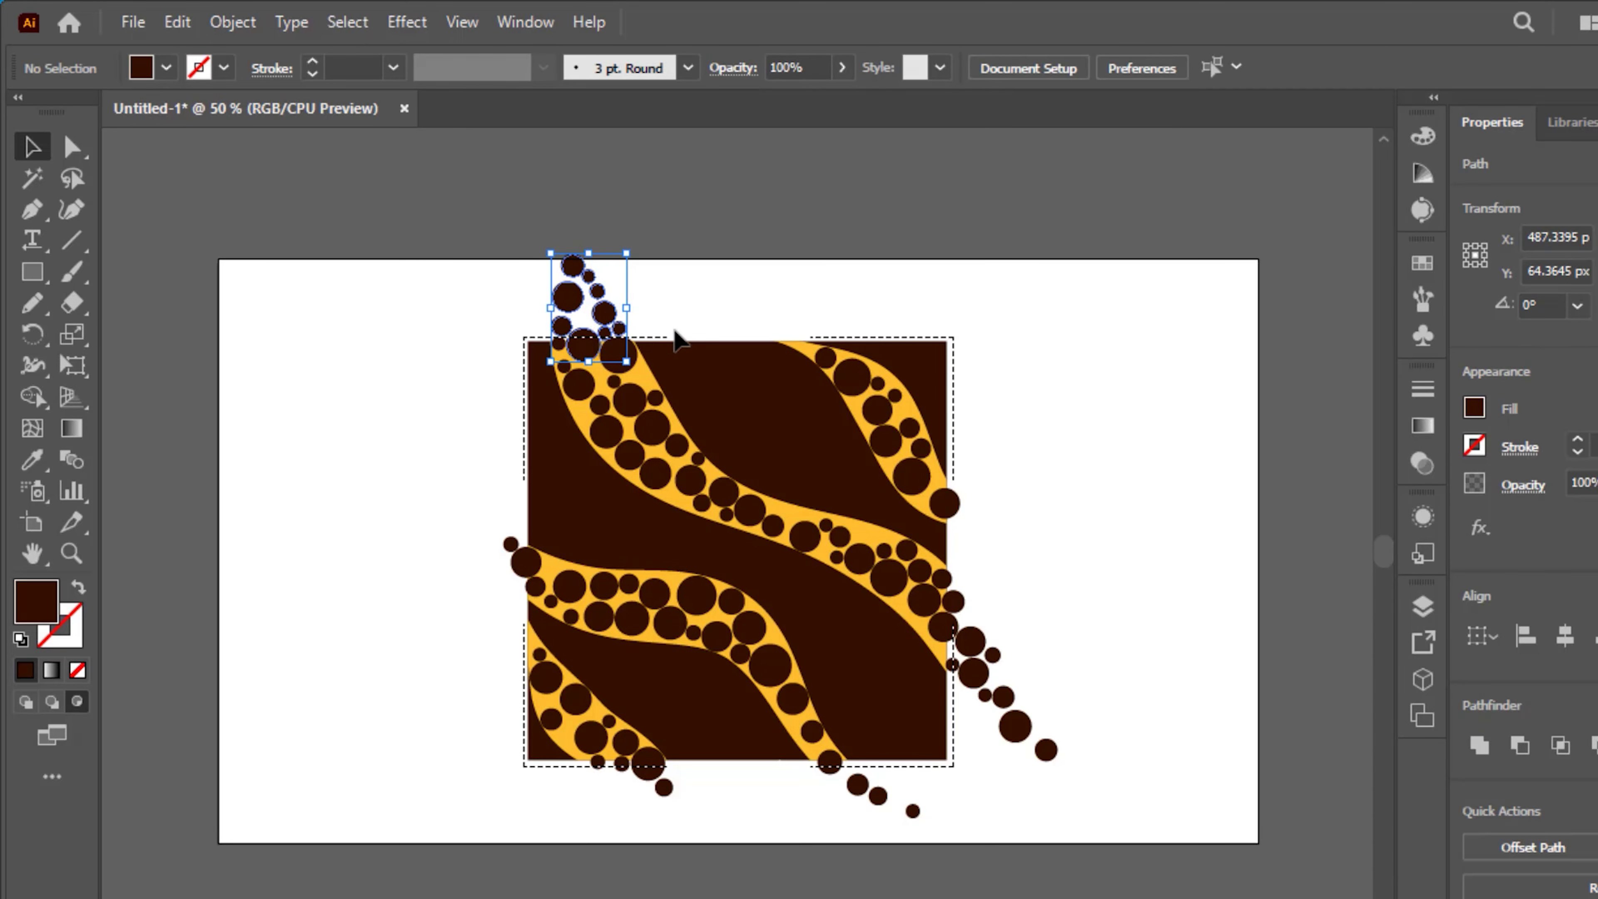
left_click_drag(1139, 806, 986, 586)
key("Delete")
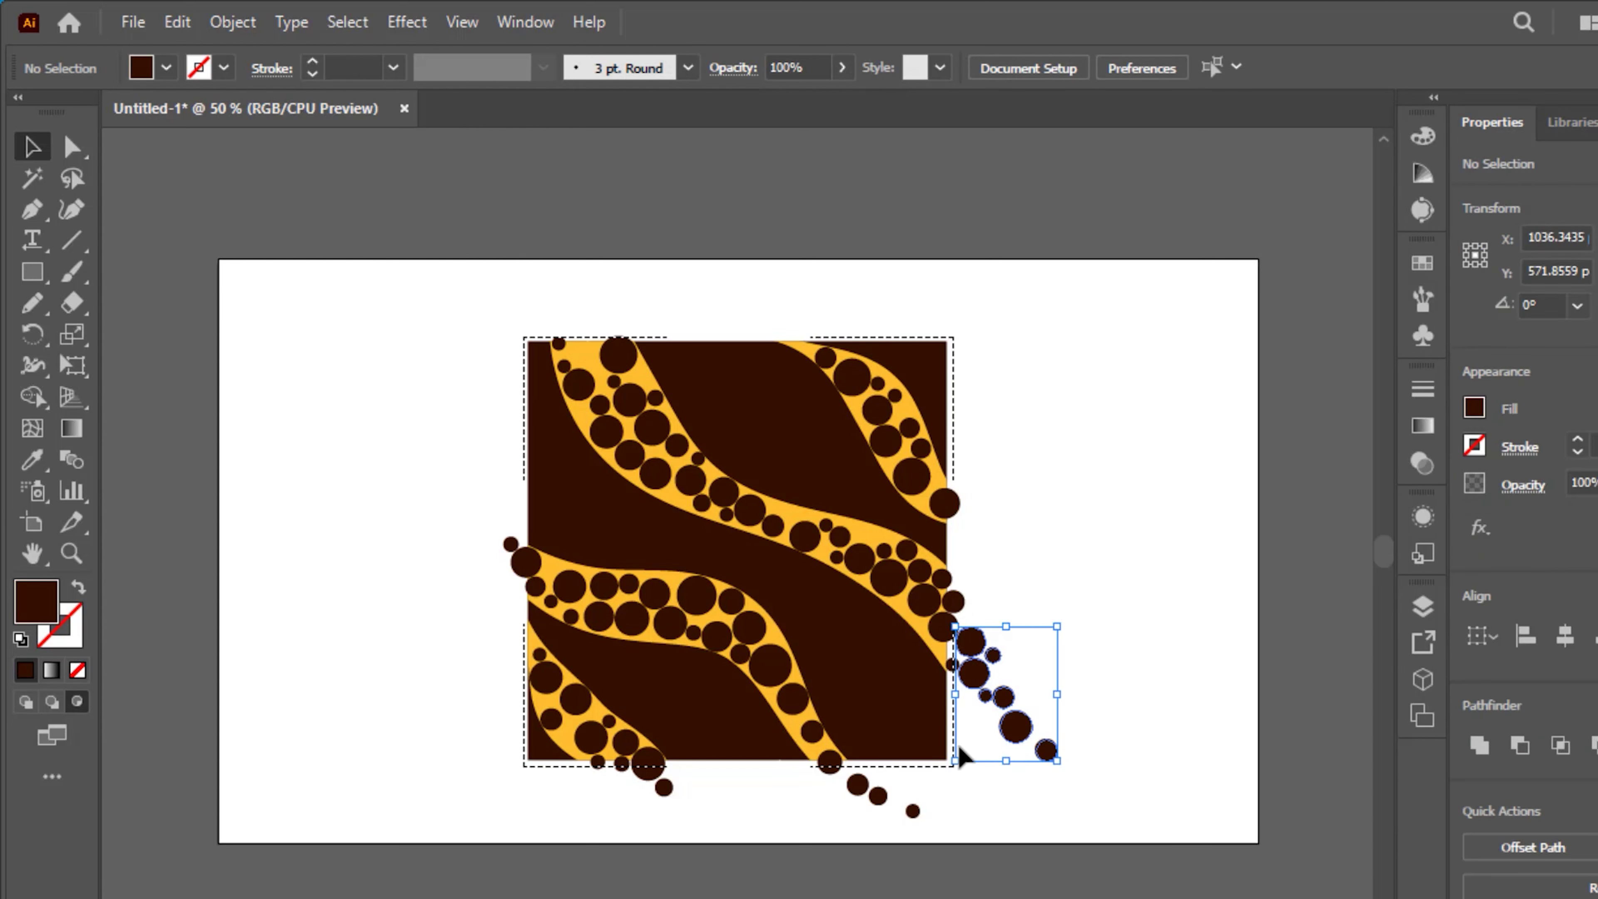
Step: Delete the stray brown circles below the square's bottom edge and the small outermost one beyond its left edge
left_click_drag(975, 774, 460, 845)
left_click(677, 813)
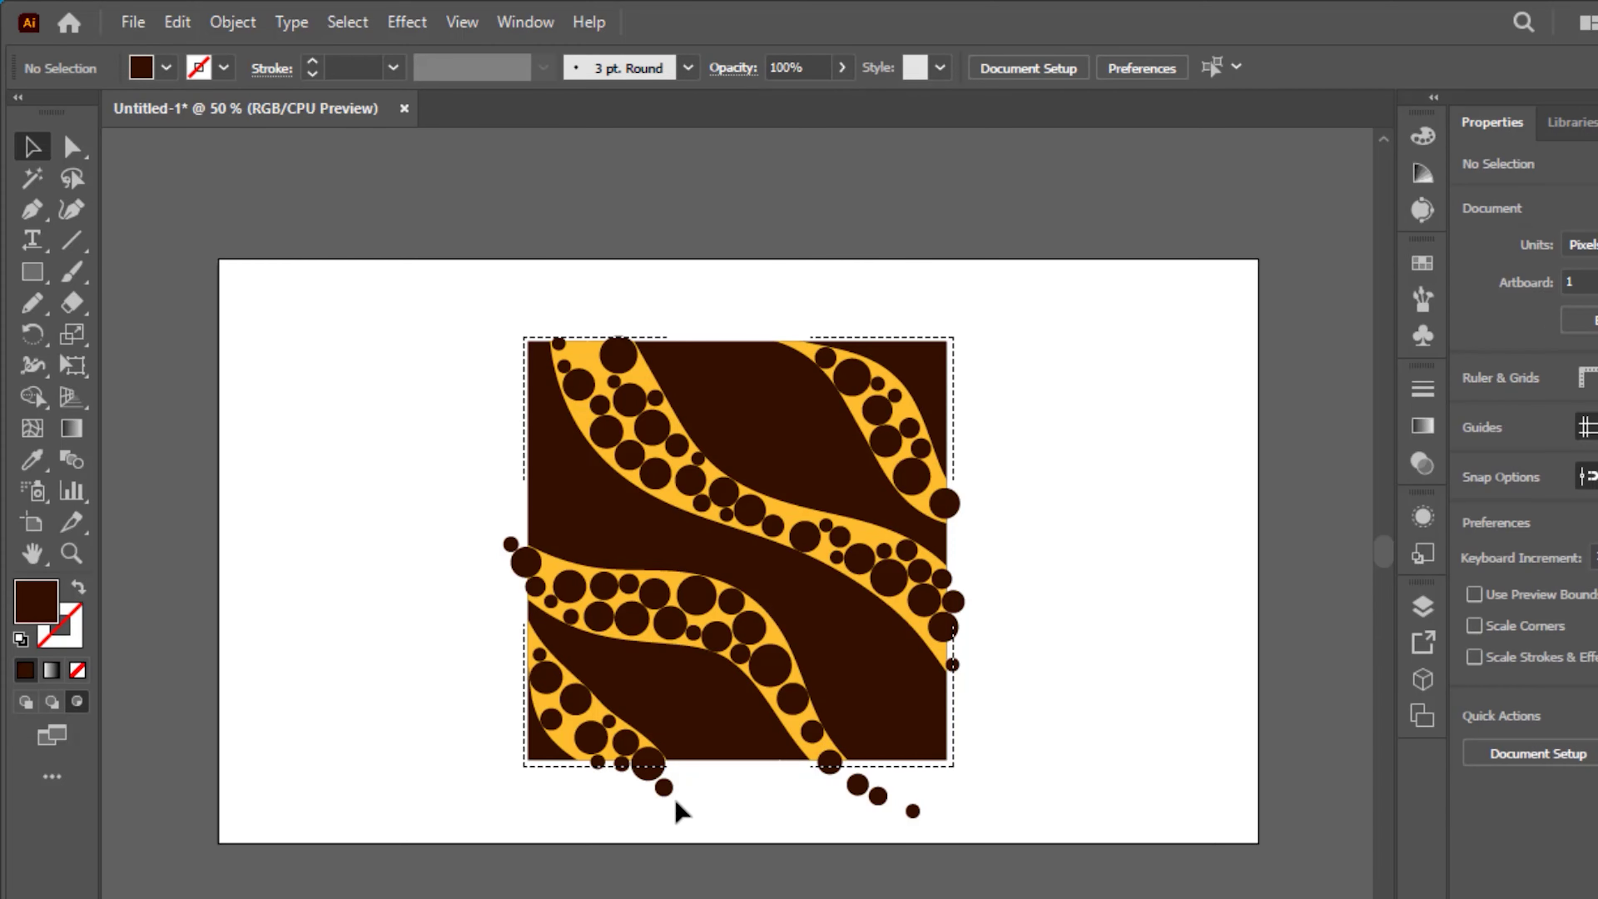
left_click(664, 787)
left_click_drag(852, 831, 596, 839)
key("Delete")
left_click_drag(912, 782, 517, 816)
key("Delete")
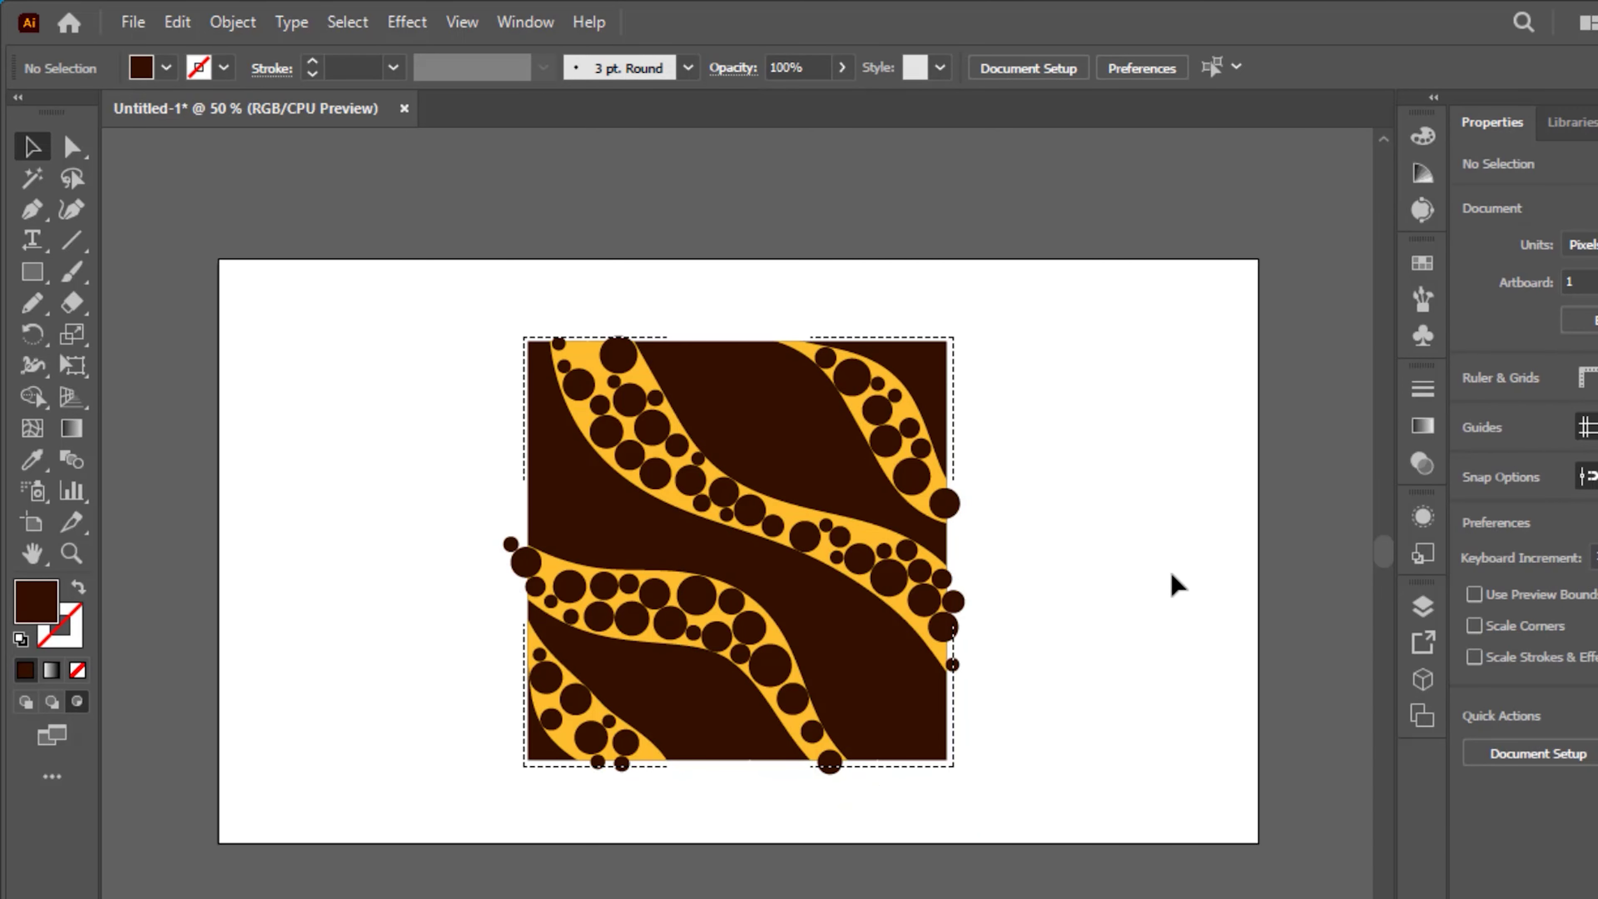
left_click(512, 545)
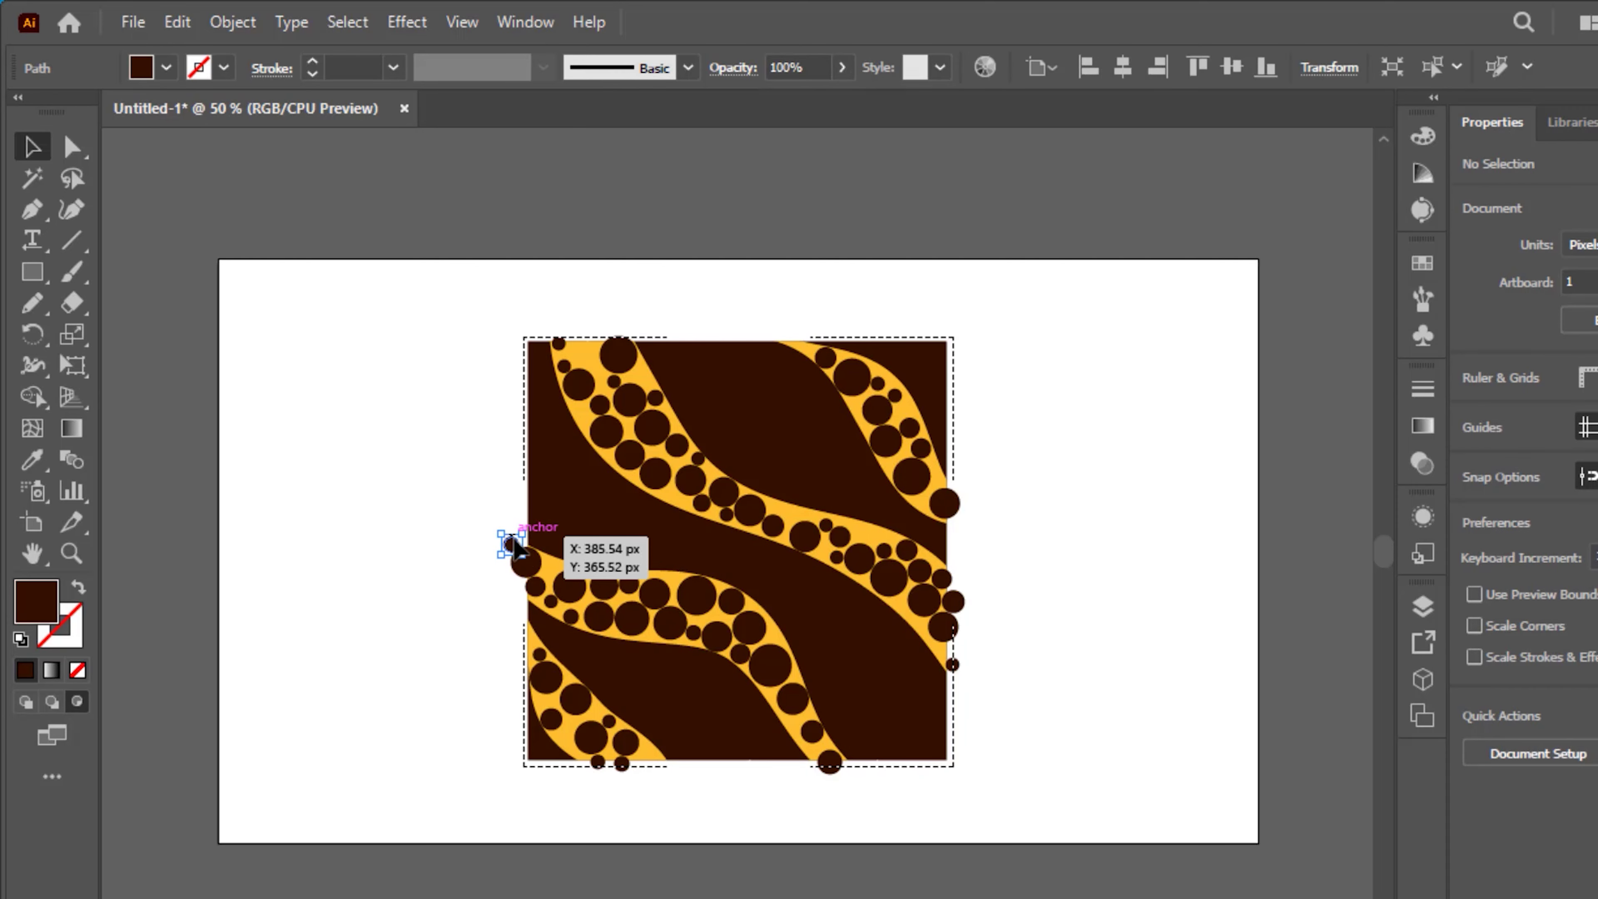
key("Delete")
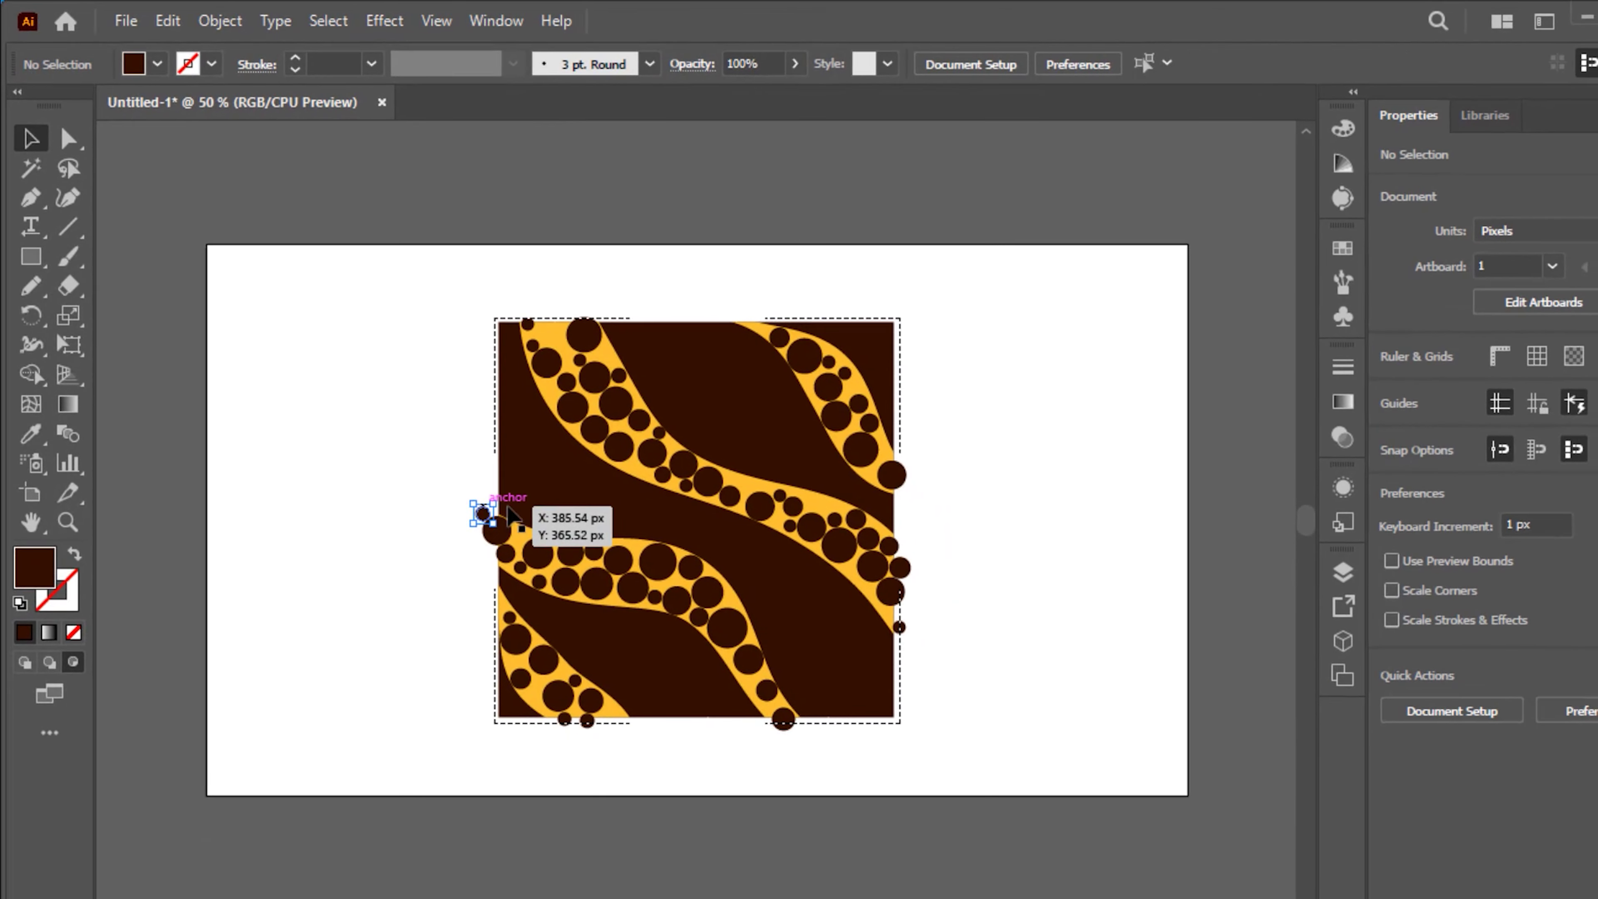